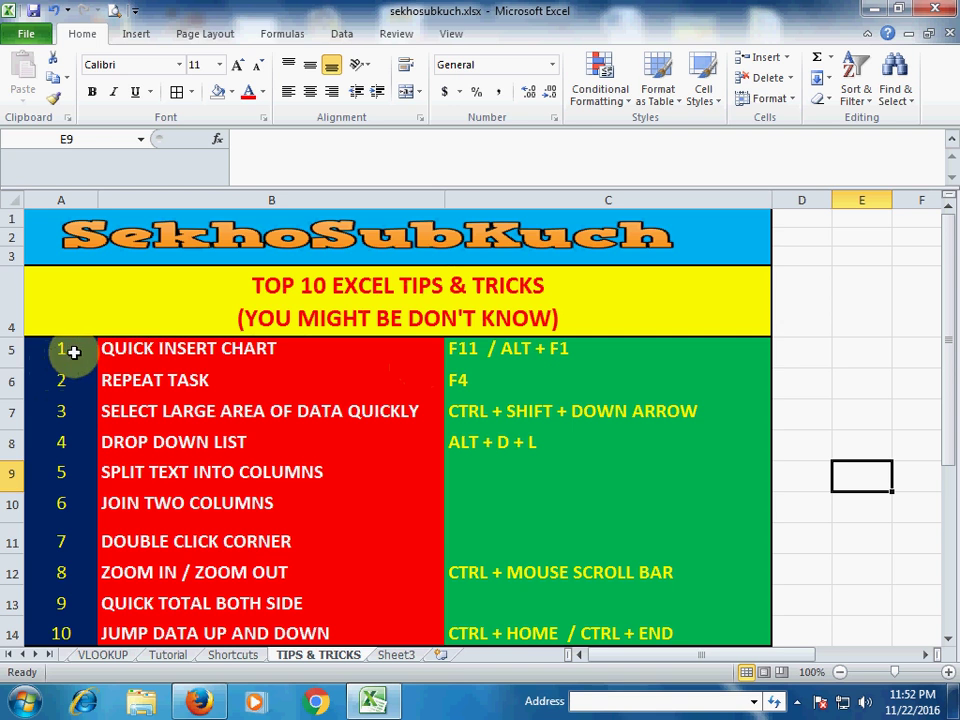
- Create a column chart on a new chart sheet from the regional January to March data in G5:J9
click(157, 353)
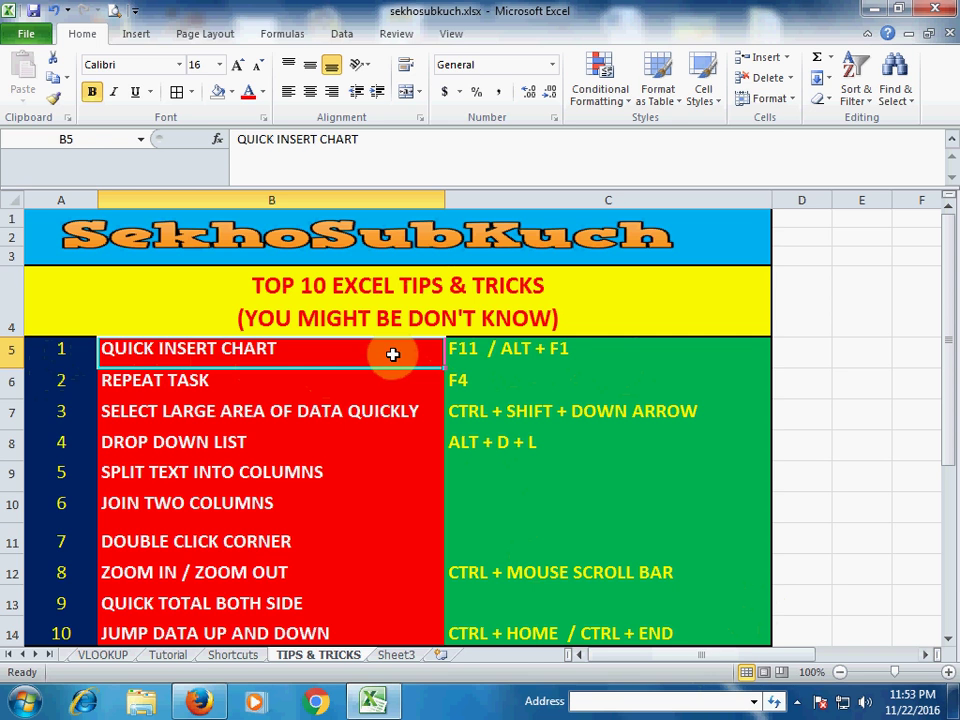
drag(714, 655, 785, 655)
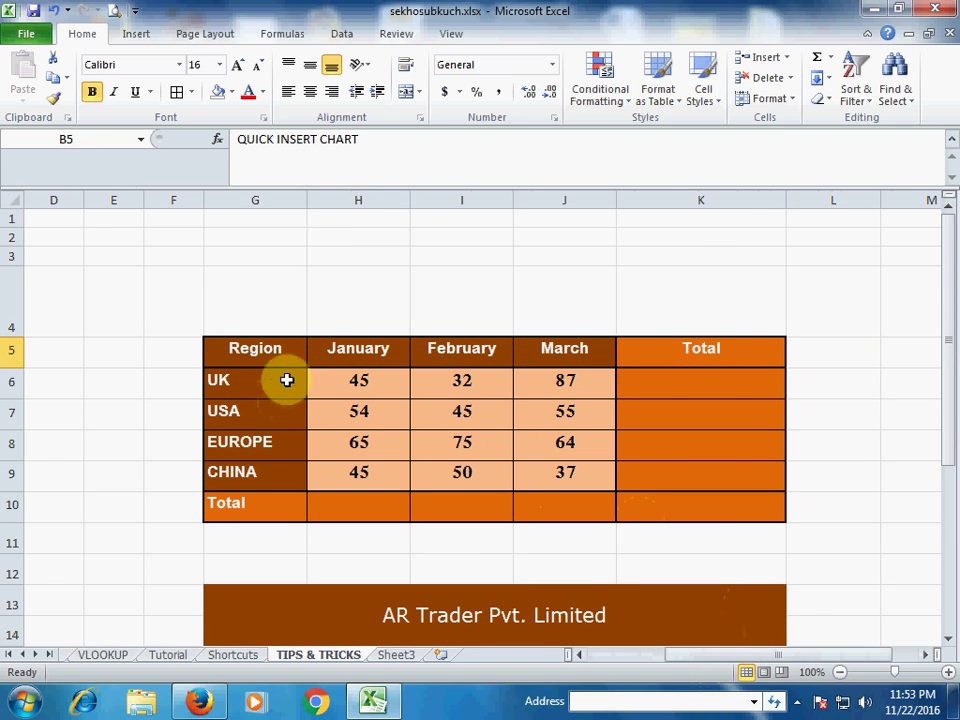
click(255, 352)
drag(255, 352, 529, 456)
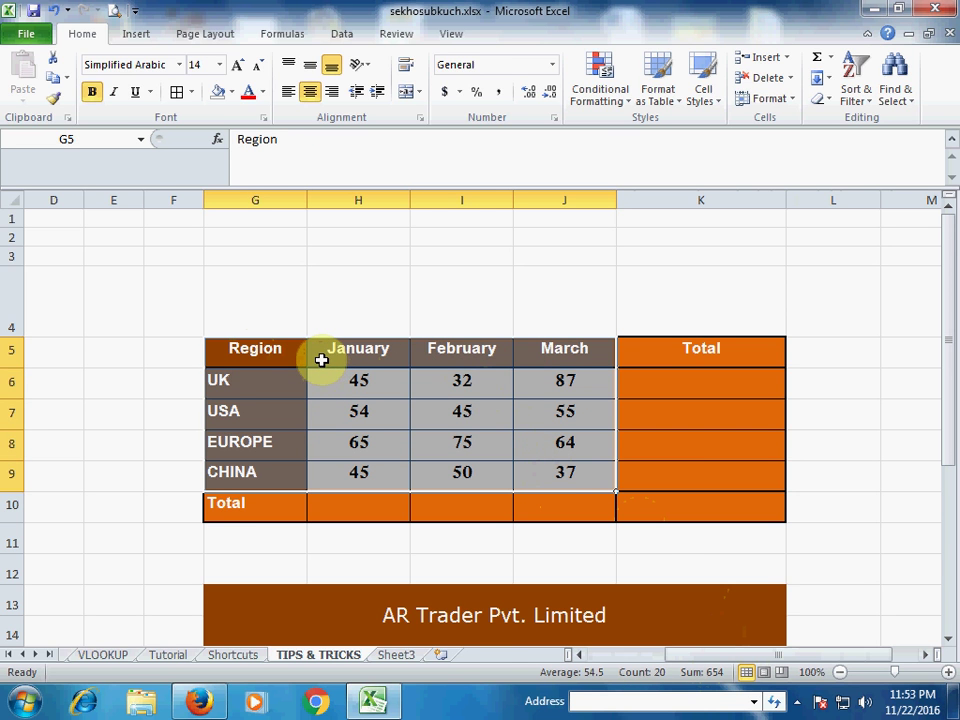
key(F11)
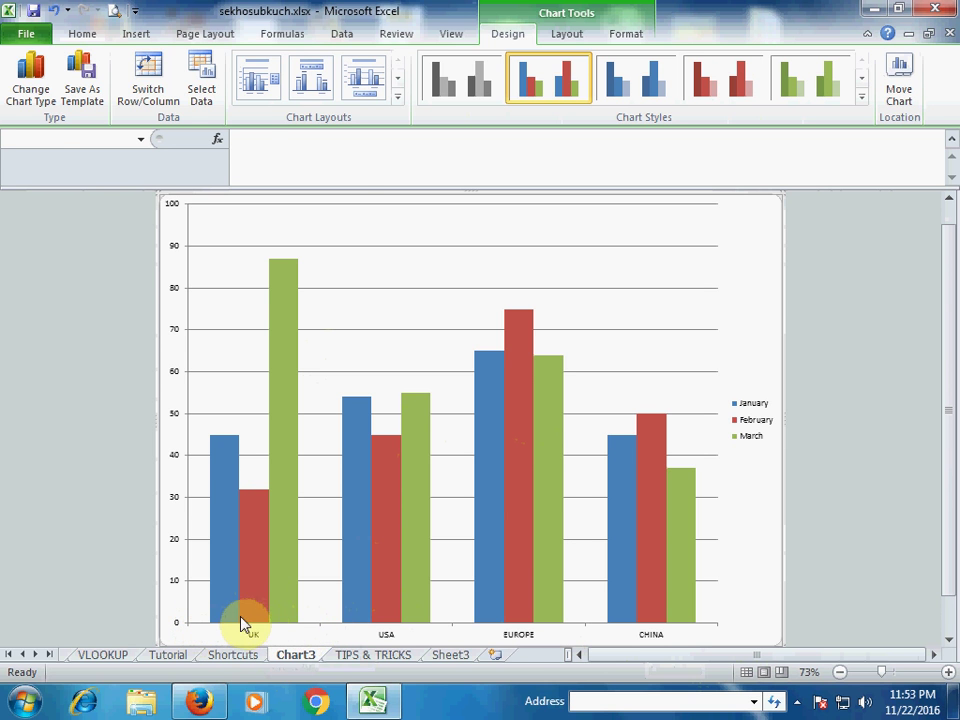
- Embed a column chart of the same regional data directly on the TIPS & TRICKS sheet, and delete that chart
click(349, 652)
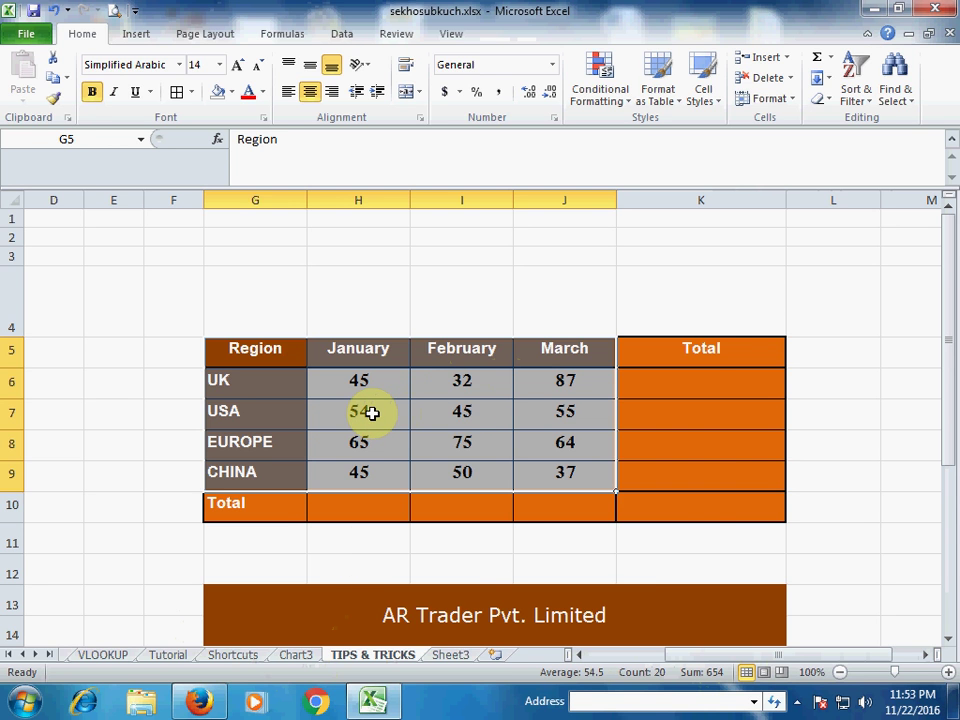
key(alt+F1)
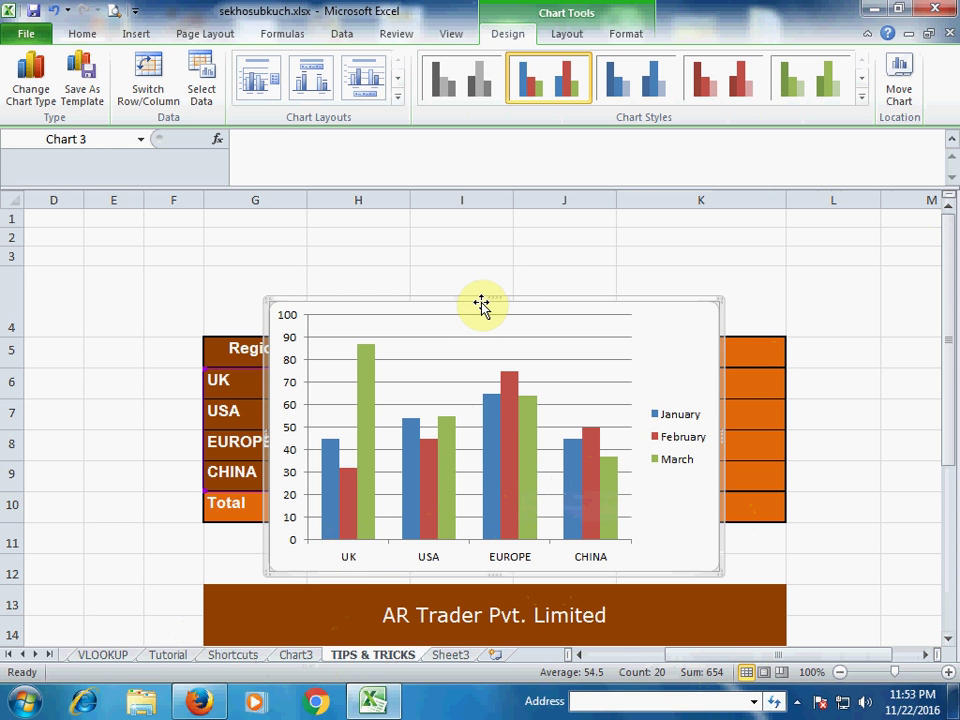
key(Delete)
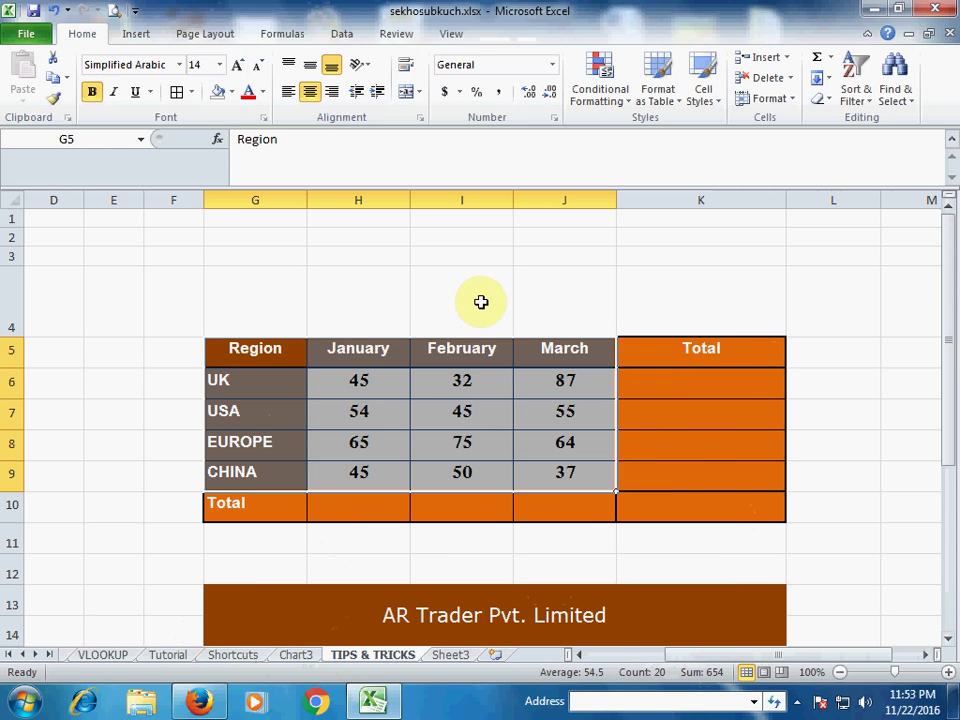
- Insert an entire row above the USA row of the region table and repeat the insertion twice
click(719, 646)
drag(724, 656, 626, 645)
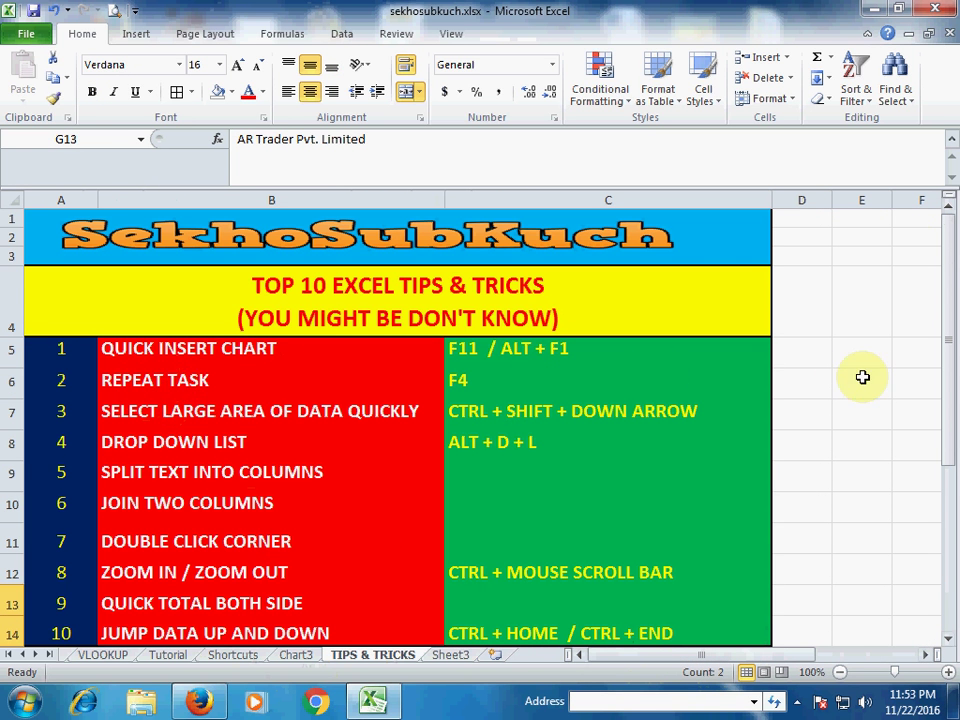
drag(648, 660, 728, 658)
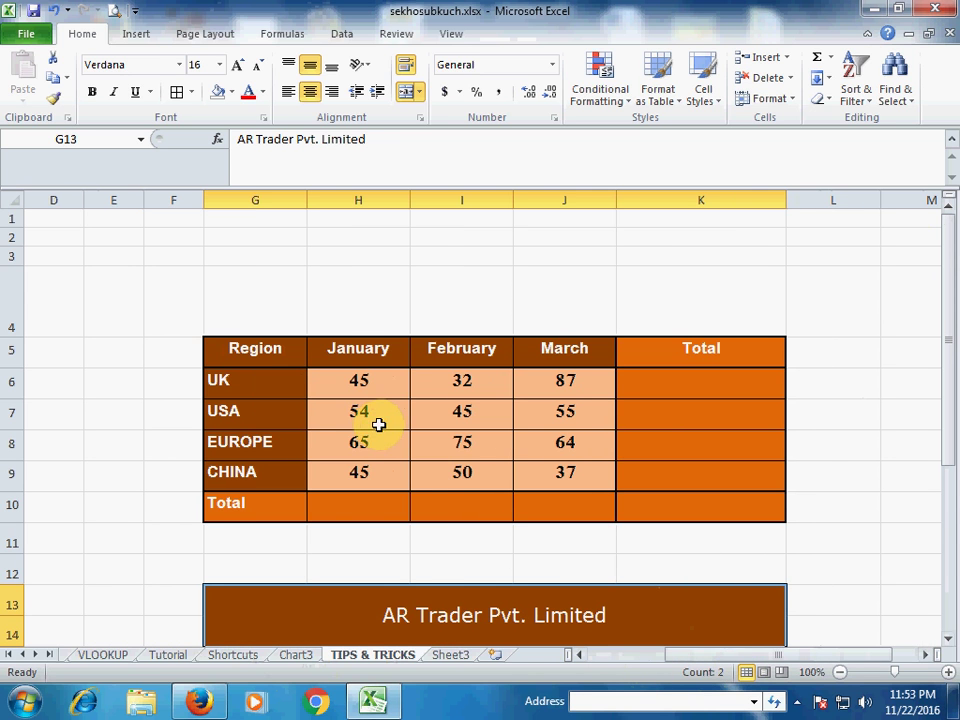
click(364, 416)
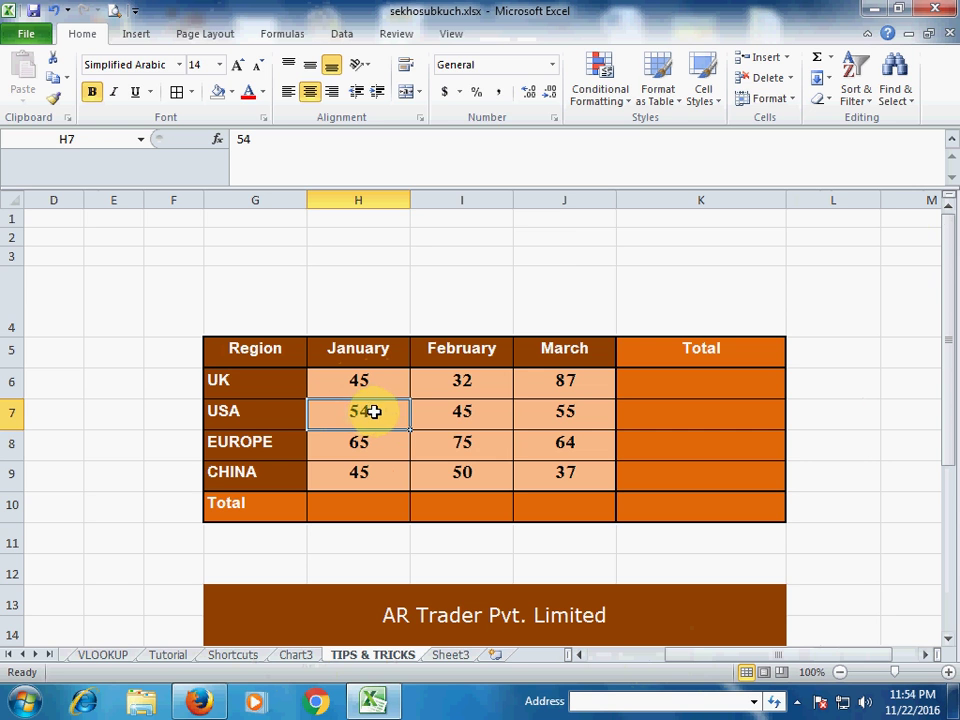
right_click(370, 415)
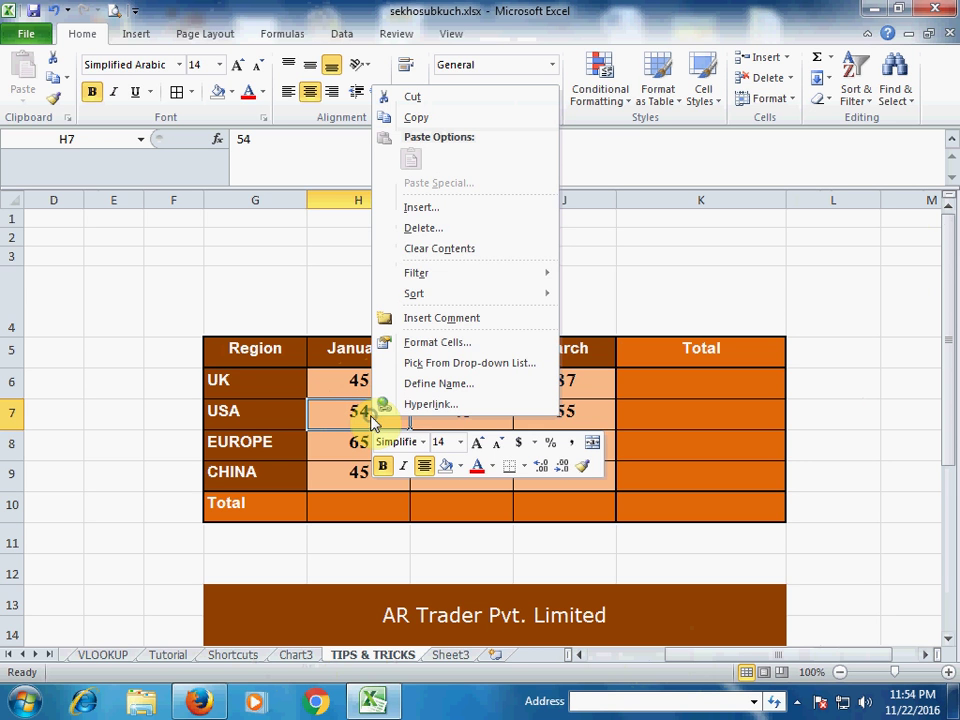
click(422, 212)
click(376, 209)
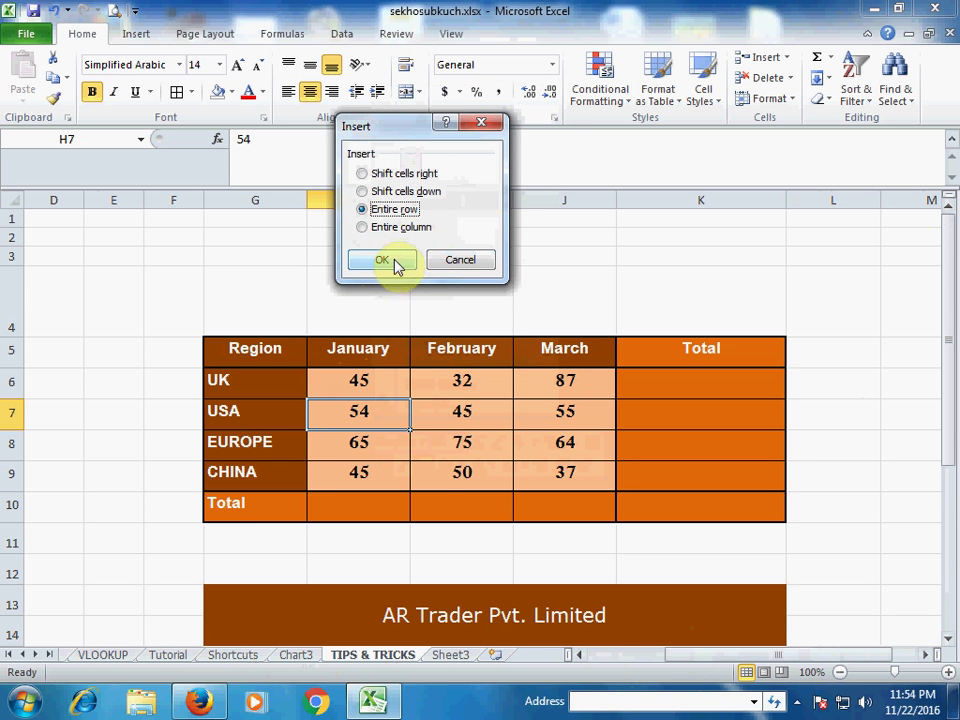
click(396, 261)
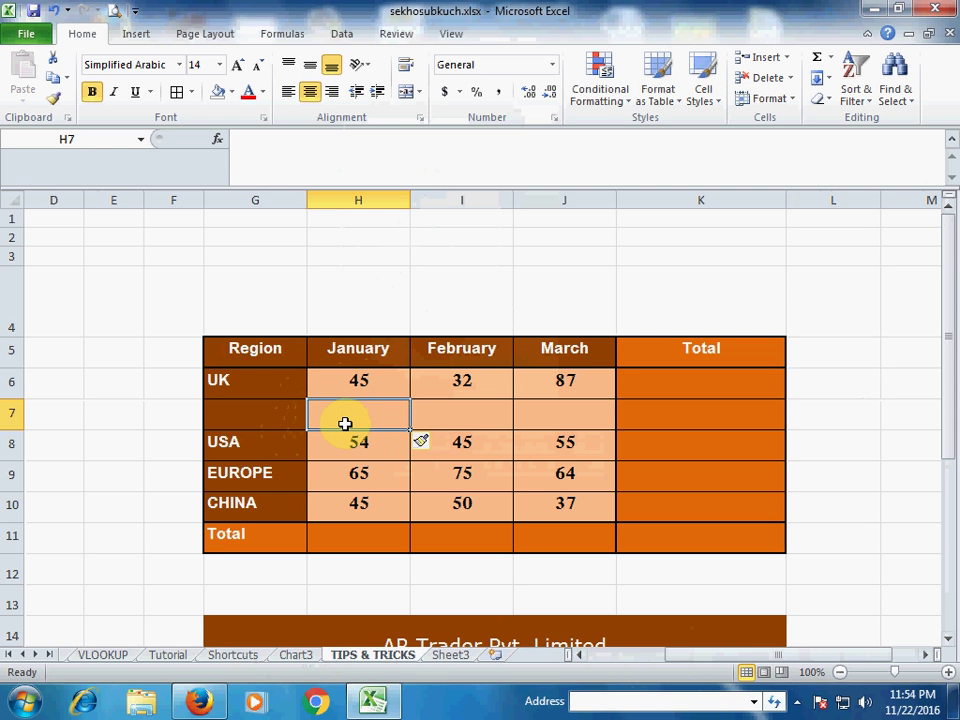
key(F4)
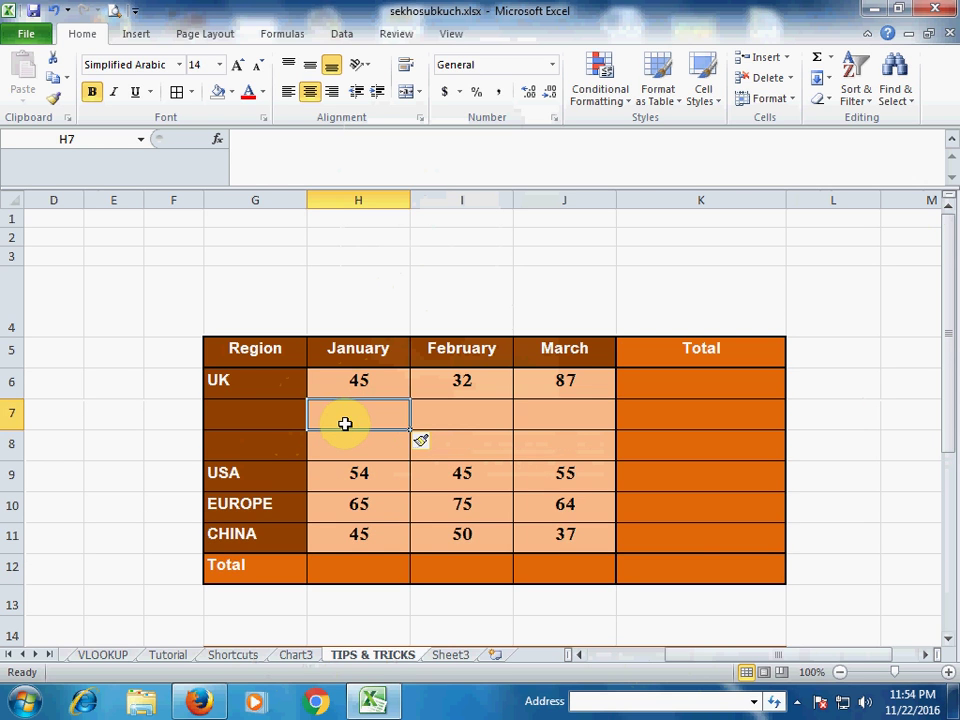
key(F4)
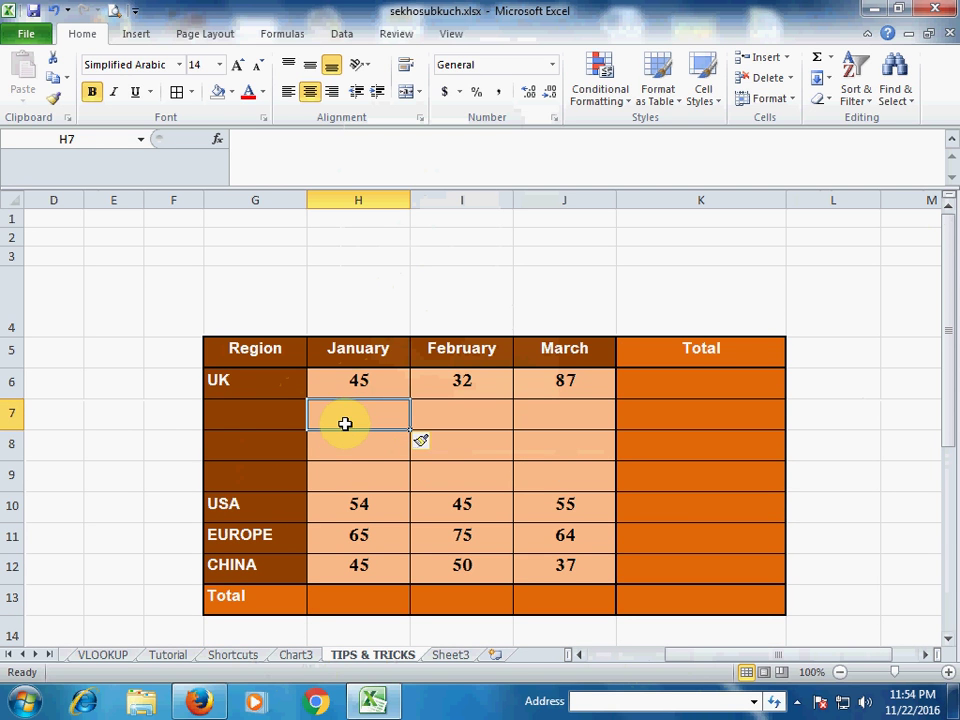
- Color UK's January value red and repeat that formatting on USA's February and March values
click(352, 378)
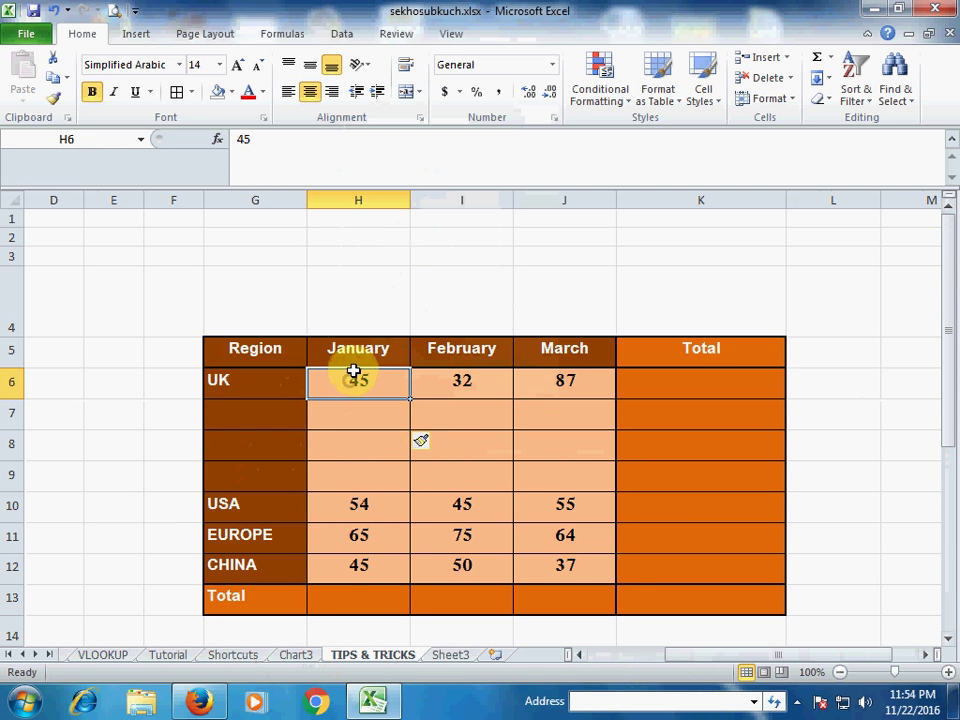
click(245, 96)
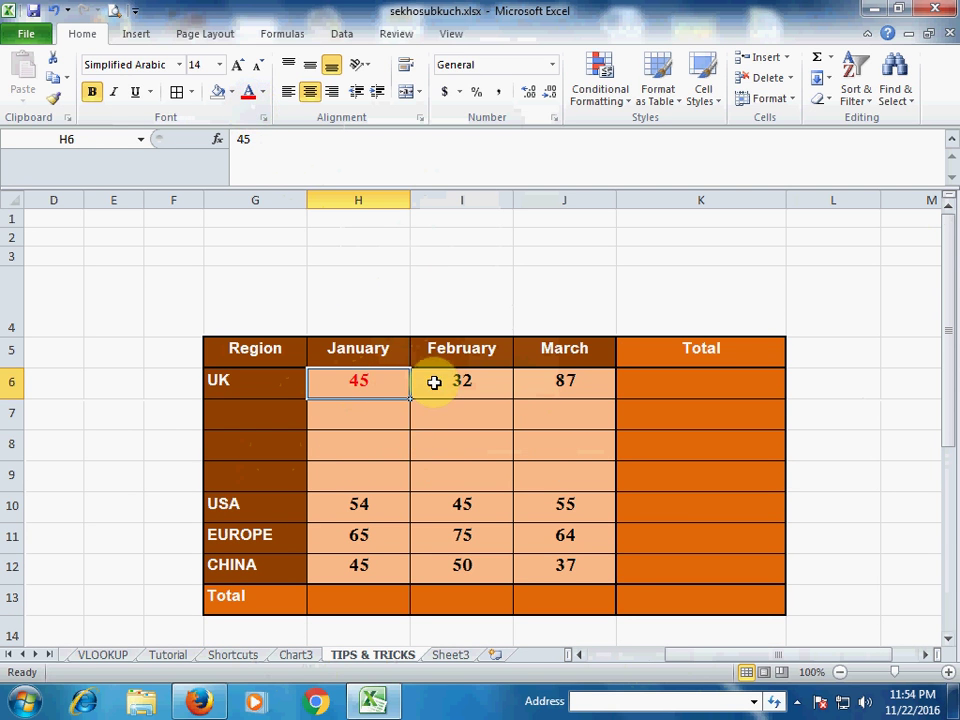
click(462, 505)
key(F4)
click(562, 509)
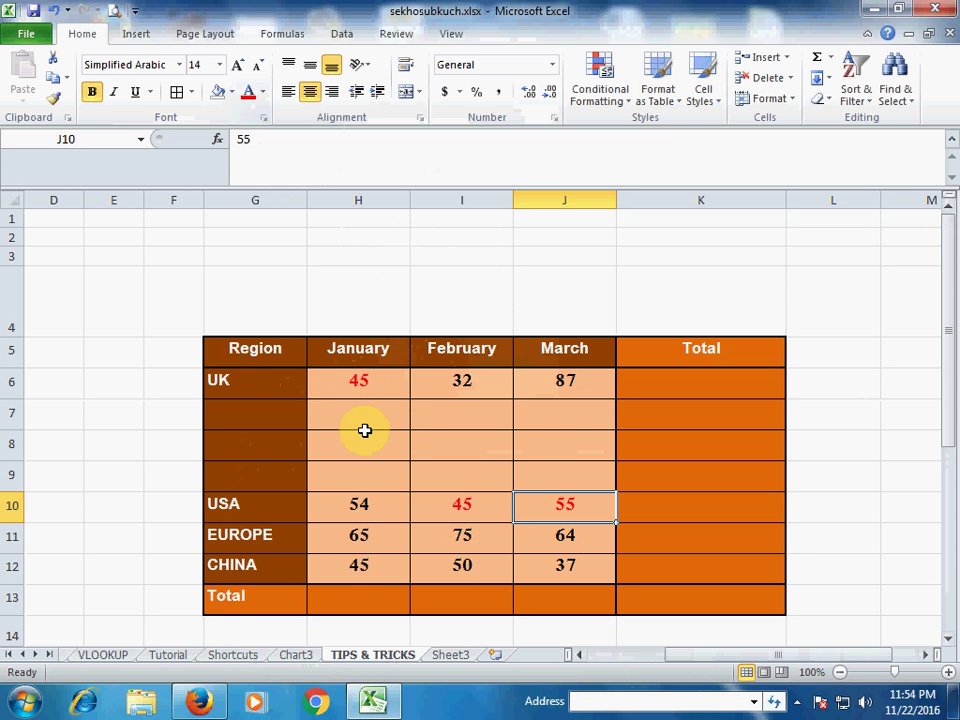
- Undo the red font changes and the row insertions in the region table
key(ctrl+z)
key(ctrl+z)
key(ctrl+z)
key(ctrl+z)
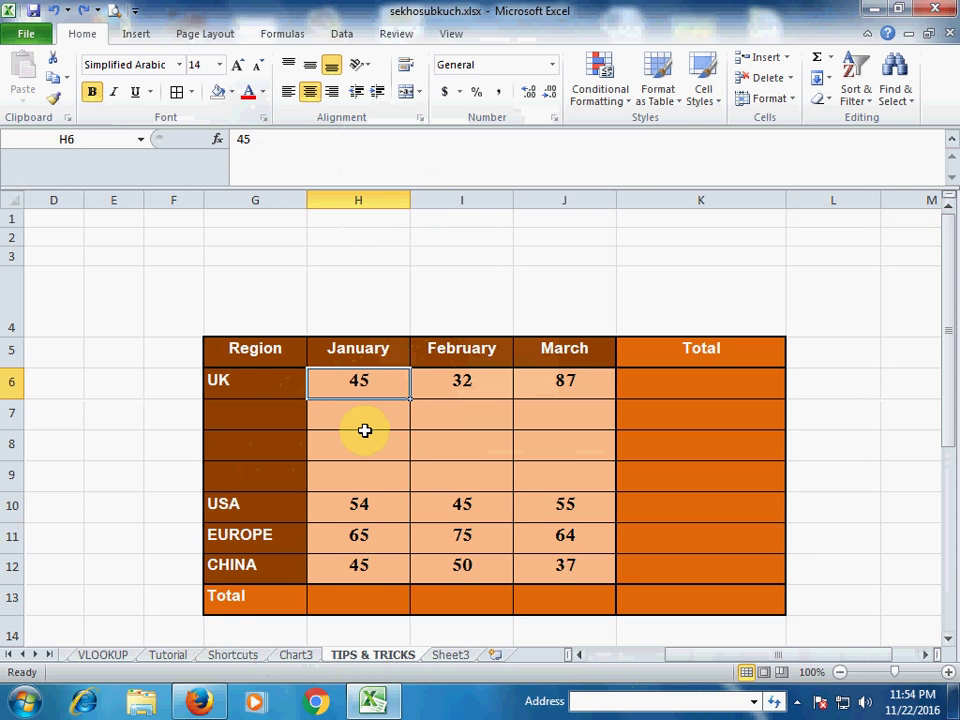
key(ctrl+z)
key(ctrl+z)
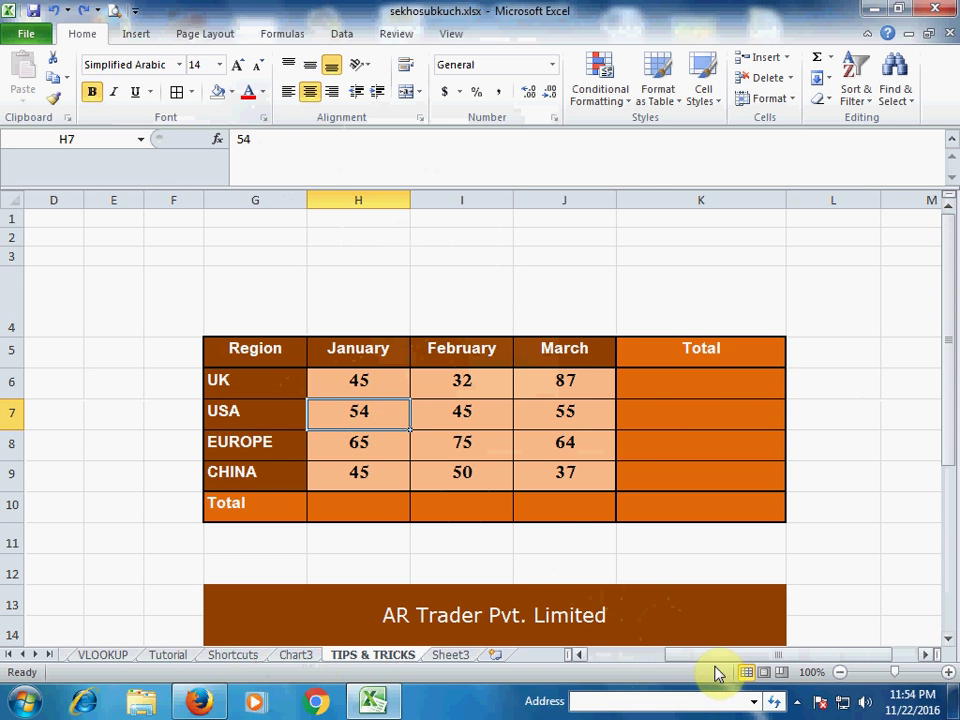
- Select the Region column from its header through the Total row in one go, and clear the selection
drag(720, 664, 634, 666)
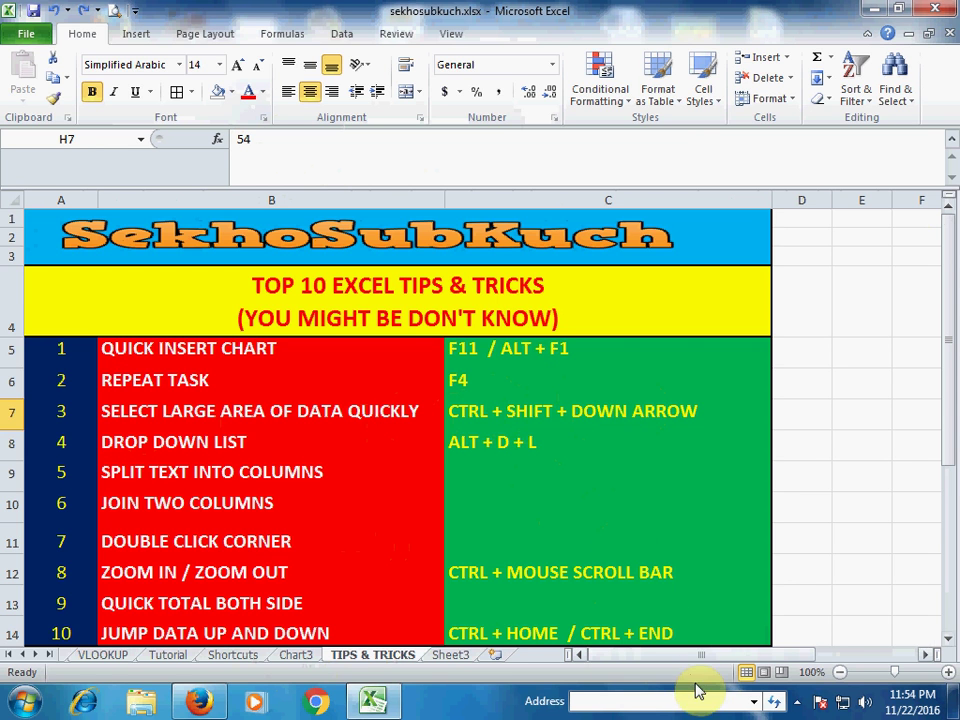
drag(677, 654, 828, 648)
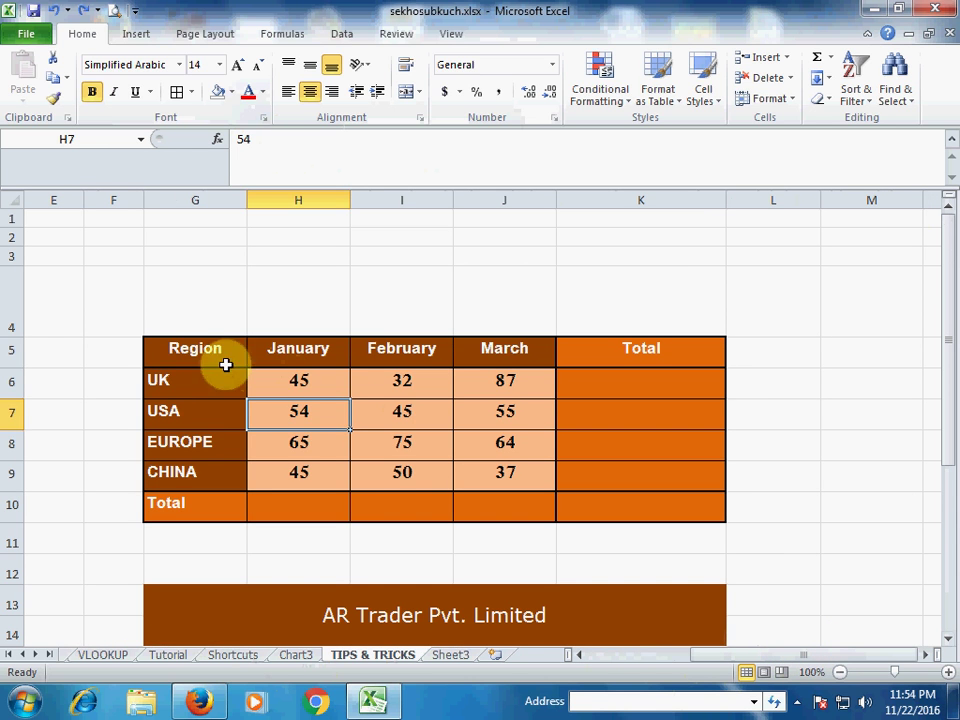
click(184, 345)
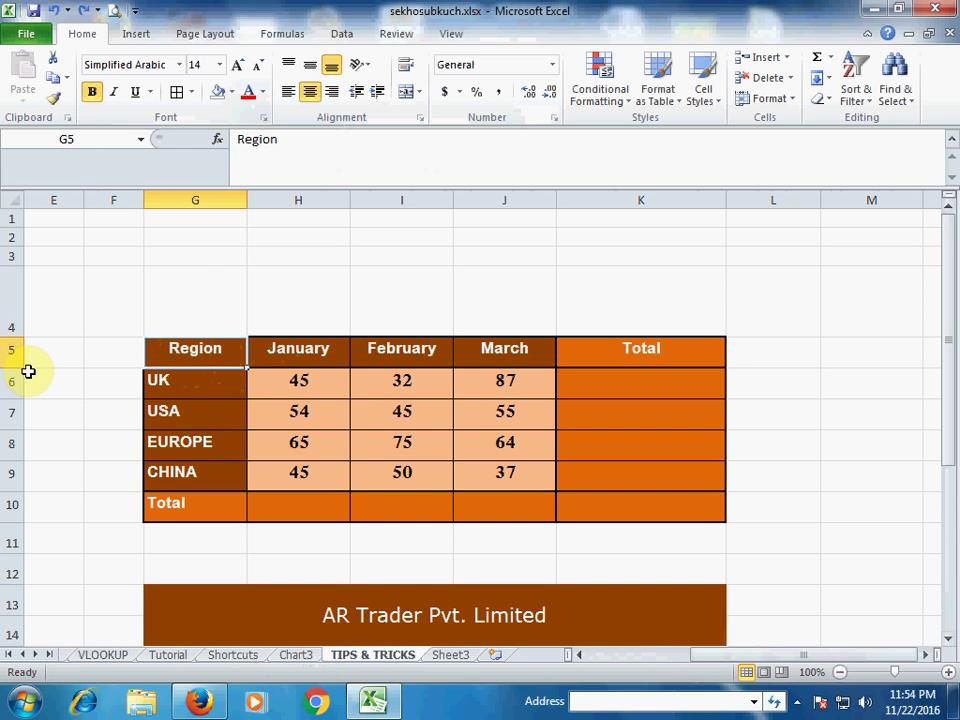
key(ctrl+shift+Down)
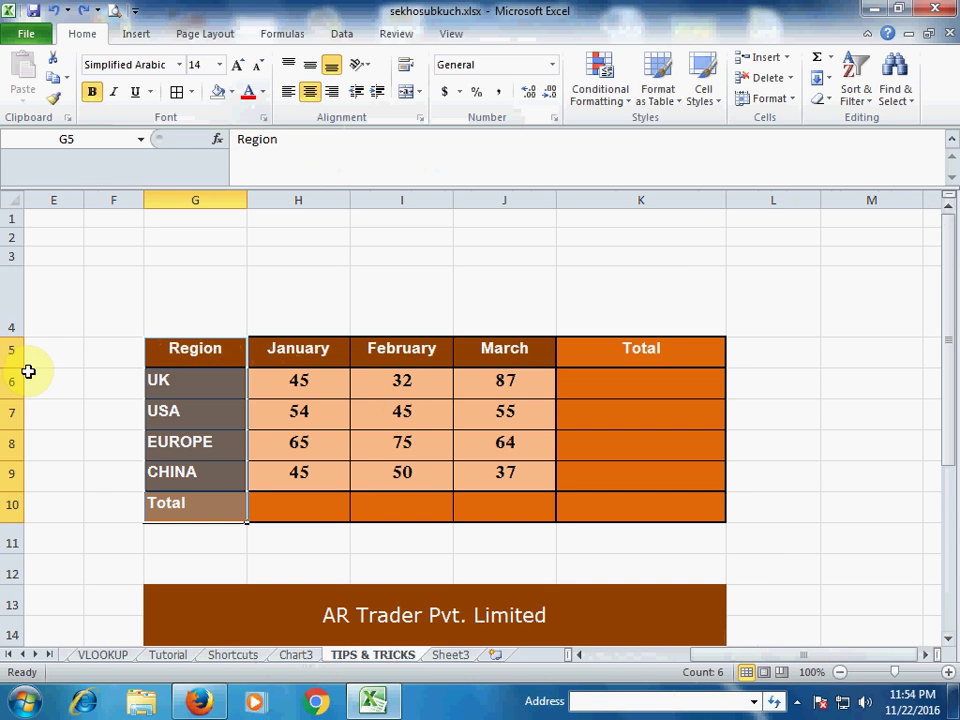
click(186, 549)
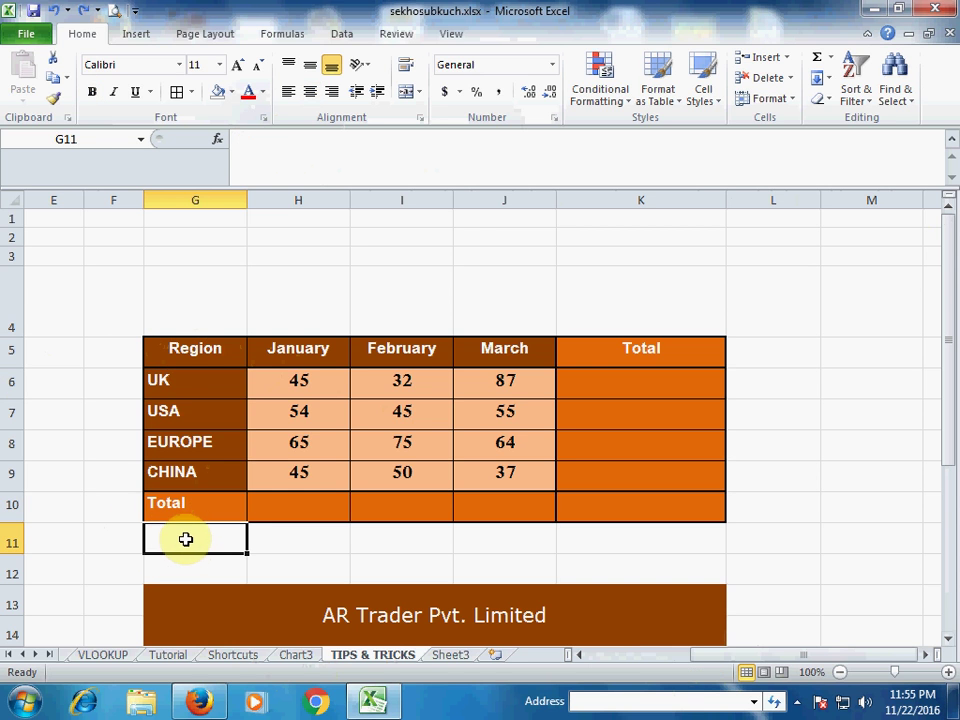
- Select the Sales Report's Date column from its header down to the last filled date
scroll(260, 515, down, 3)
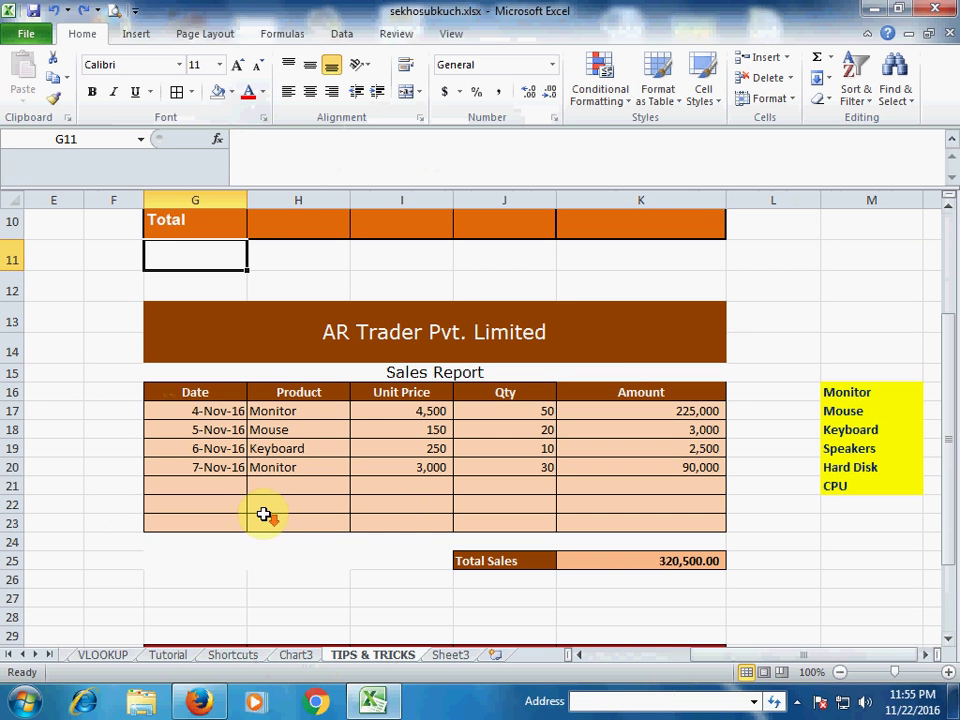
click(210, 393)
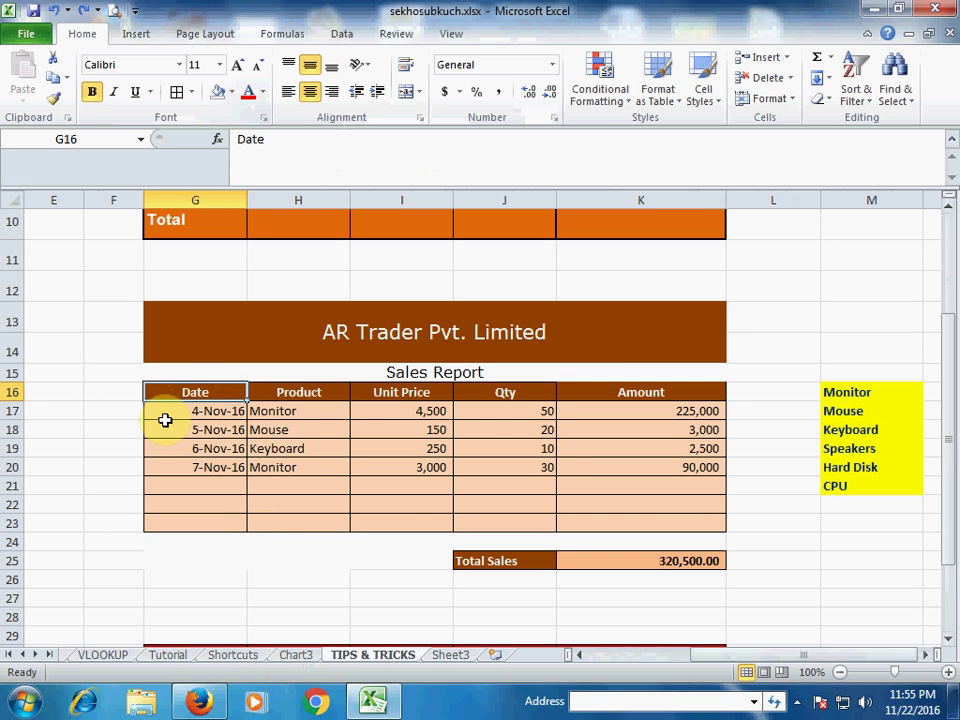
drag(165, 420, 165, 467)
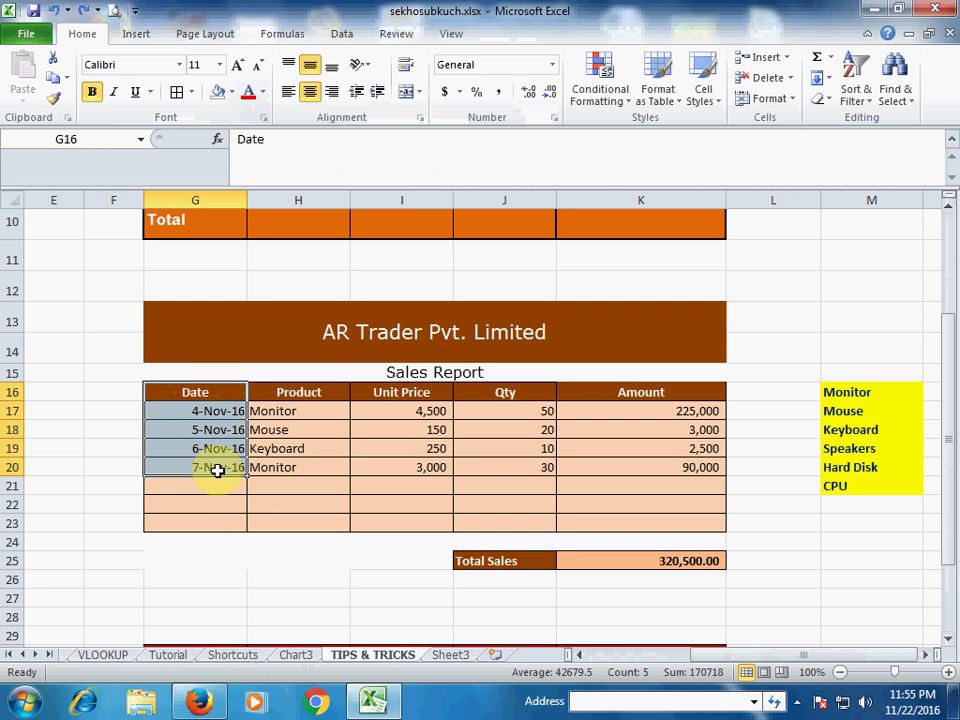
- Select the employee table's Emp No. column from its header to the last employee number
scroll(228, 467, down, 4)
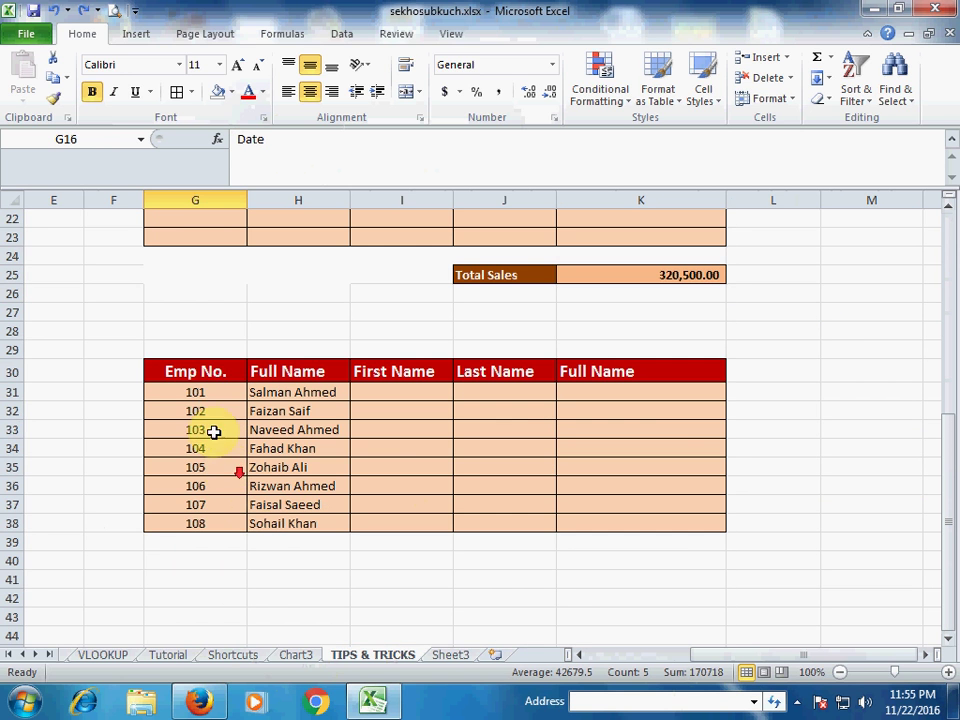
click(208, 375)
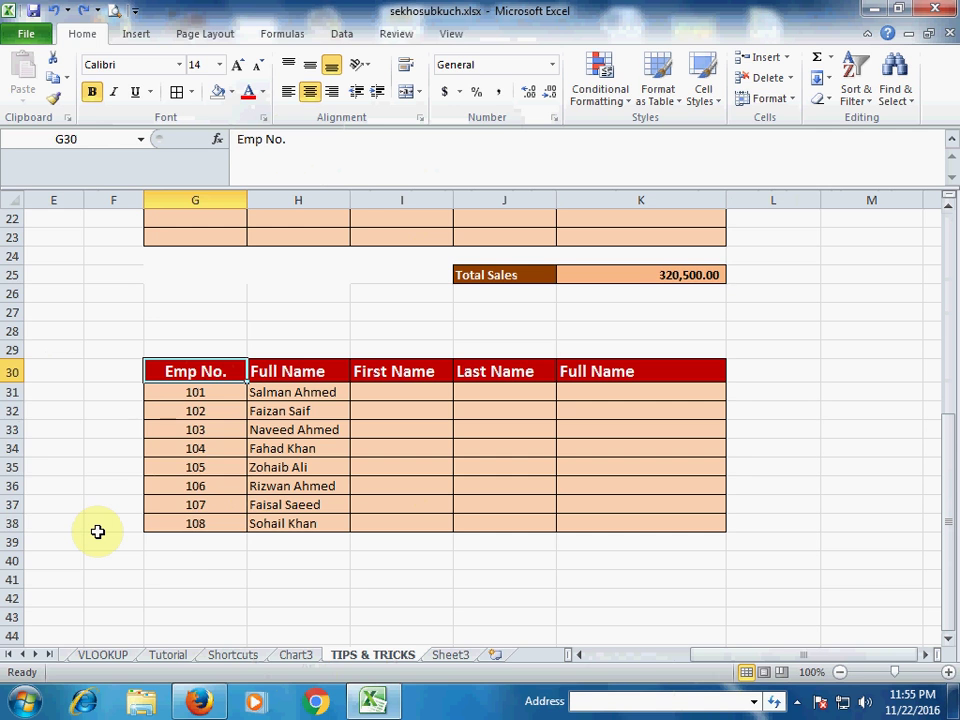
key(ctrl+shift+Down)
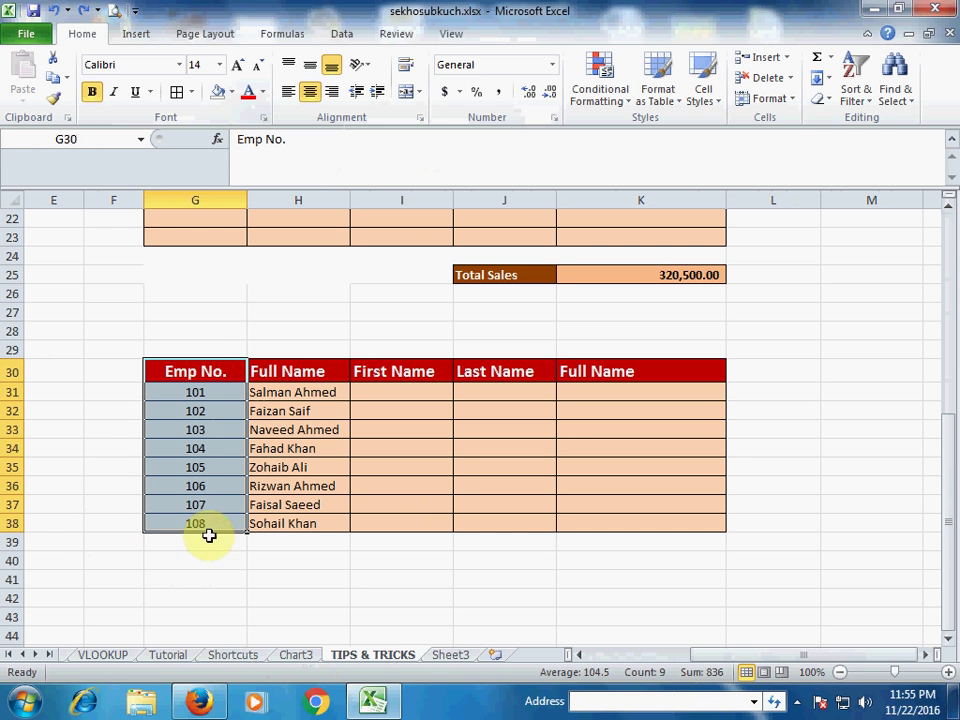
- Select the whole employee table G30:K38 by extending from the Emp No. header across all columns and down all rows
click(205, 370)
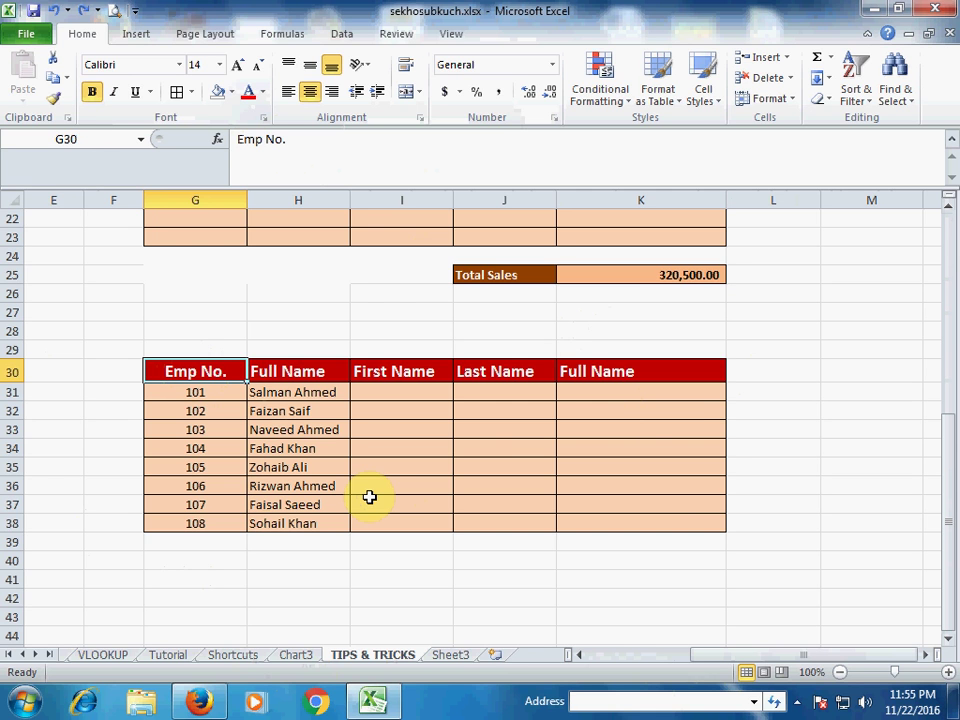
key(ctrl+shift+Right)
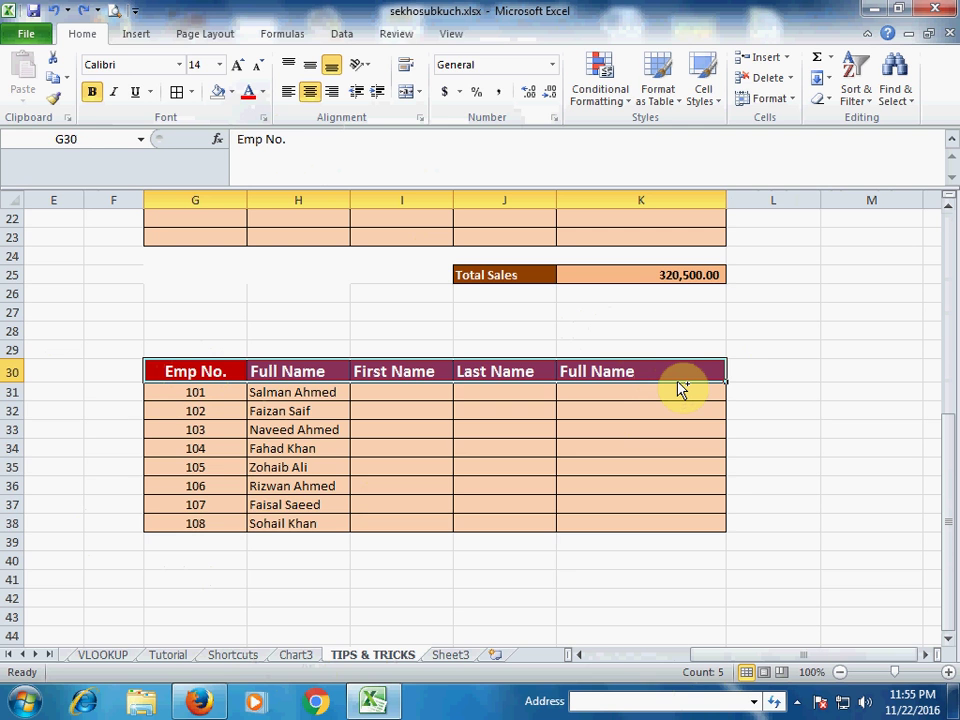
key(ctrl+shift+Down)
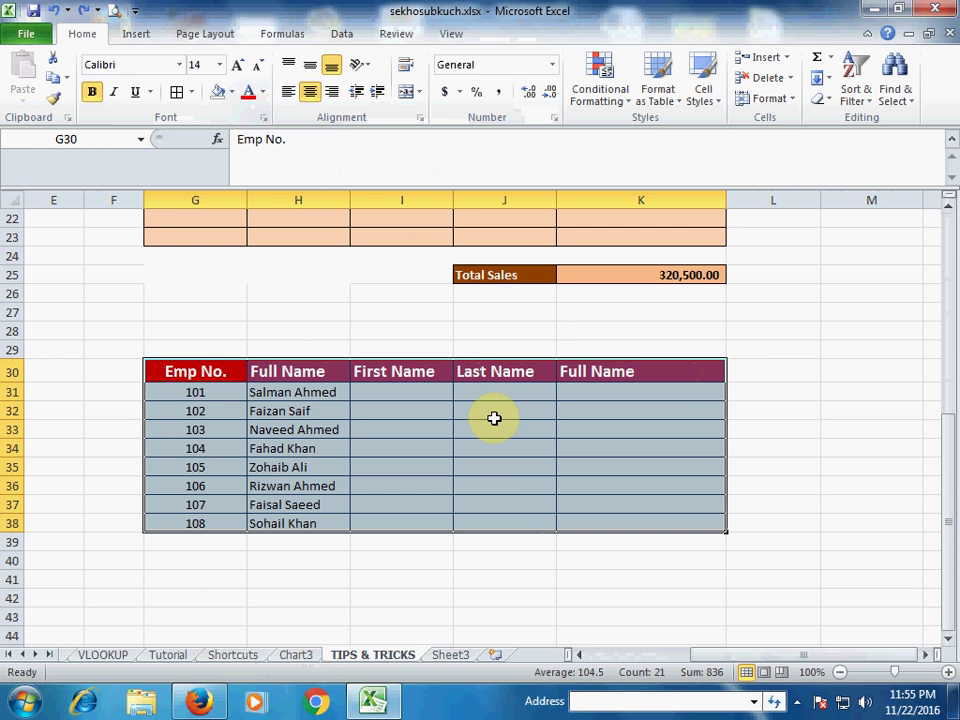
scroll(493, 415, up, 7)
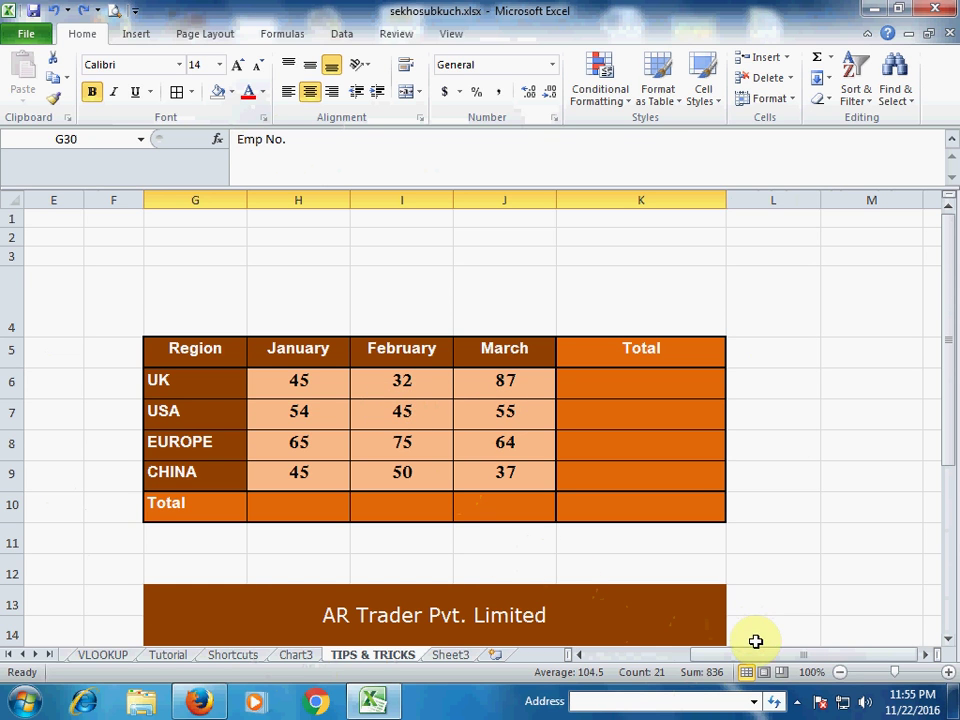
- Check the drop-down list entry in the tips table and select the first empty Product cell, H21, in the Sales Report
drag(781, 655, 671, 658)
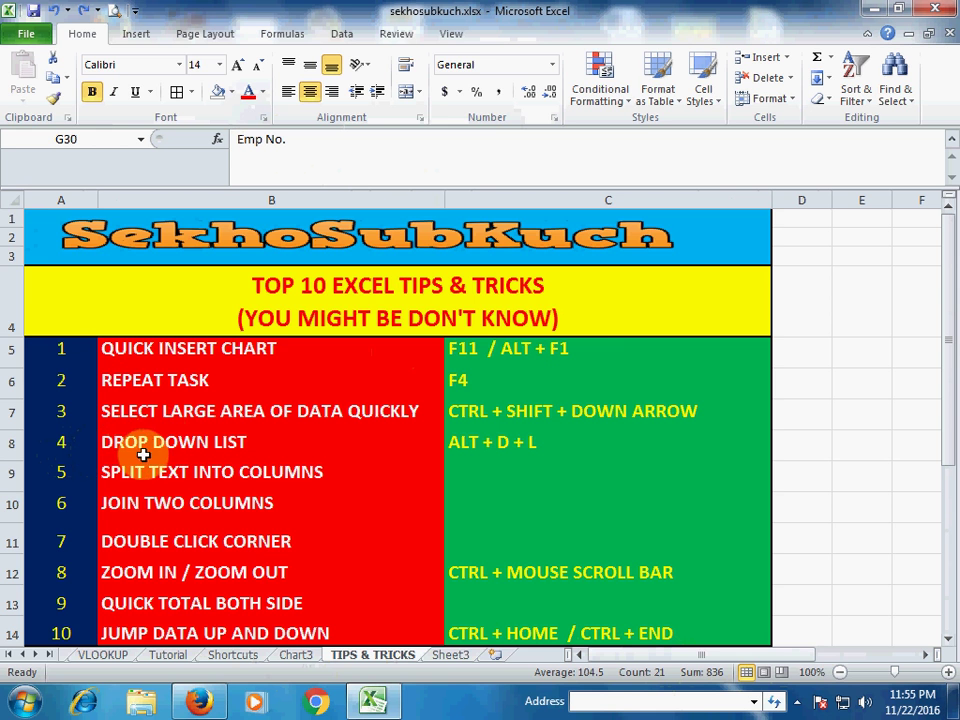
drag(685, 656, 780, 611)
scroll(761, 553, down, 5)
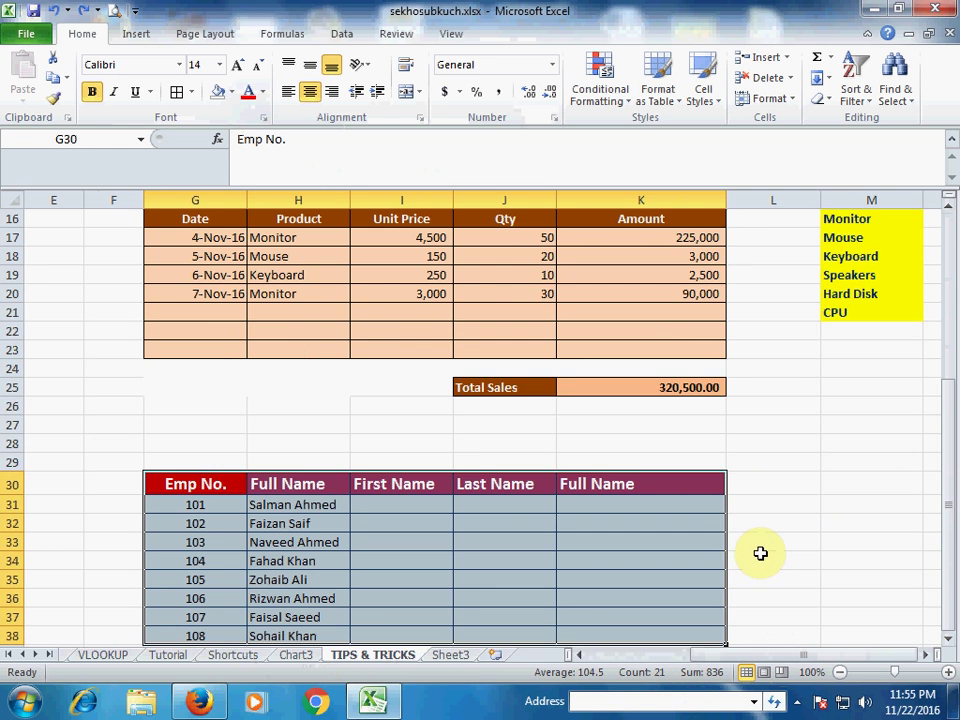
scroll(700, 550, up, 2)
click(279, 486)
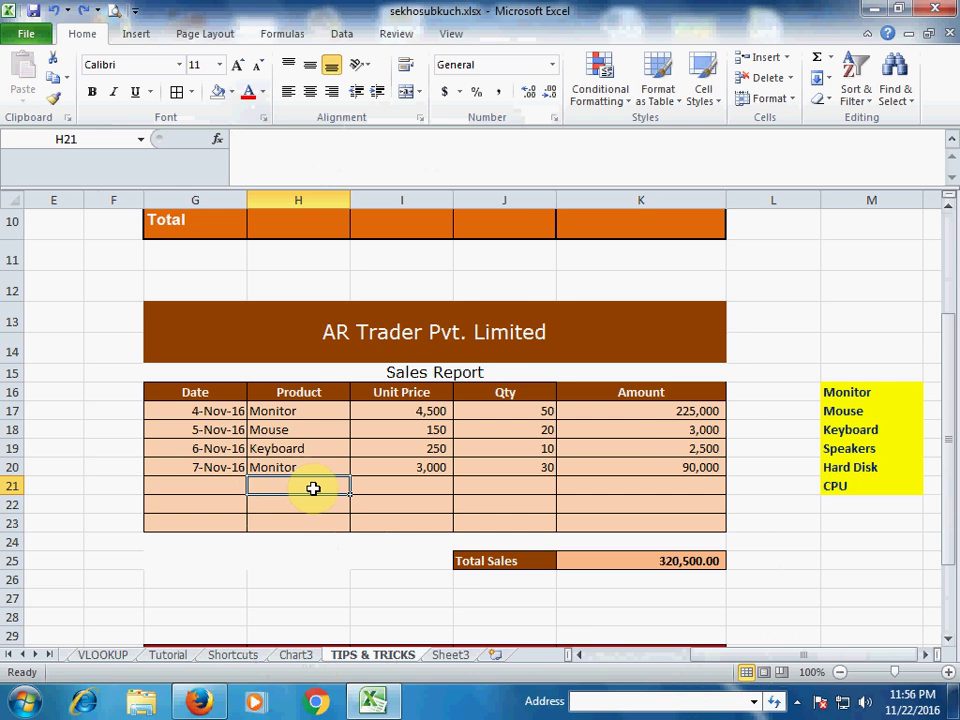
drag(757, 655, 561, 654)
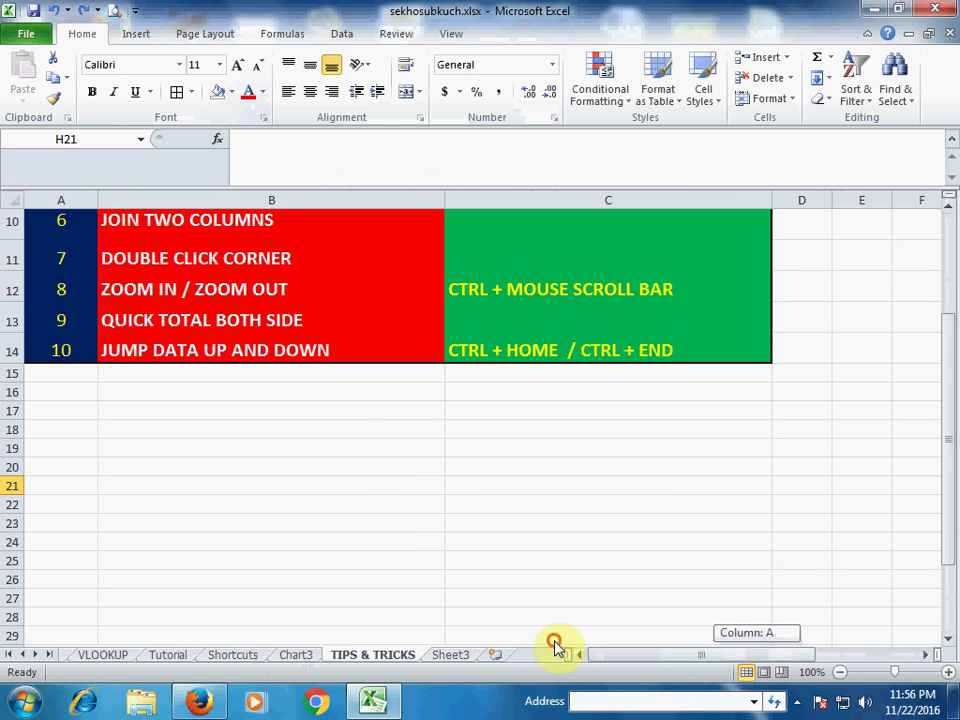
scroll(514, 568, up, 3)
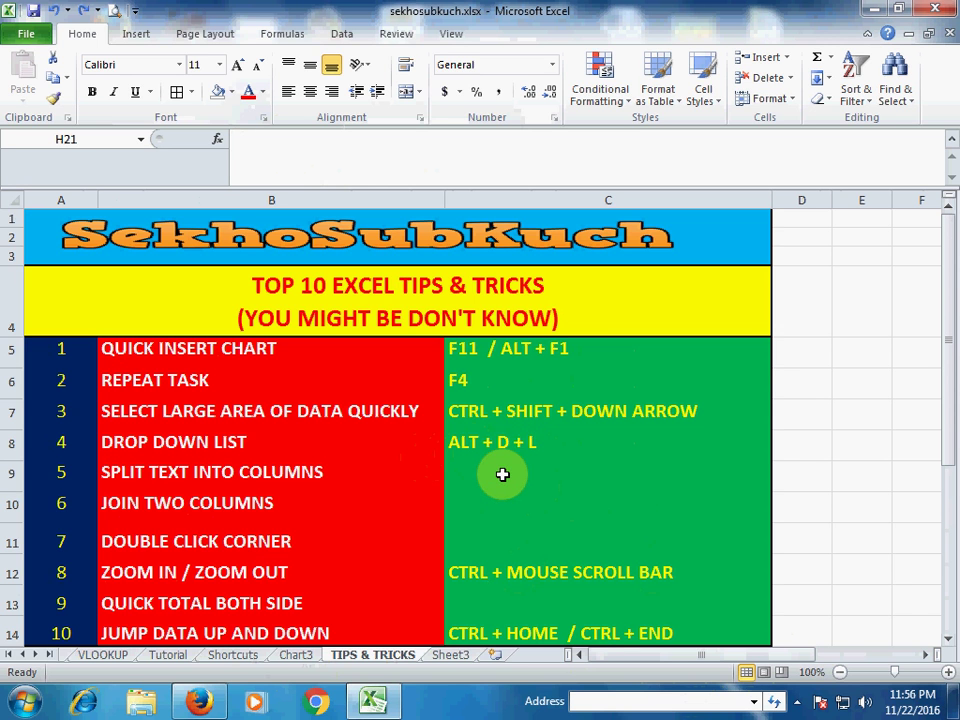
drag(746, 656, 850, 654)
scroll(596, 551, down, 3)
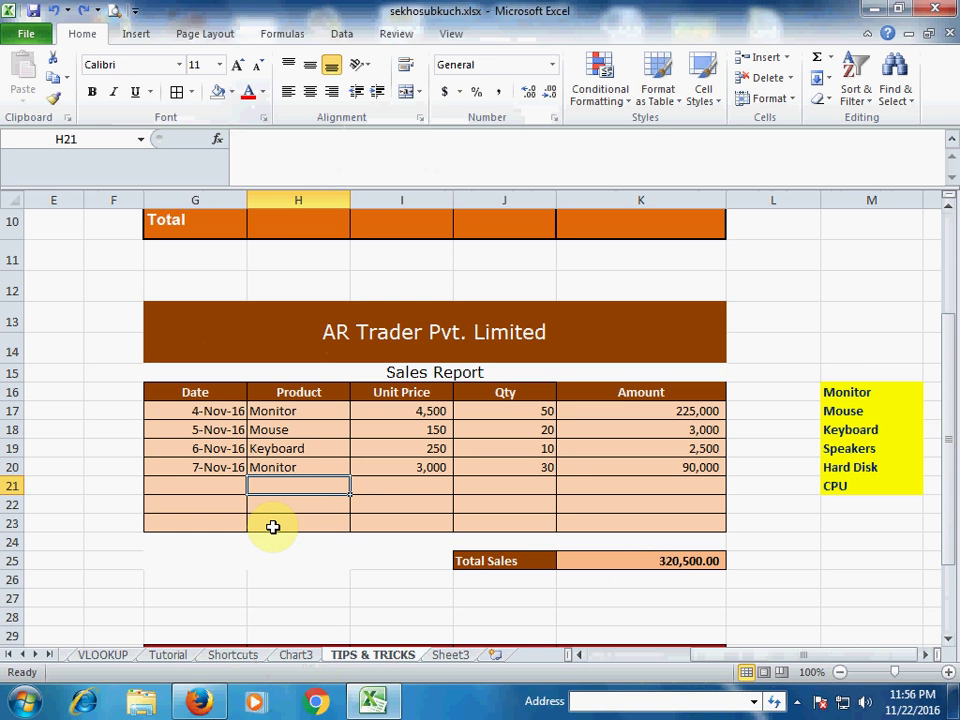
- Add data validation to H21 that allows a List with the product names in M16:M21 as its source
key(alt+d)
key(l)
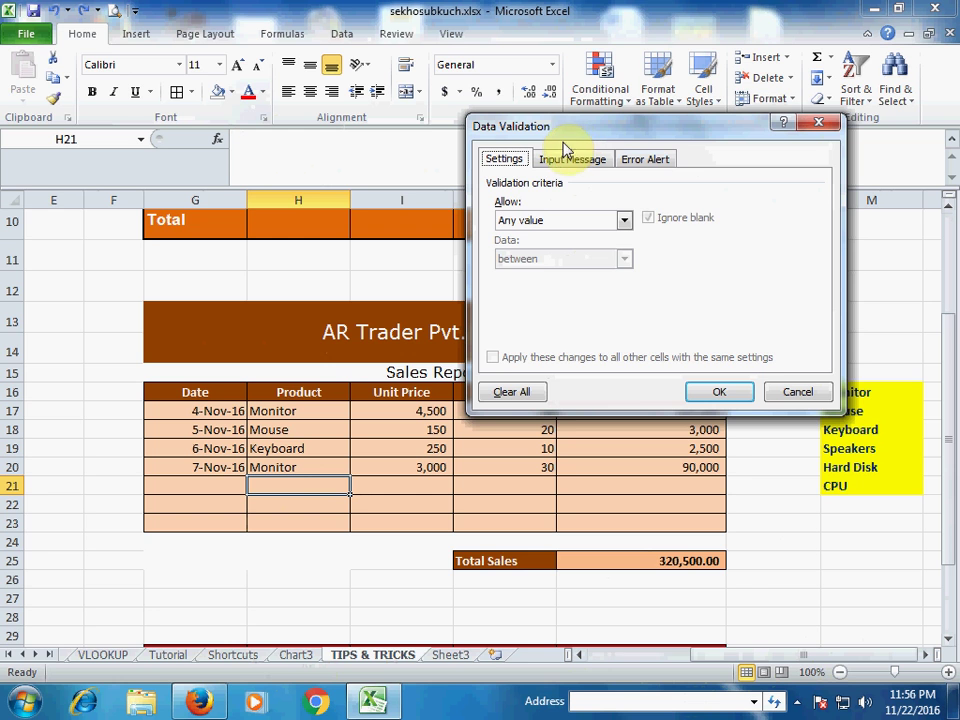
click(624, 222)
click(533, 275)
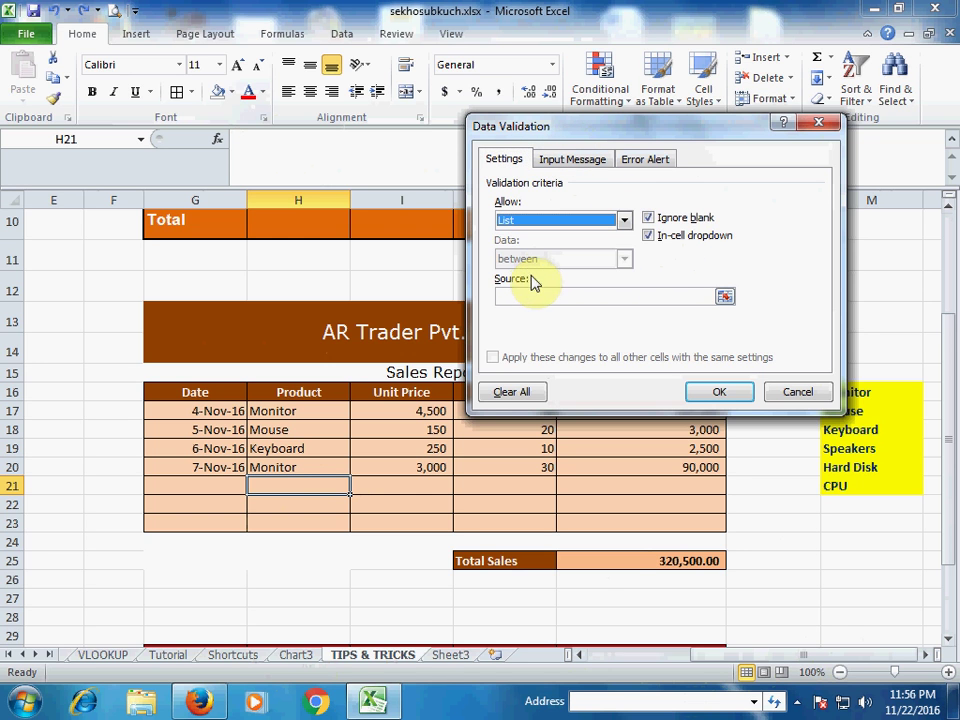
click(723, 299)
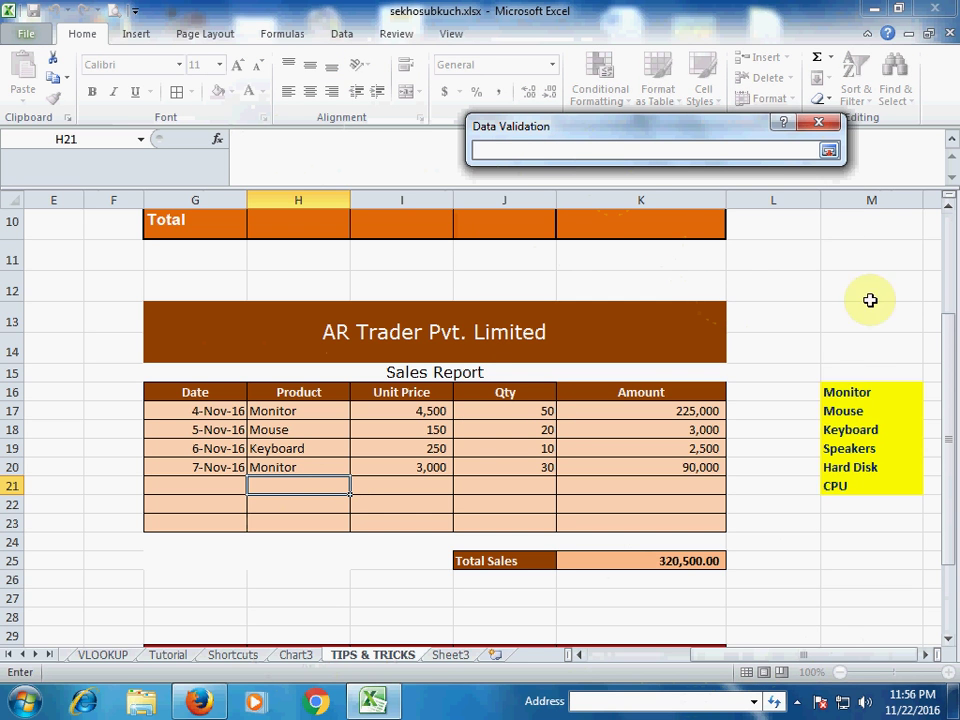
drag(846, 390, 851, 484)
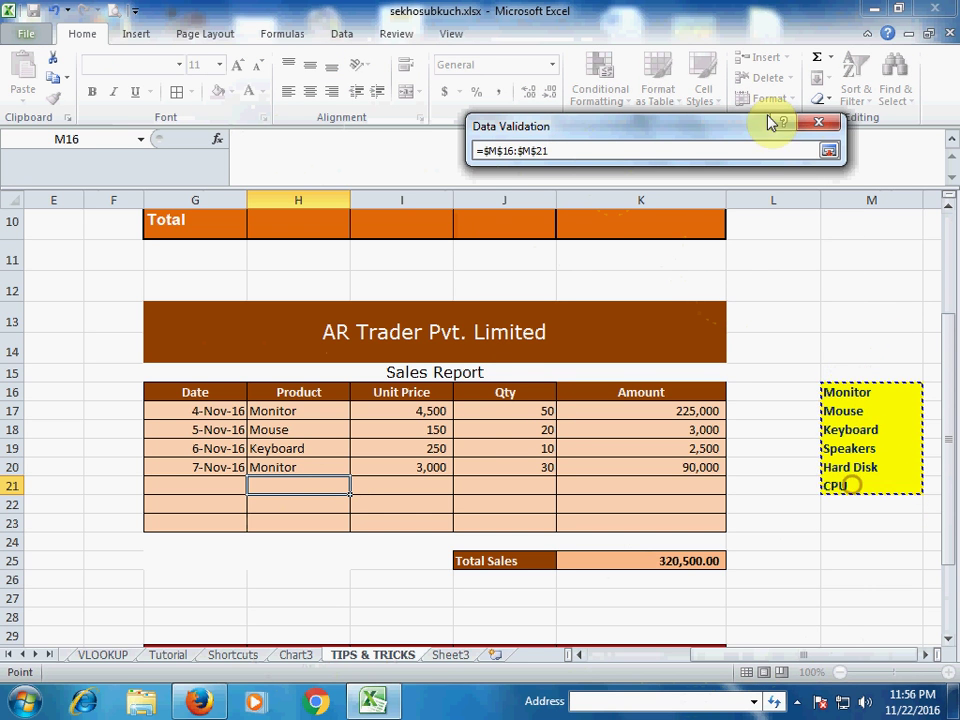
click(828, 150)
click(713, 391)
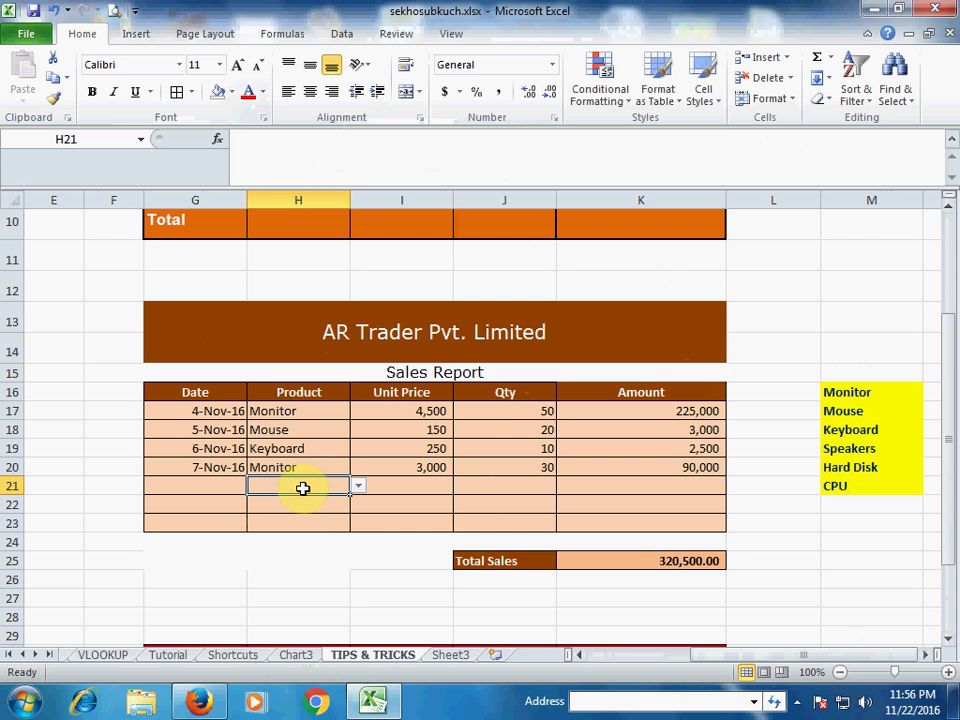
- Choose Keyboard from the drop-down list in H21
click(360, 499)
click(308, 481)
click(356, 486)
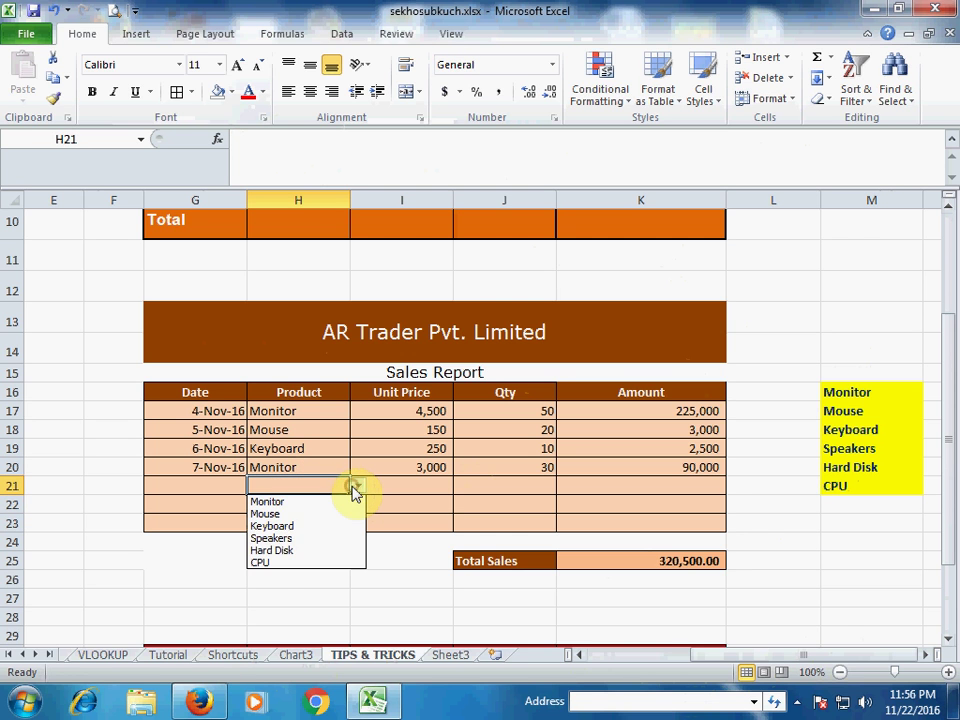
click(272, 526)
click(314, 503)
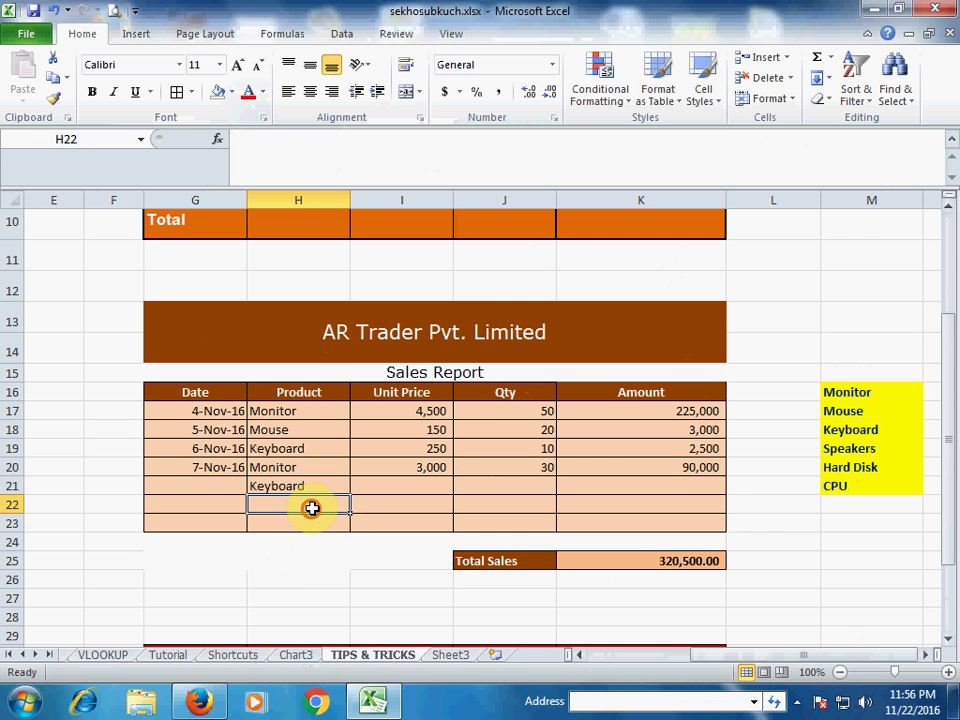
- Copy the drop-down cell H21 to H22 and choose Hard Disk from the list there
click(322, 487)
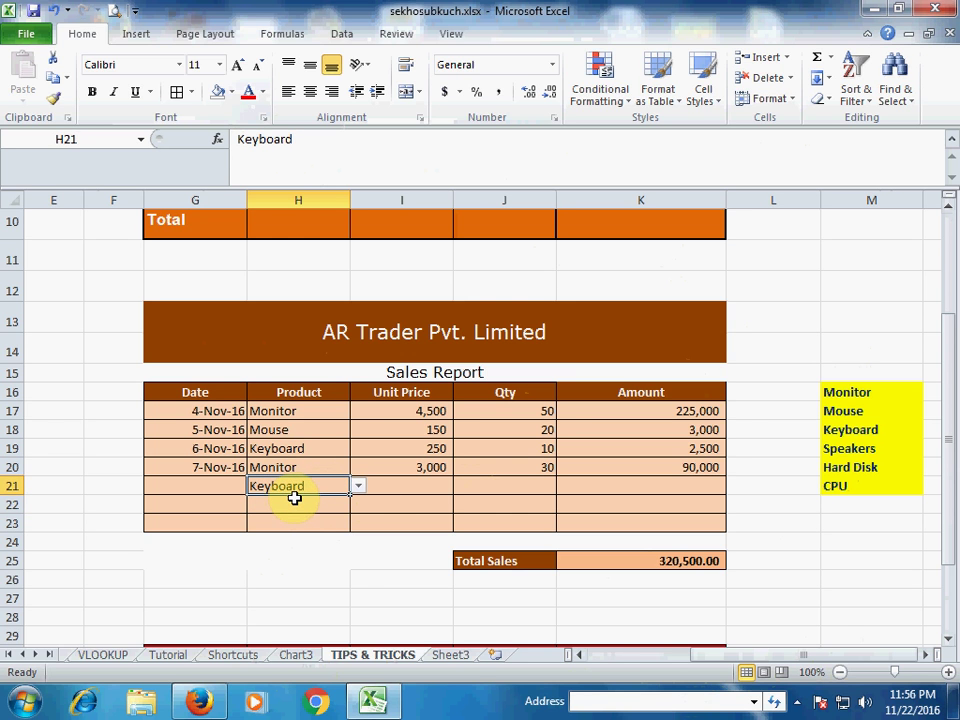
key(ctrl+c)
click(300, 503)
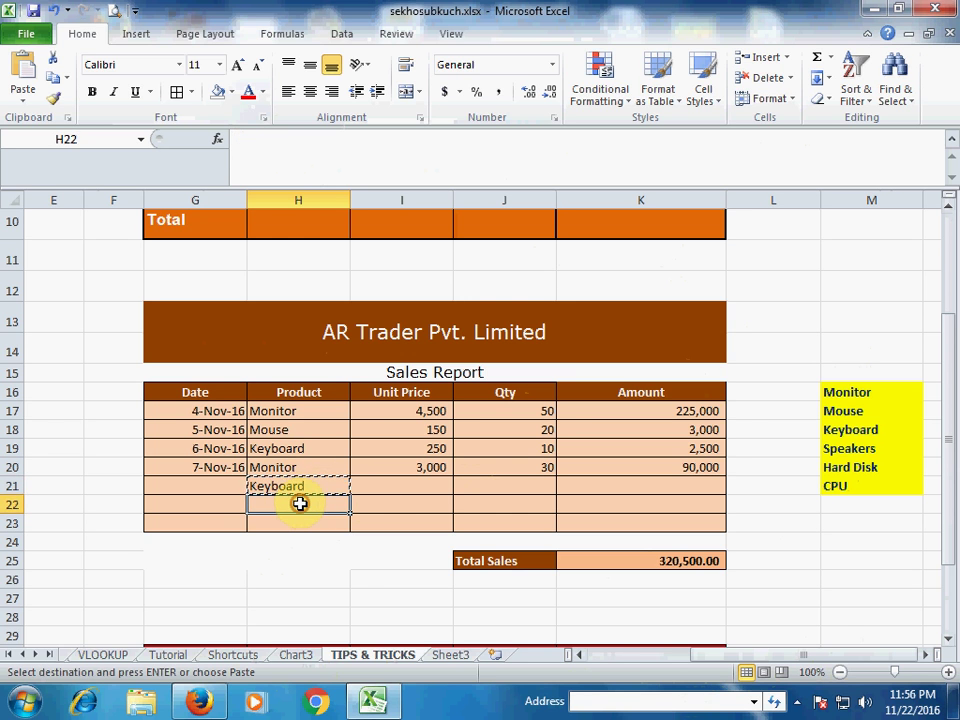
click(357, 505)
click(272, 569)
click(295, 535)
click(310, 524)
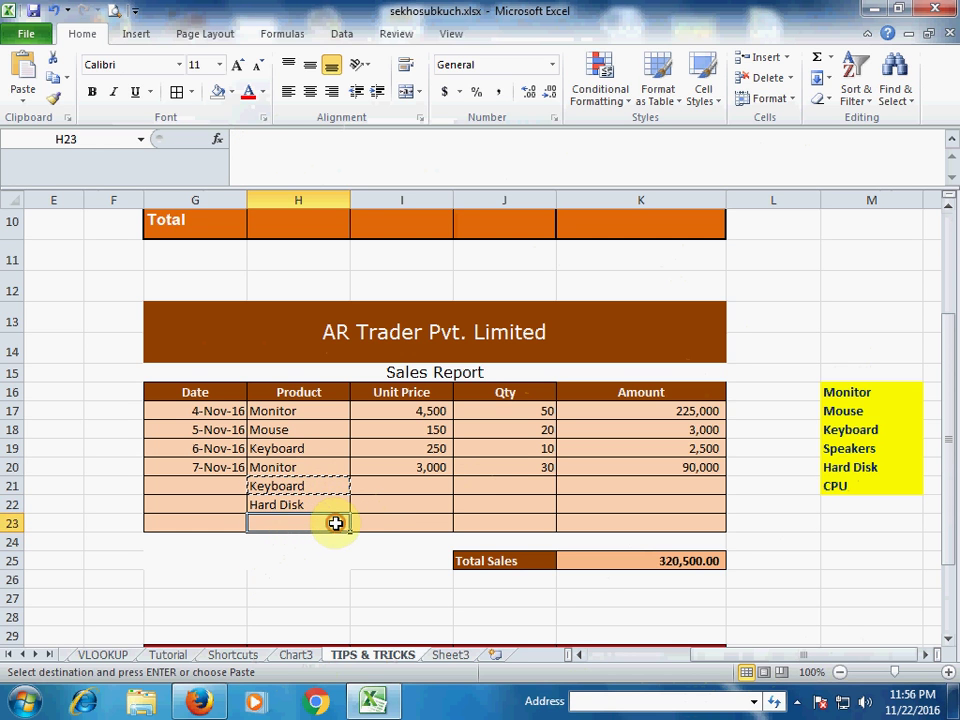
- Fill the drop-down cell H22 down into H23 and choose Mouse from its list
click(316, 502)
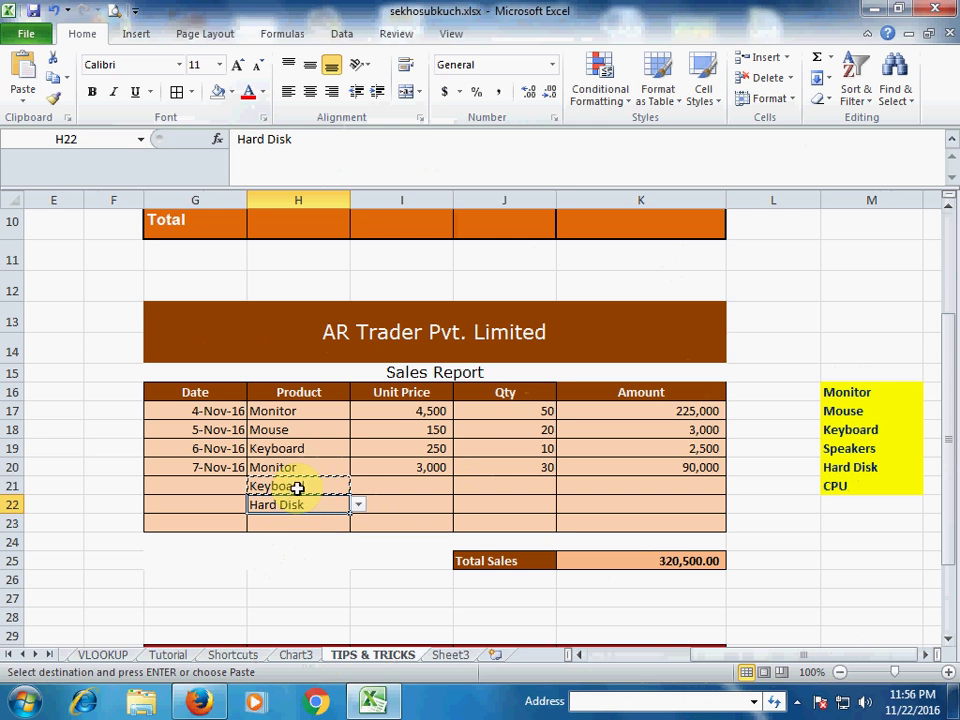
drag(351, 514, 326, 532)
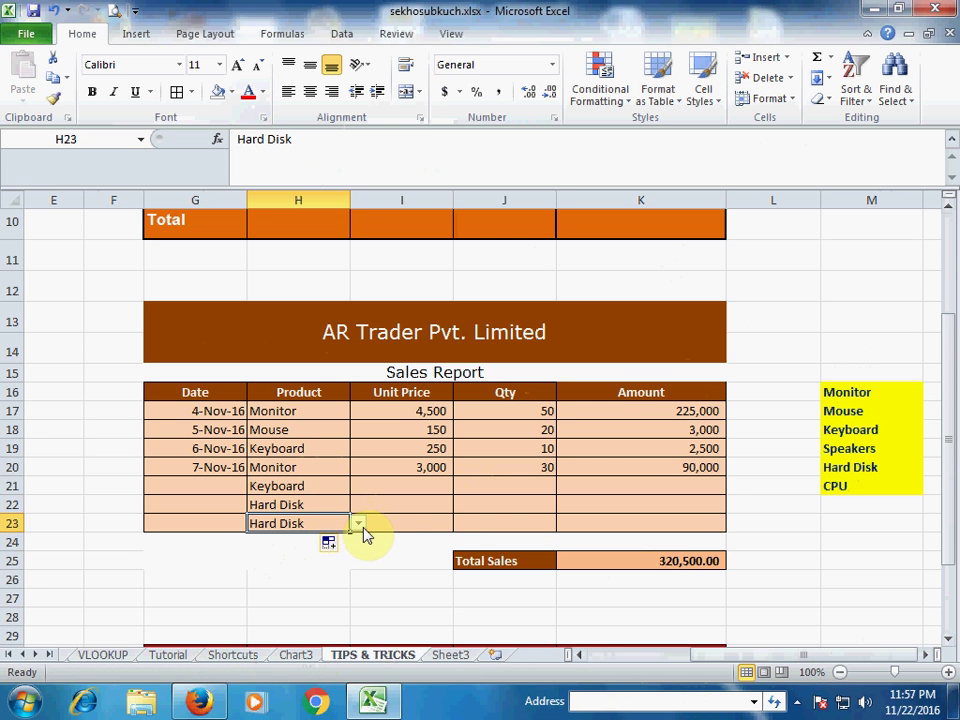
click(358, 524)
click(296, 551)
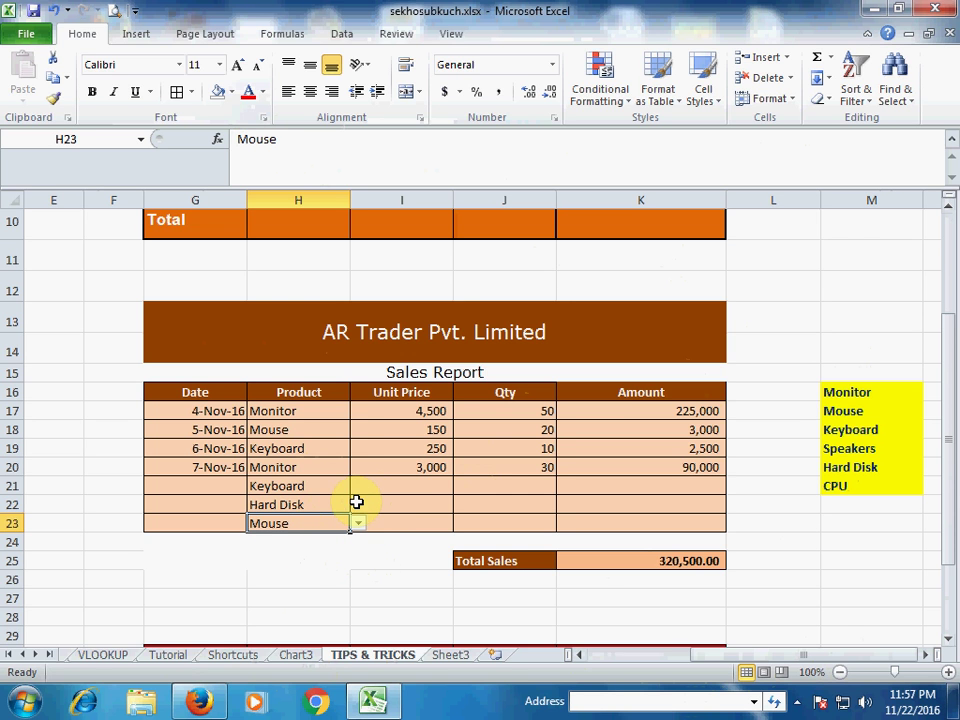
- Clear the chosen products from H21:H23 in the Sales Report
drag(305, 491, 305, 514)
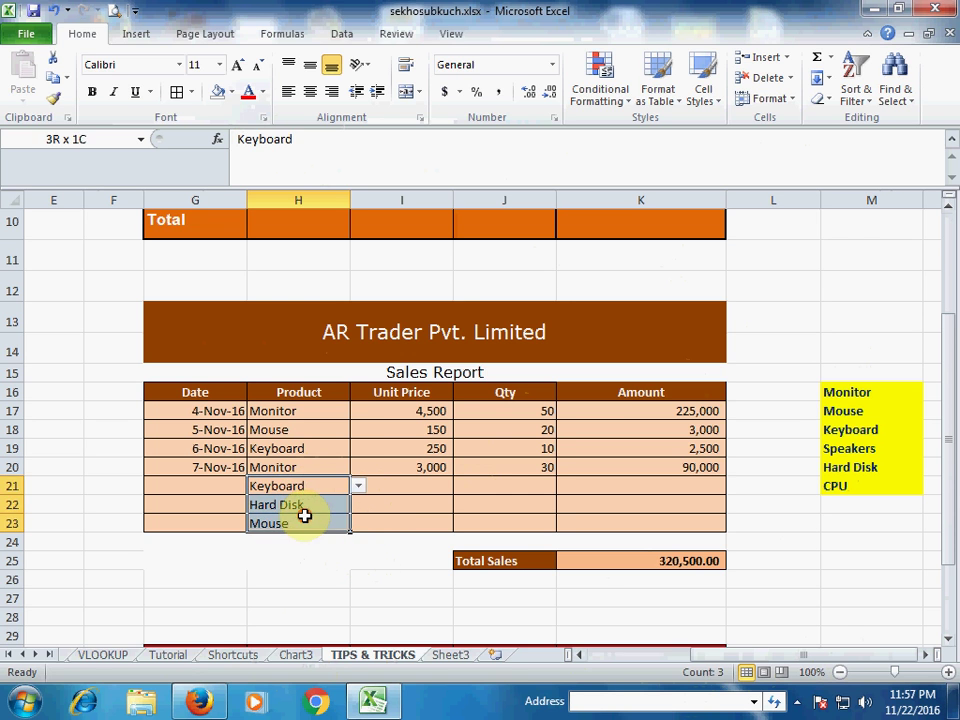
key(Delete)
click(388, 515)
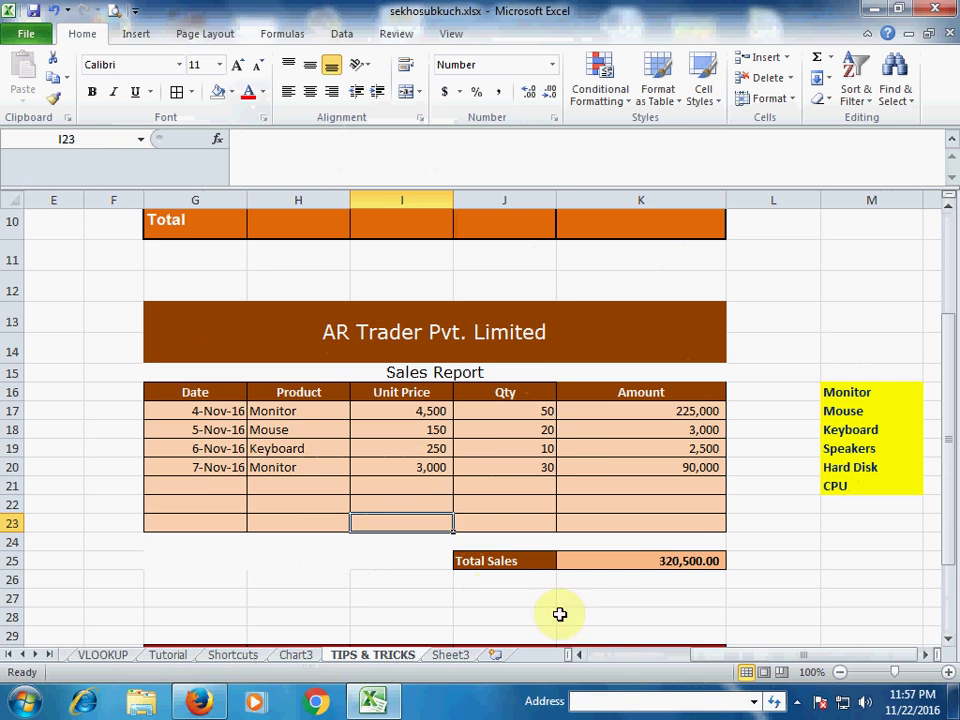
- Review the split-text tip and the Full Name, First Name and Last Name cells in the employee table's first row
drag(720, 658, 562, 650)
scroll(429, 541, up, 3)
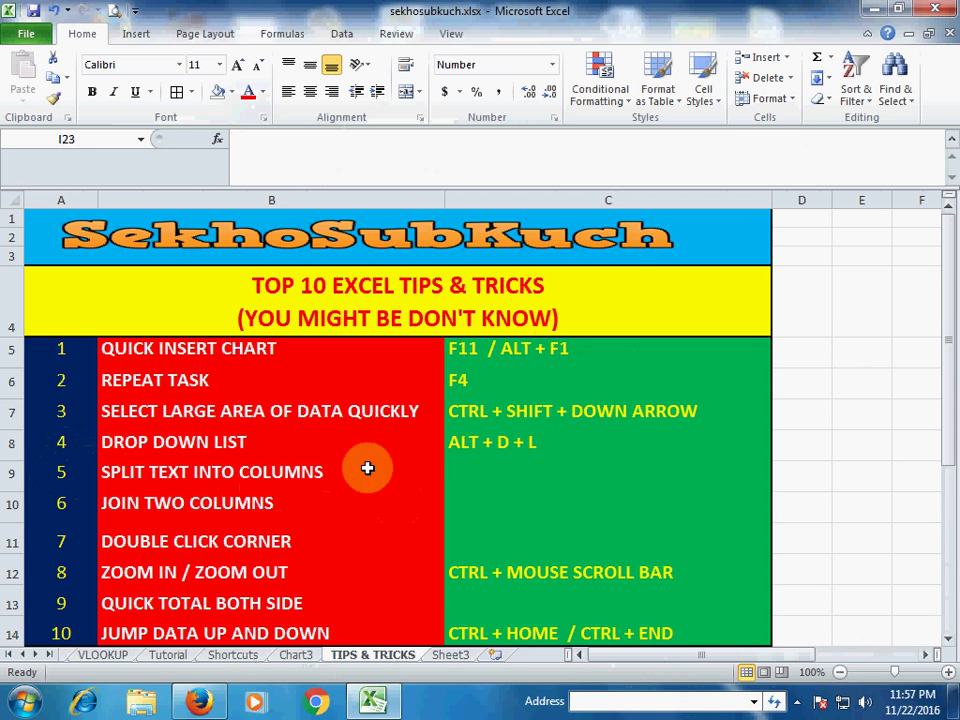
drag(626, 659, 697, 656)
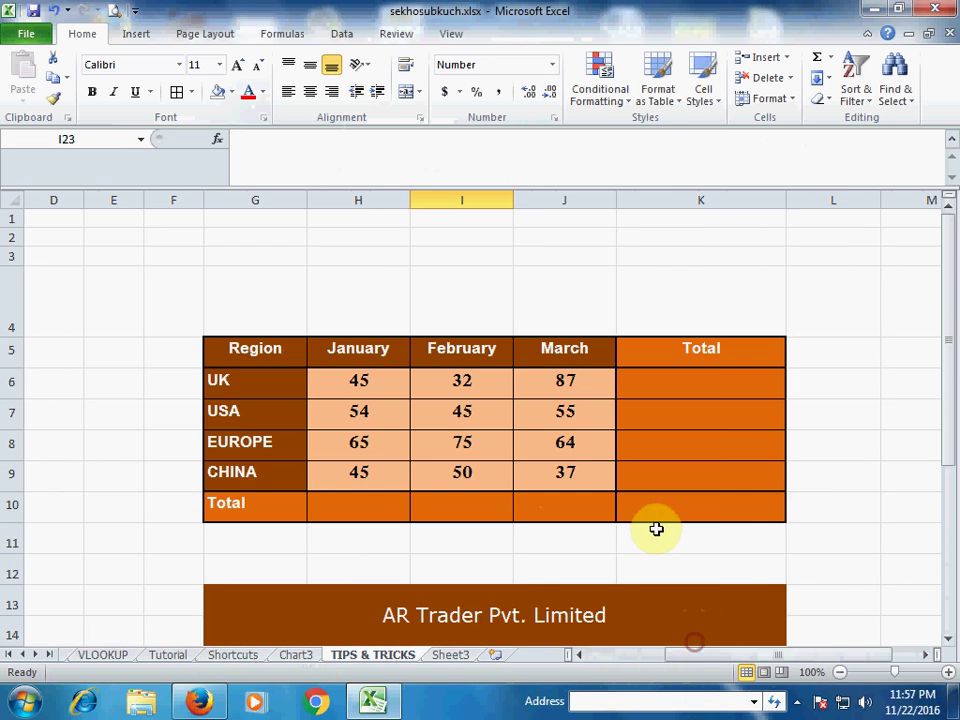
scroll(654, 527, down, 8)
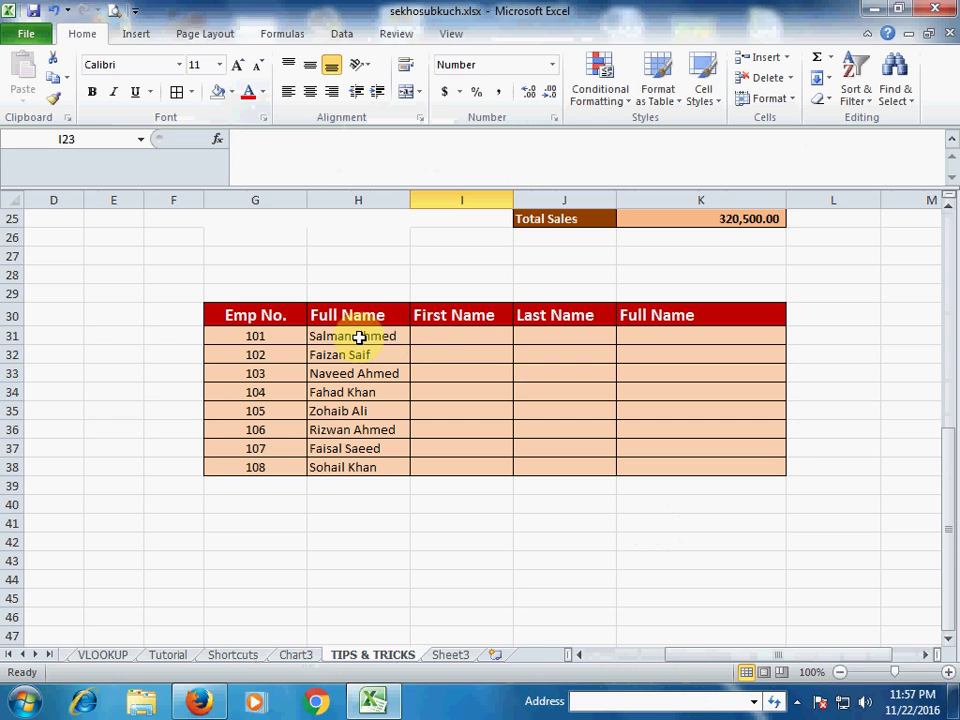
click(390, 336)
click(445, 336)
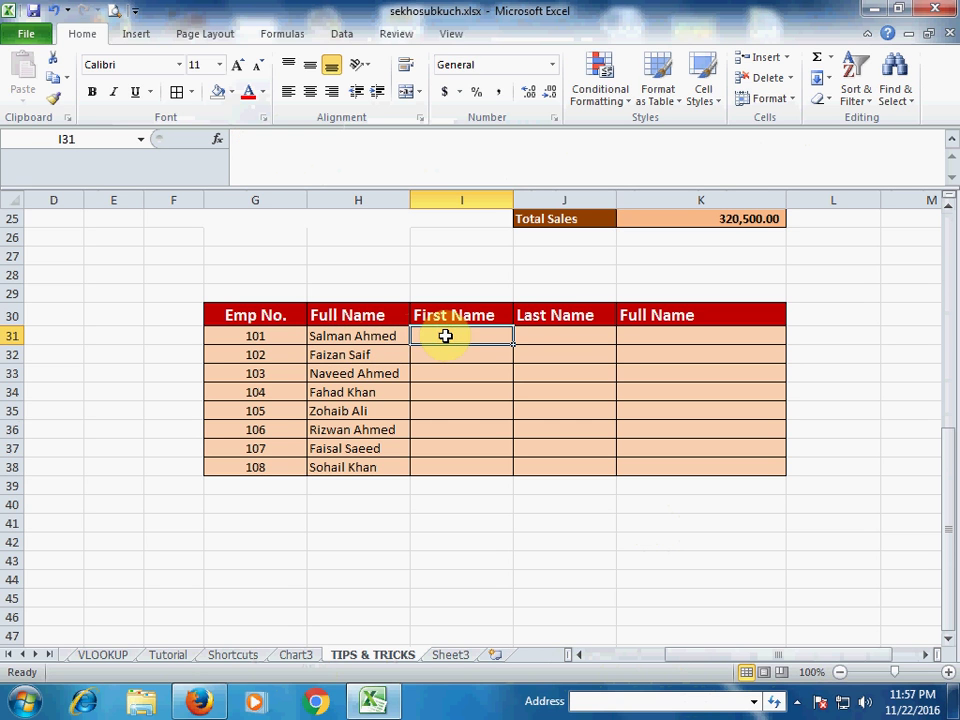
click(573, 335)
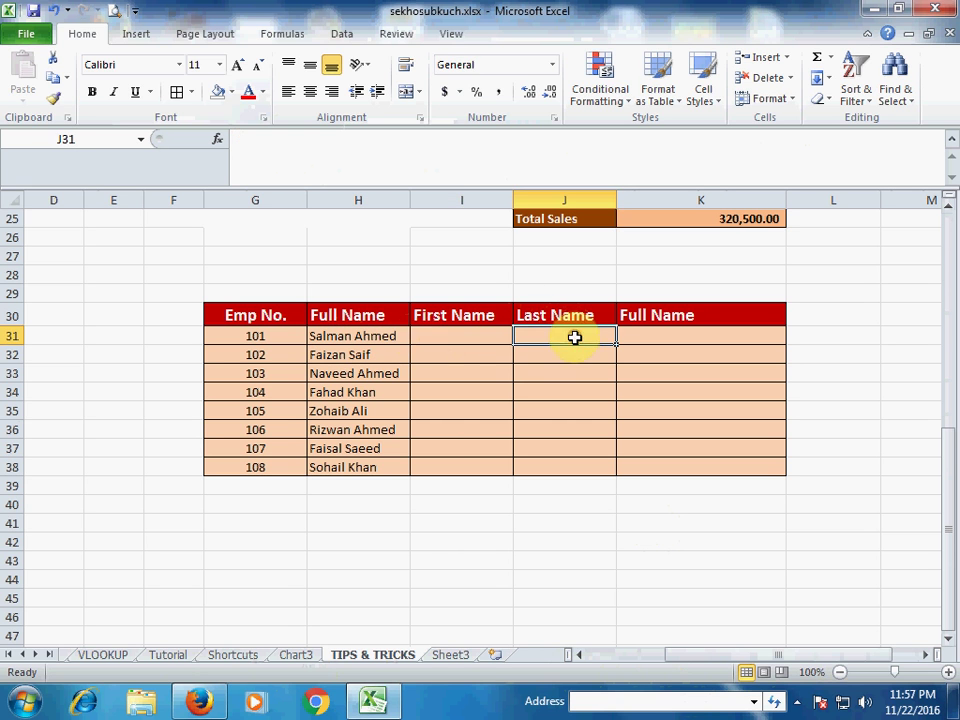
click(436, 340)
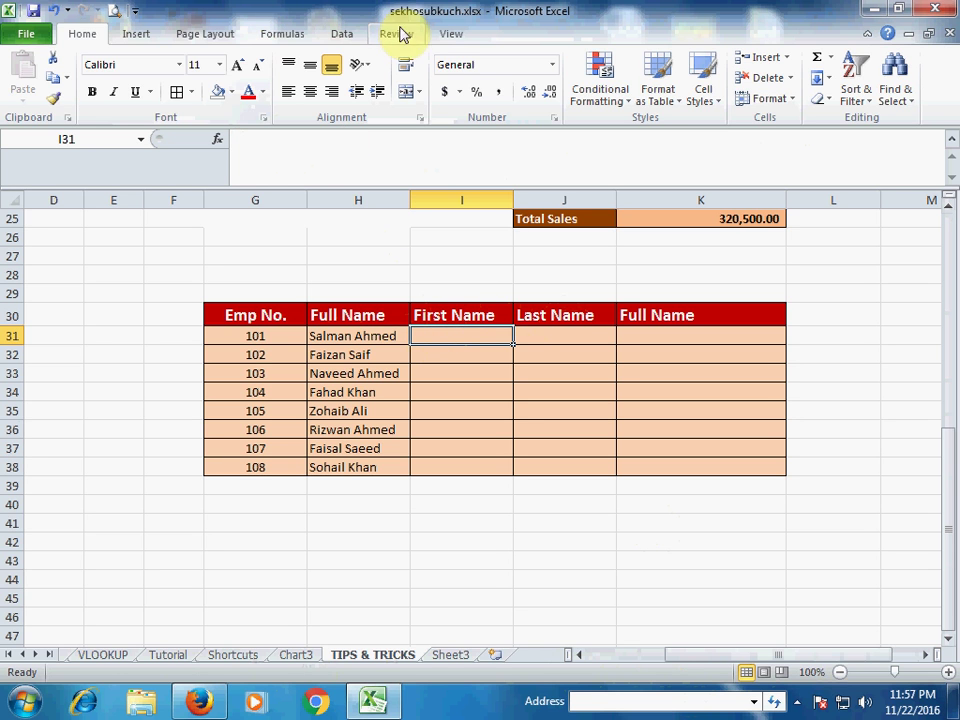
- Start Text to Columns on the full name in H31 as delimited data, with Space as the only delimiter
click(342, 34)
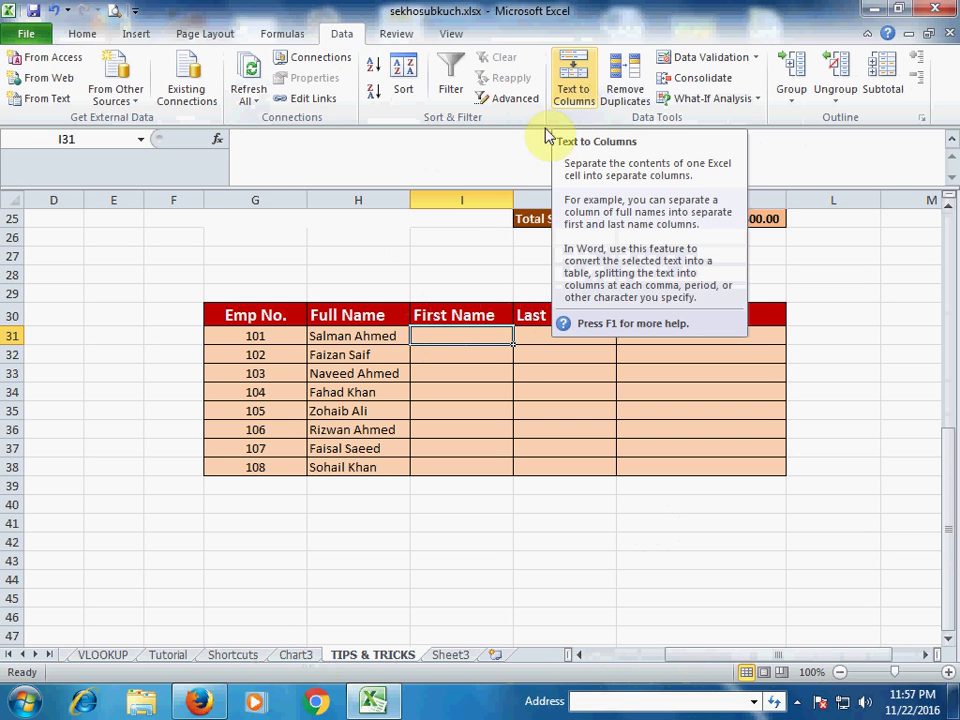
click(390, 334)
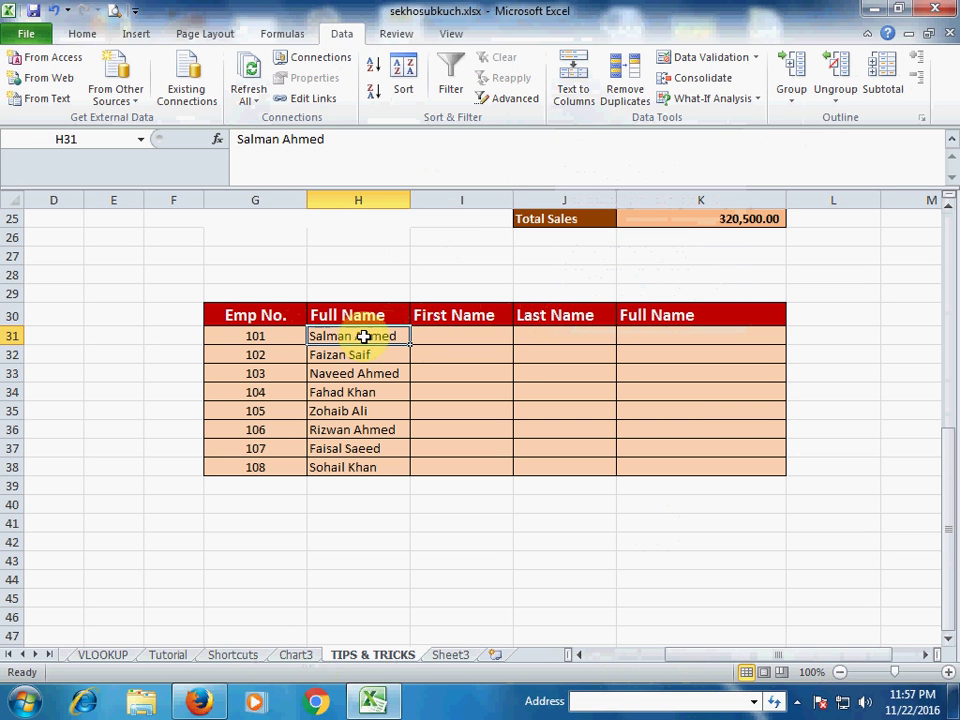
click(577, 95)
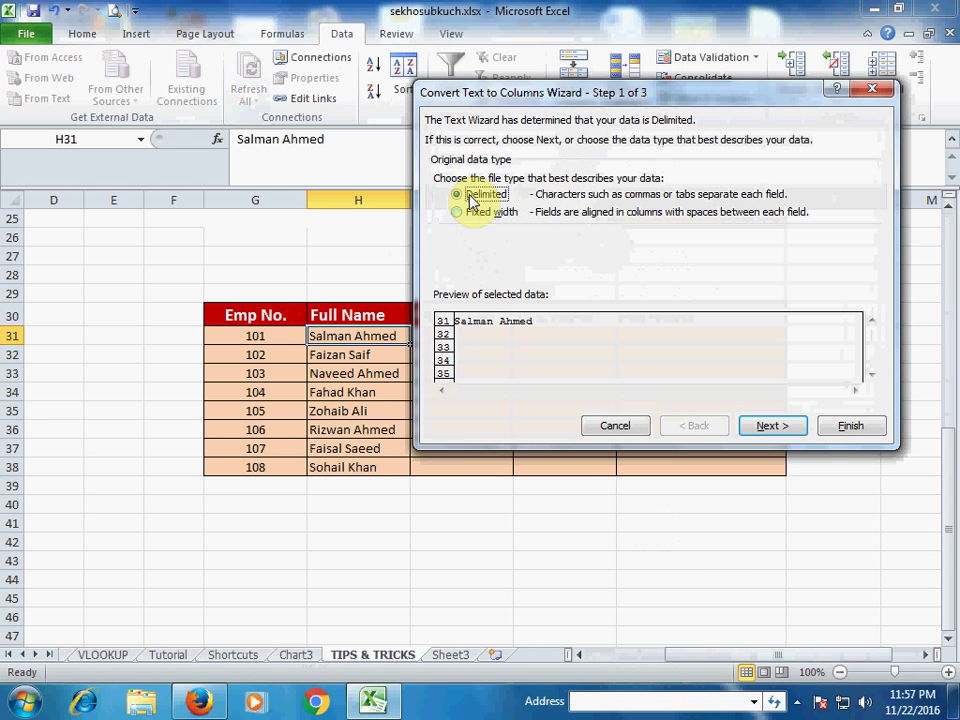
click(784, 425)
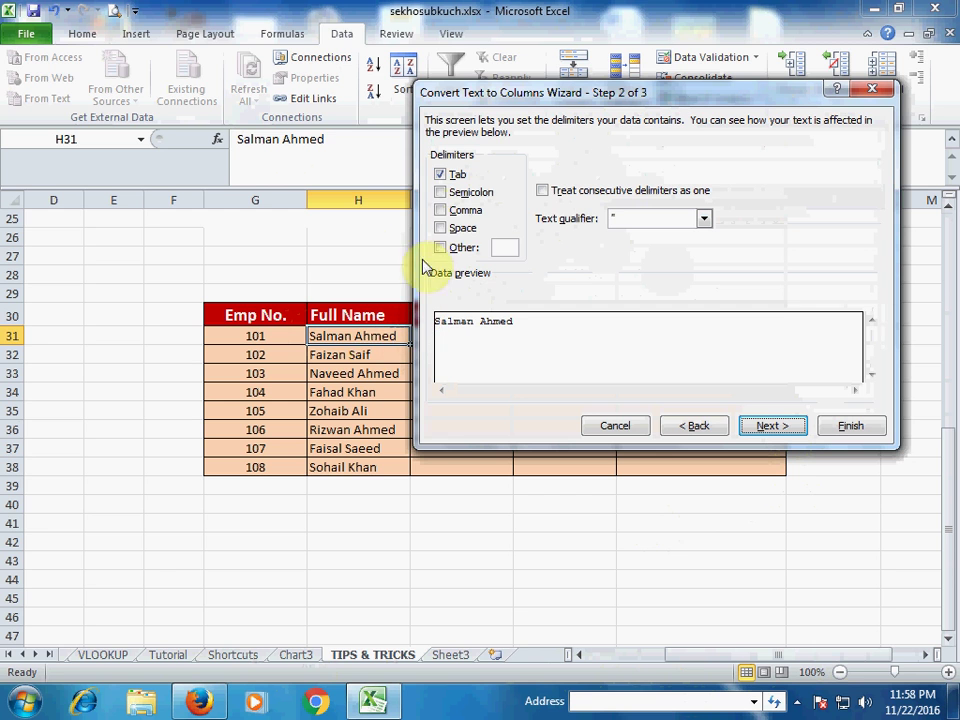
click(441, 228)
click(439, 174)
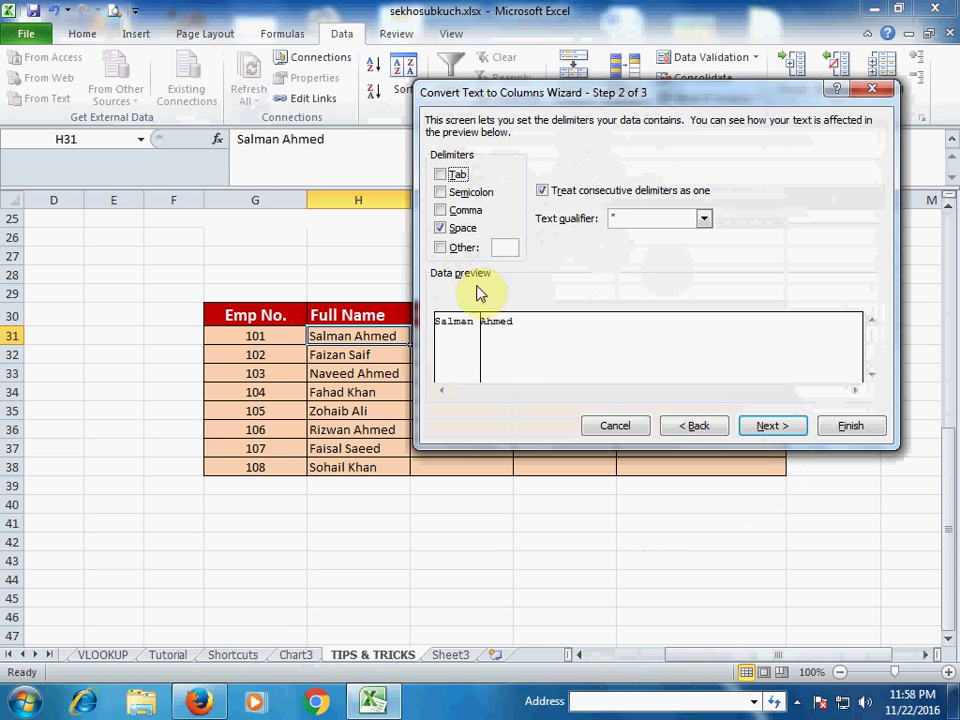
- Finish splitting the full name in H31 with I31 as the destination, replacing the contents of the destination cells
click(772, 426)
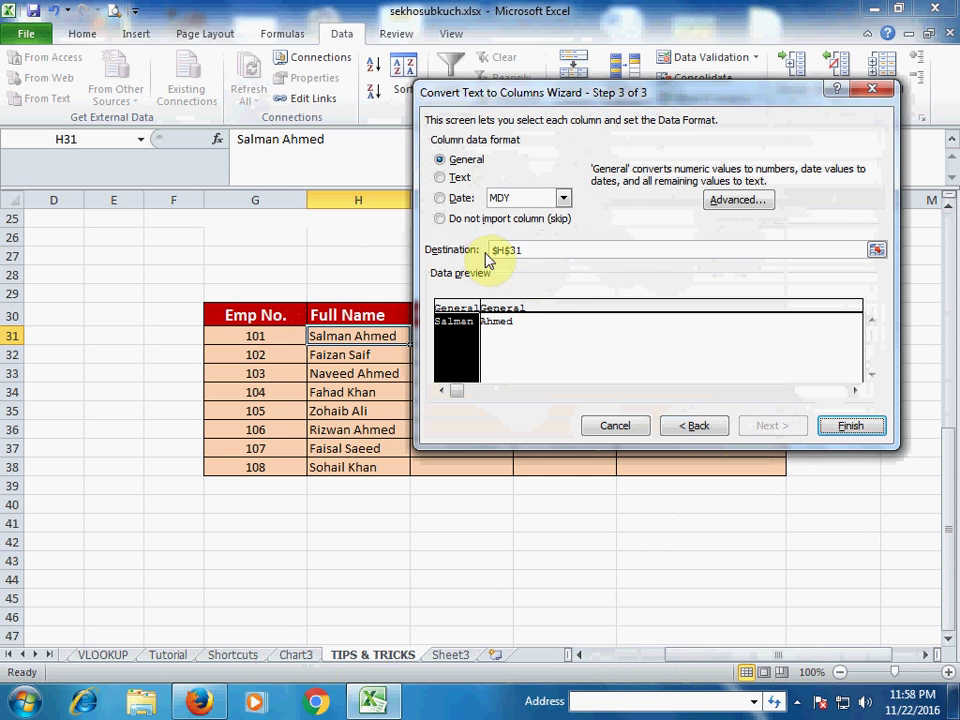
click(876, 249)
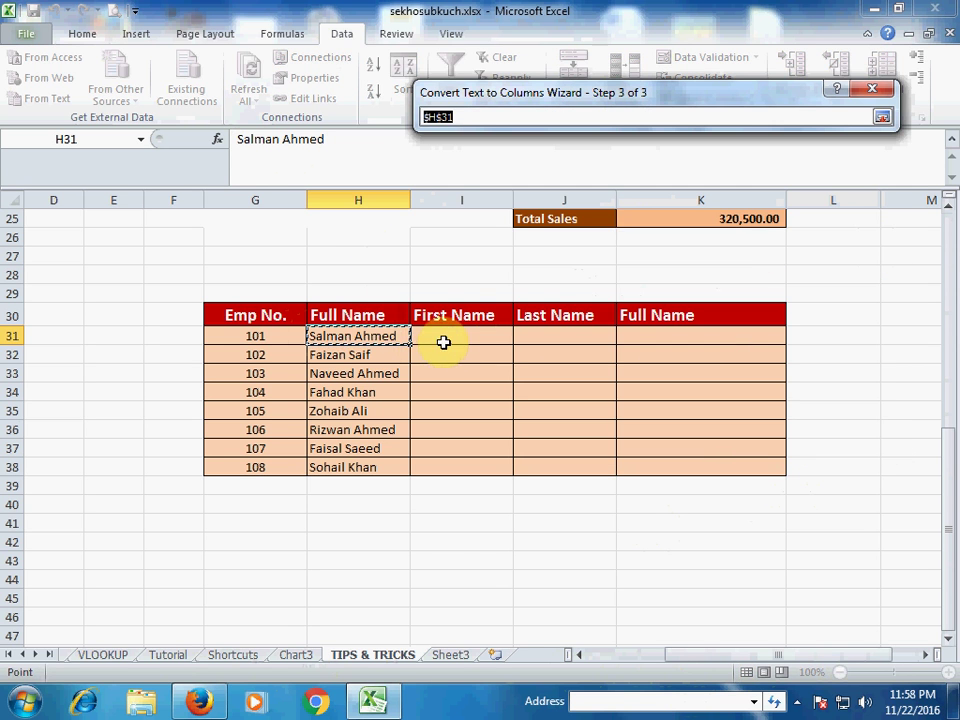
click(446, 338)
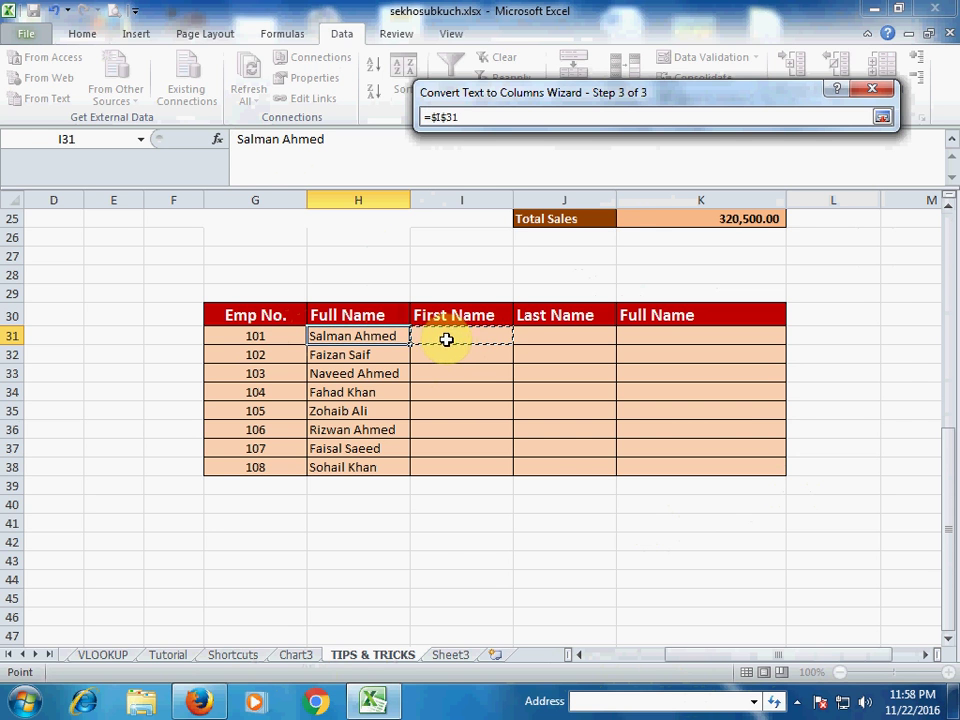
click(882, 120)
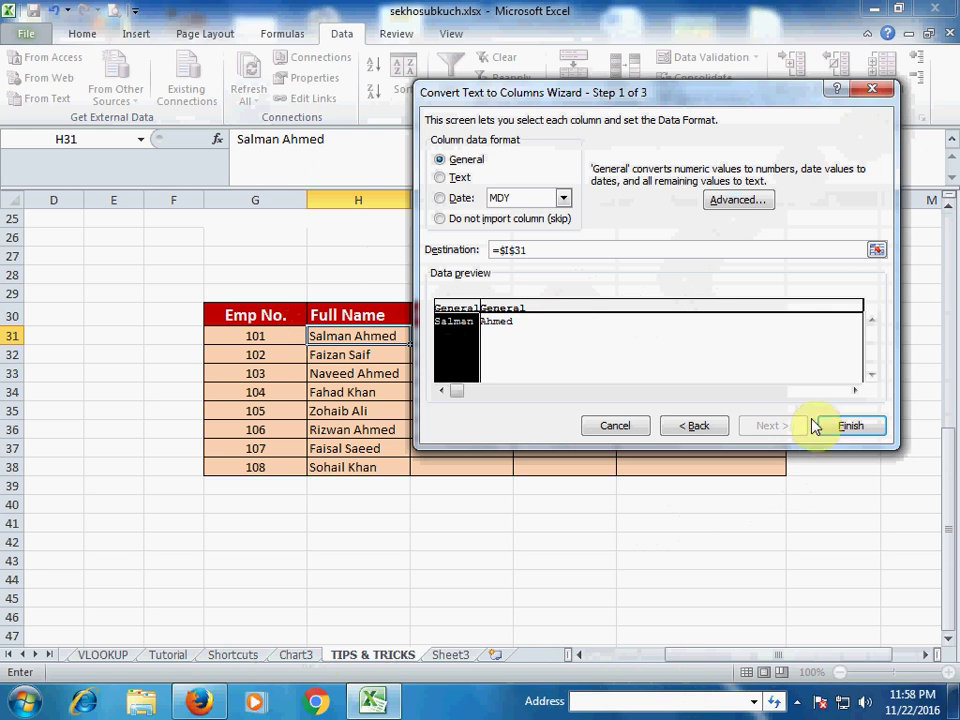
click(851, 428)
click(437, 397)
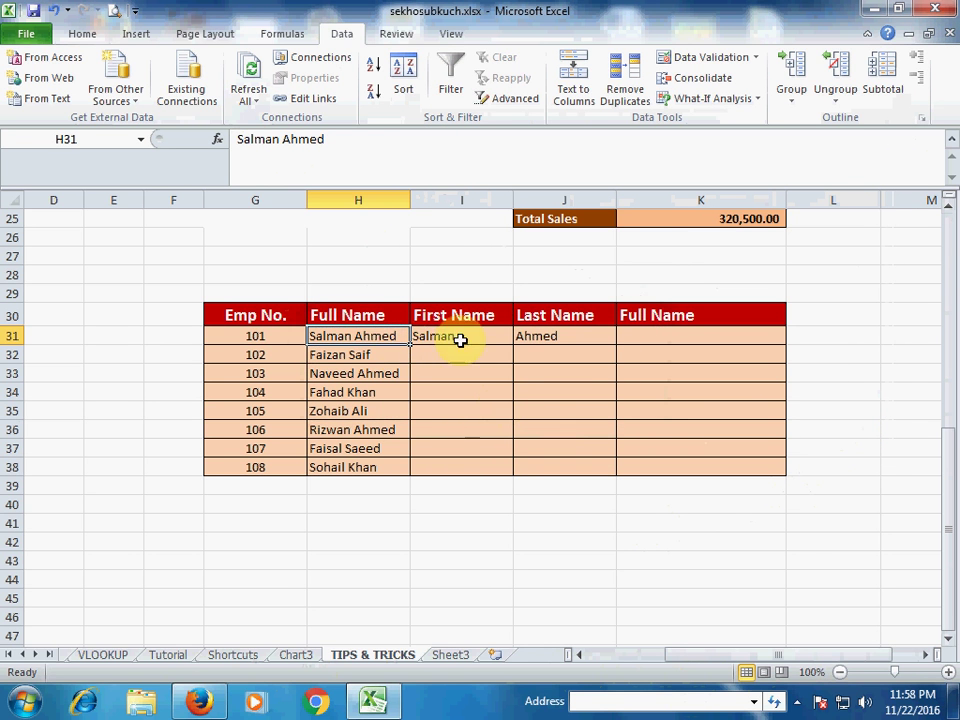
- Check the split first and last name in row 31 and clear them from I31:J31
click(440, 338)
click(529, 336)
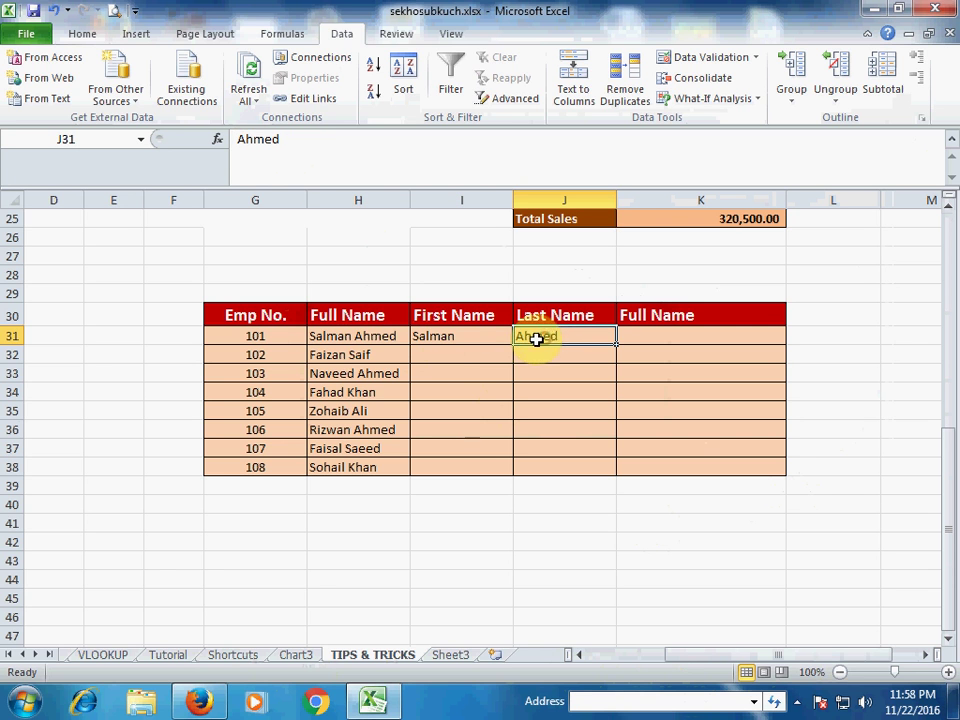
click(481, 341)
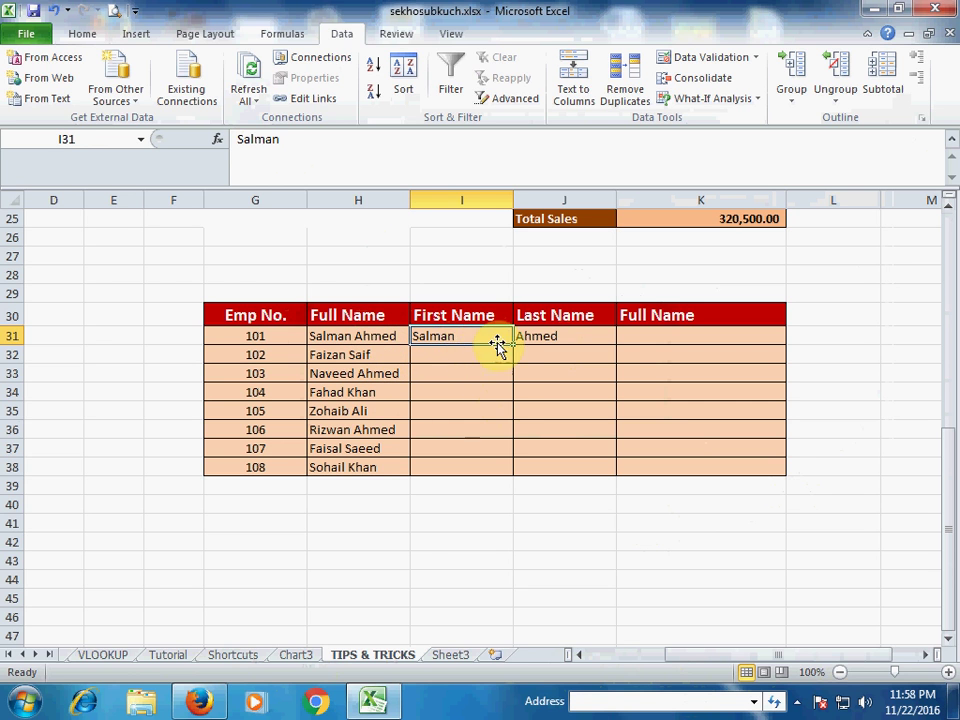
drag(463, 336, 534, 337)
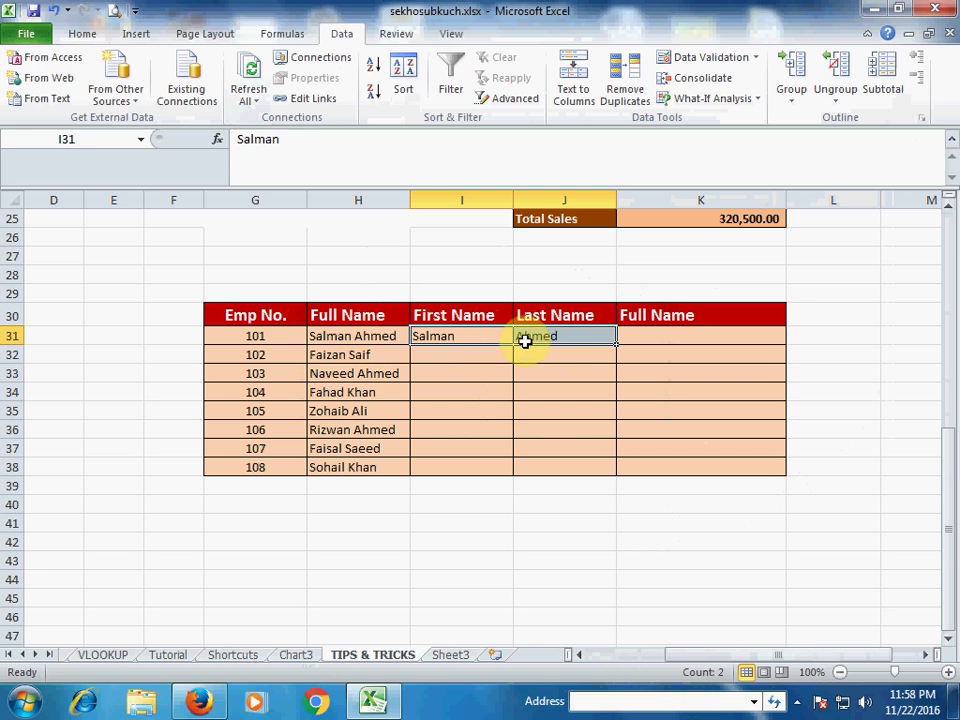
- Split the full names in H31:H38 with Text to Columns, delimited by Space, into destination I31:I38, replacing the existing contents
drag(358, 336, 346, 465)
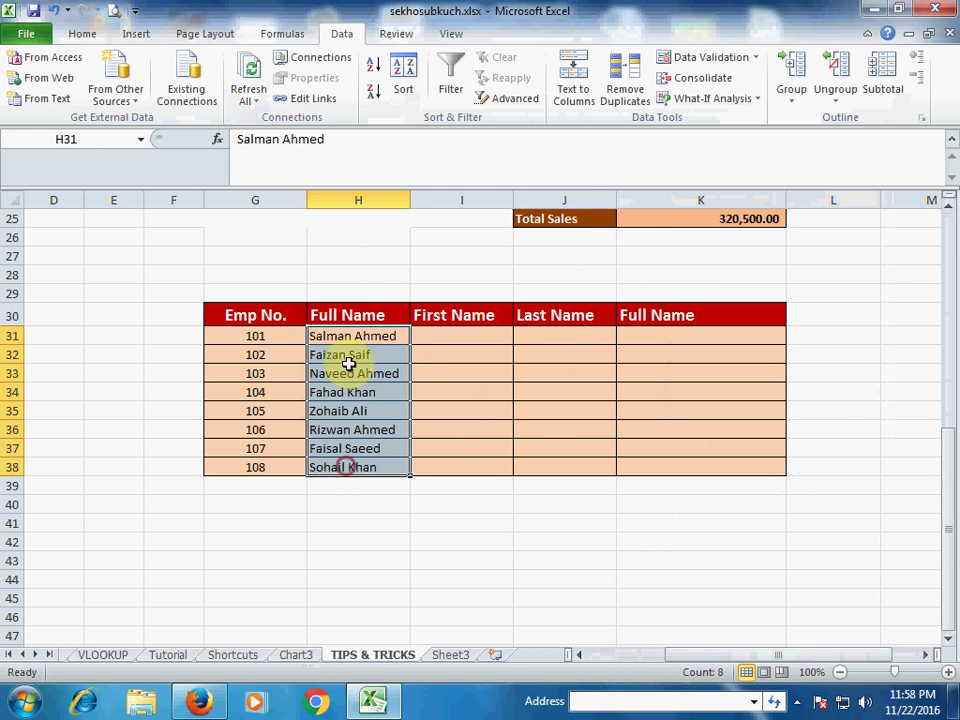
click(580, 92)
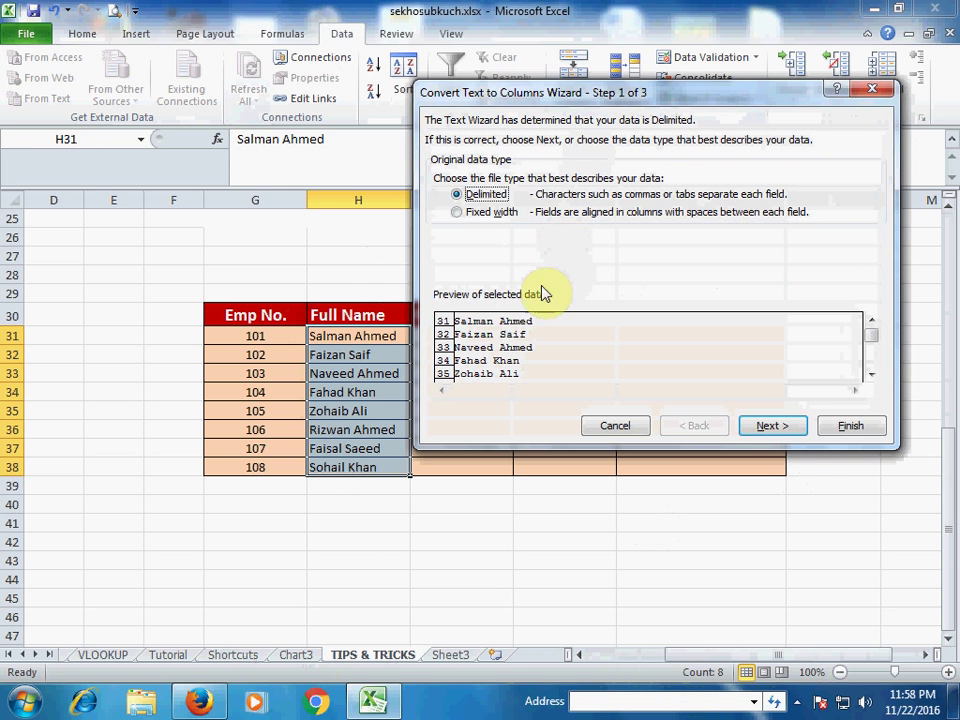
click(775, 425)
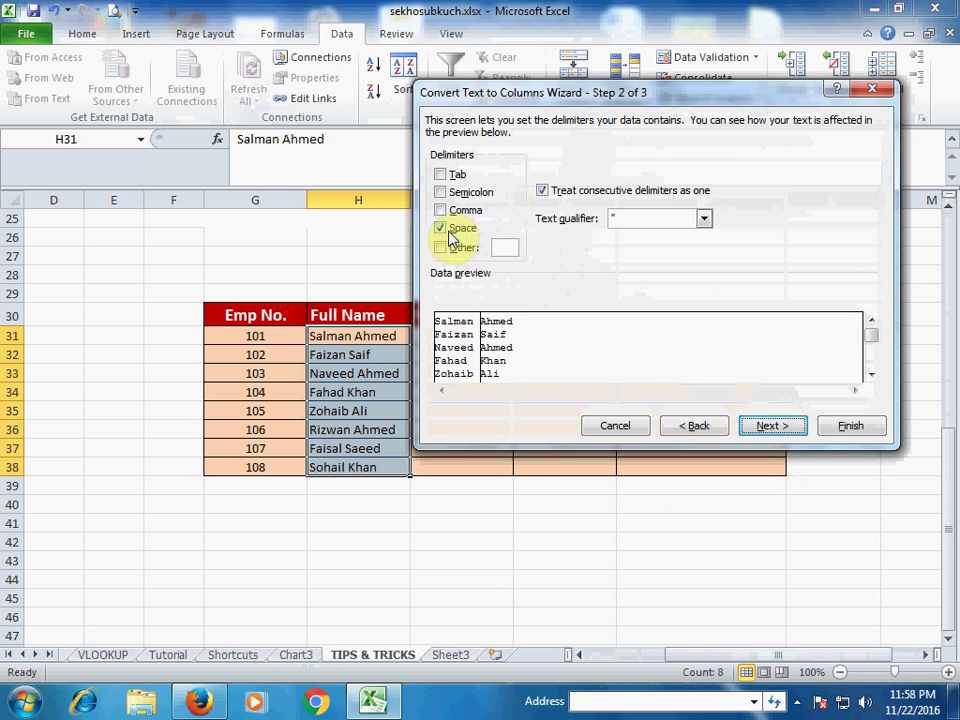
click(775, 425)
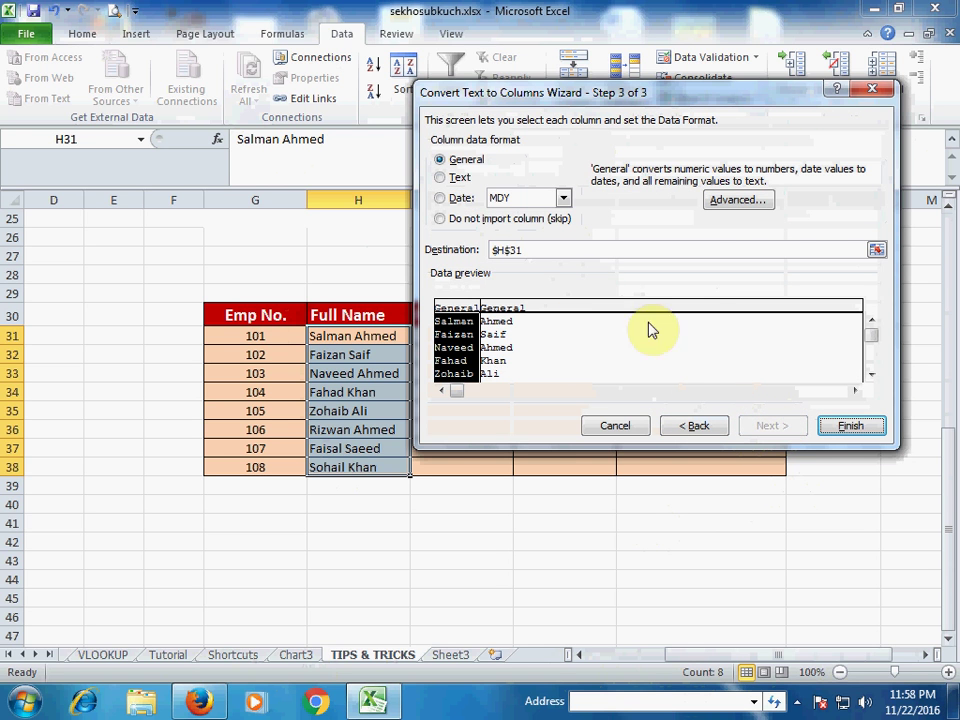
click(876, 249)
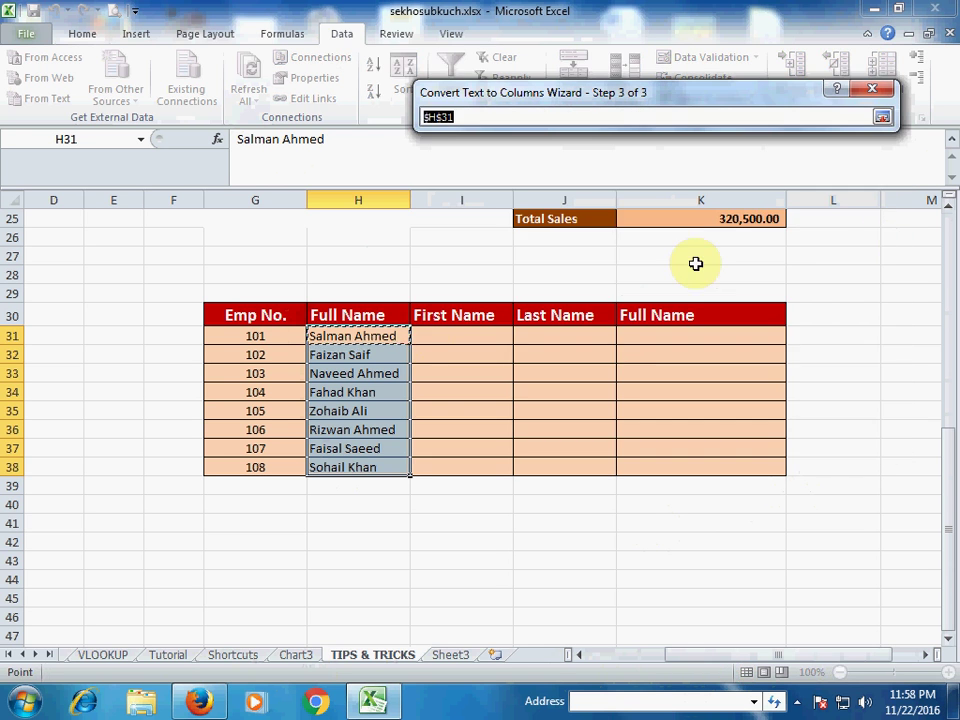
click(451, 337)
drag(500, 326, 486, 467)
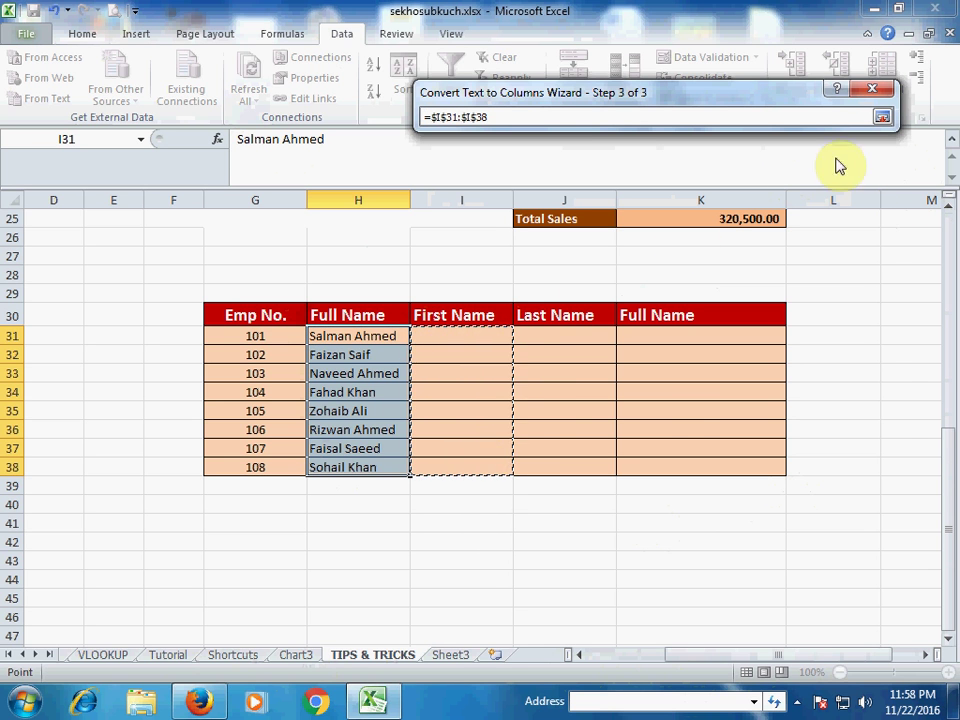
click(882, 117)
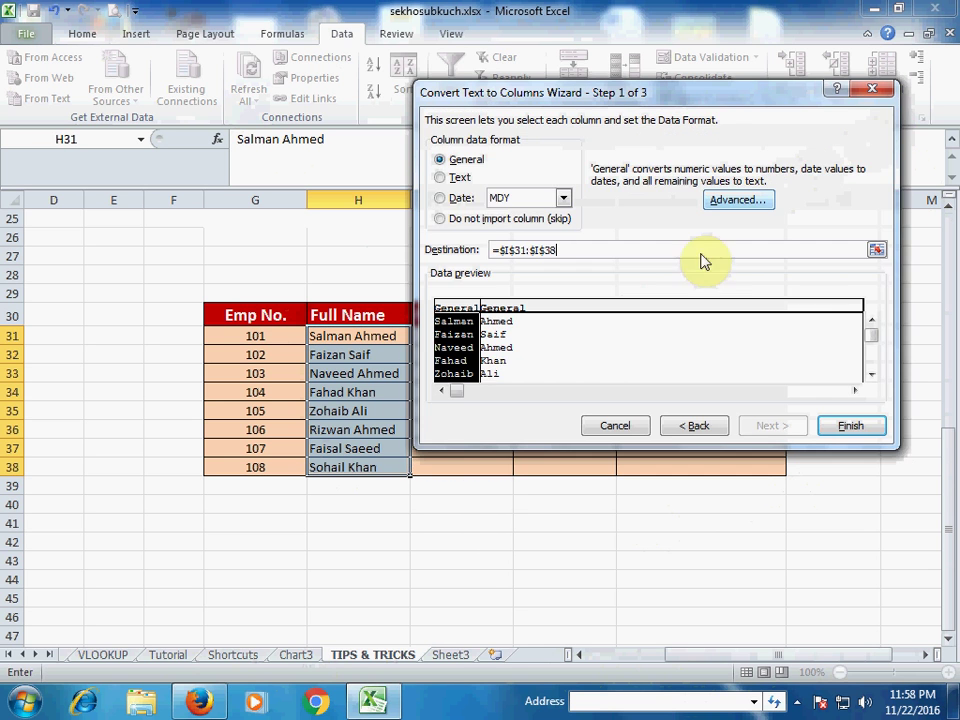
click(846, 426)
click(440, 397)
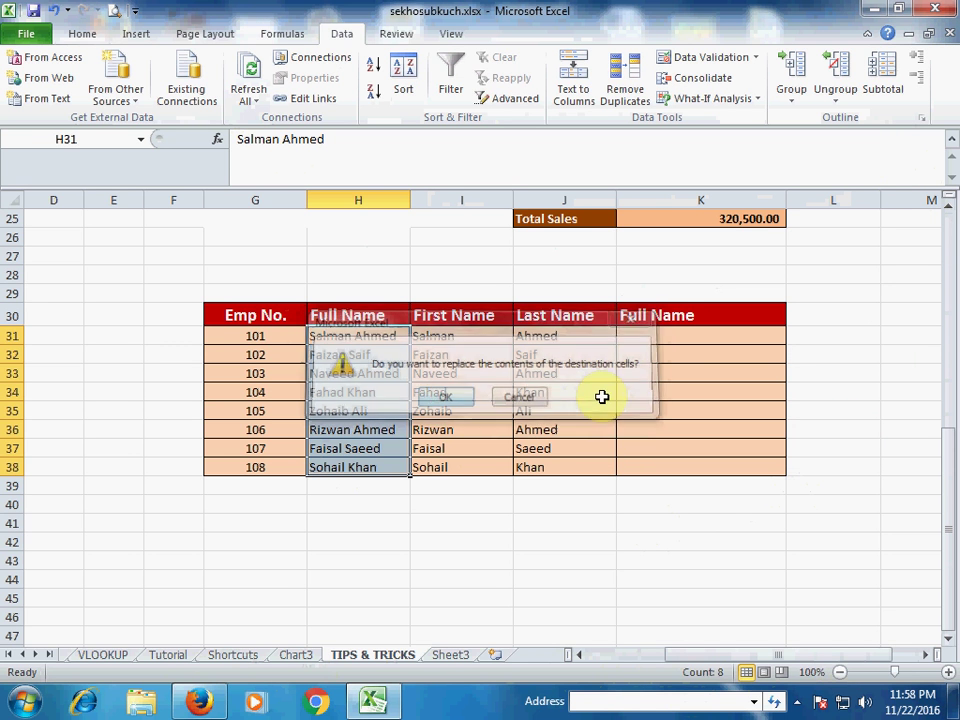
click(474, 376)
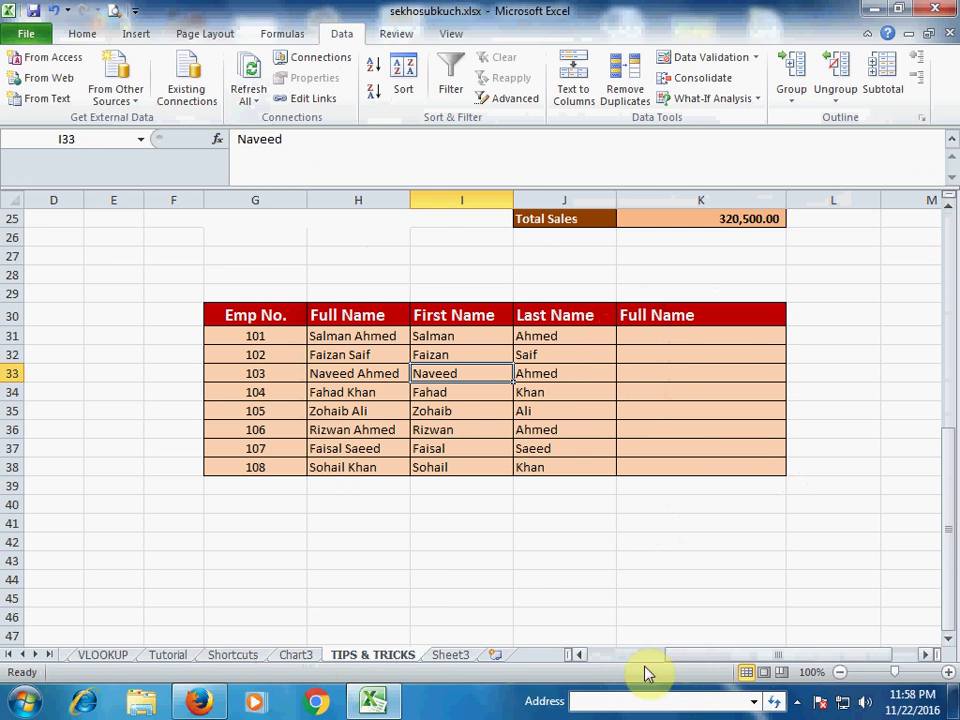
- Join the first and last name of employee 101 in K31 with the formula =I31&J31
drag(712, 658, 590, 650)
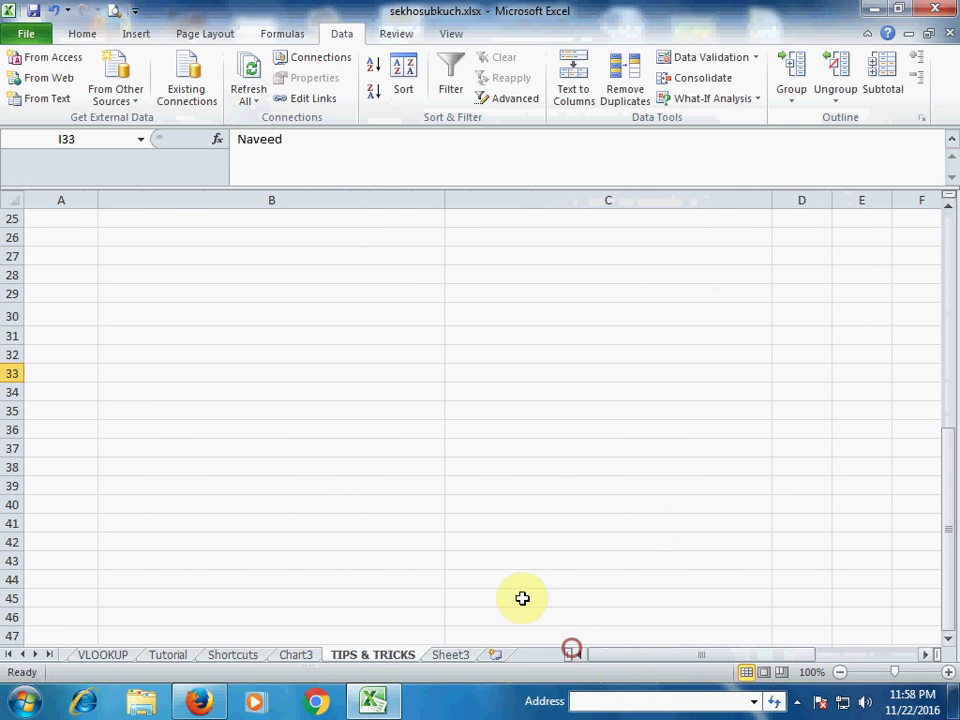
scroll(519, 581, up, 8)
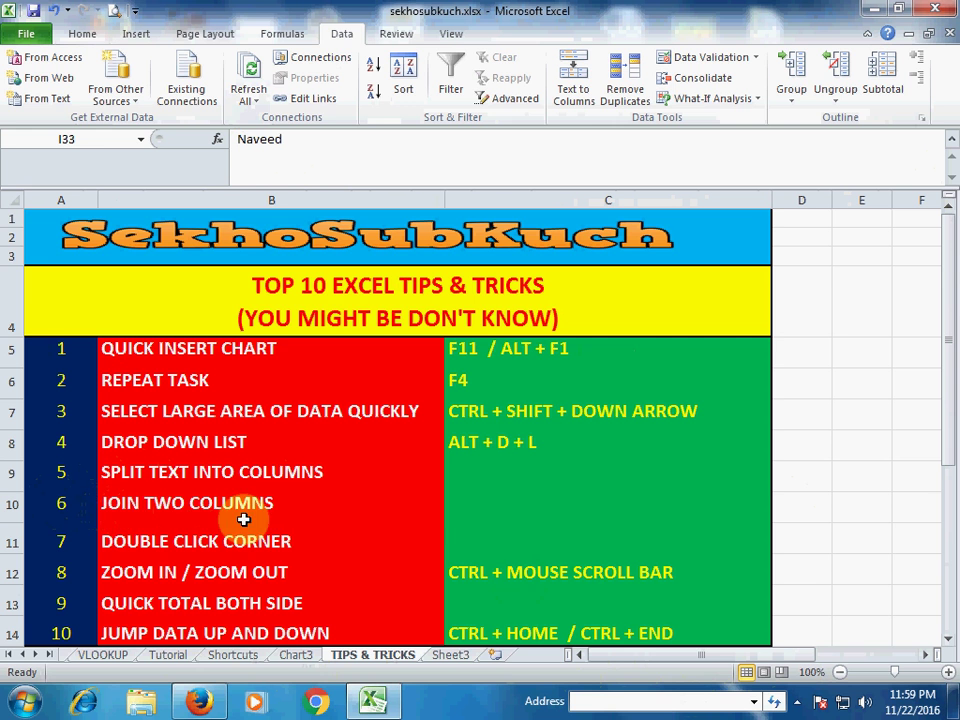
drag(649, 655, 718, 656)
scroll(745, 514, down, 8)
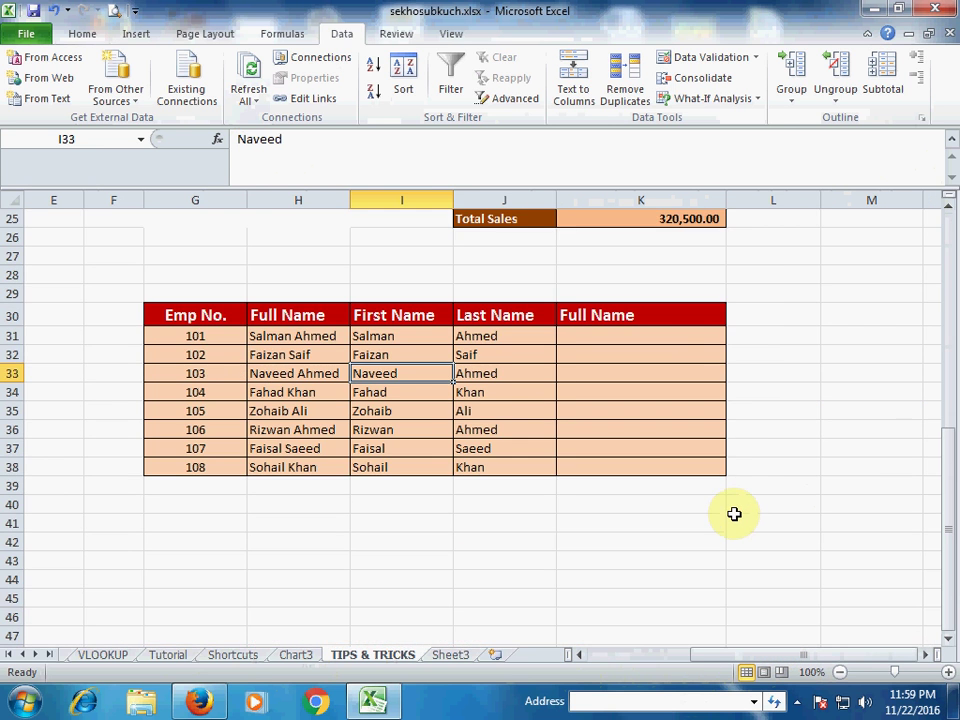
click(407, 335)
click(486, 336)
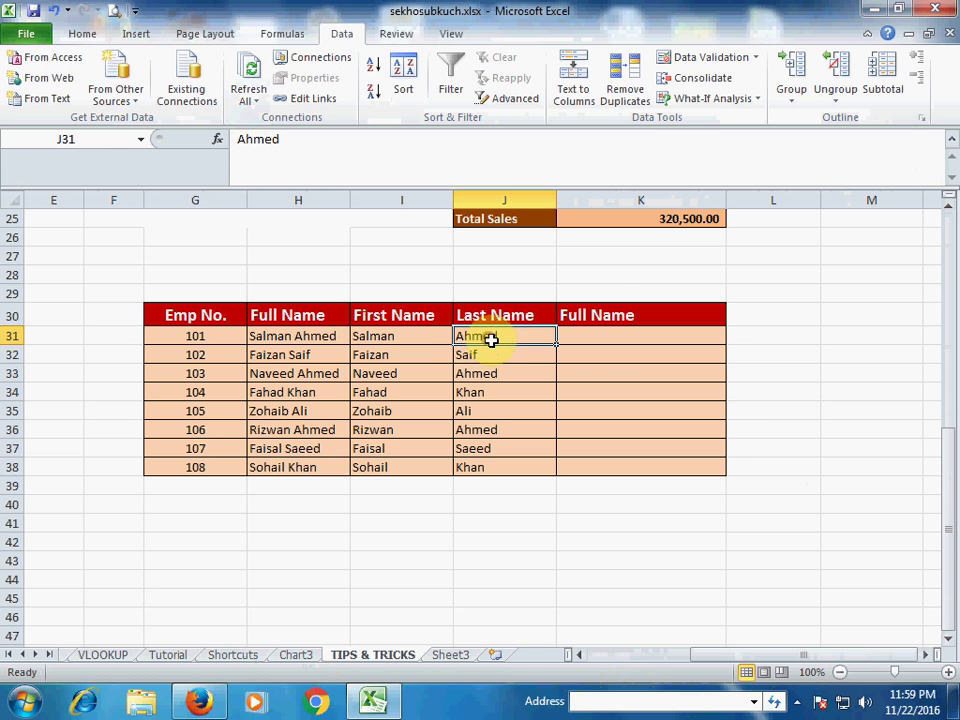
click(576, 340)
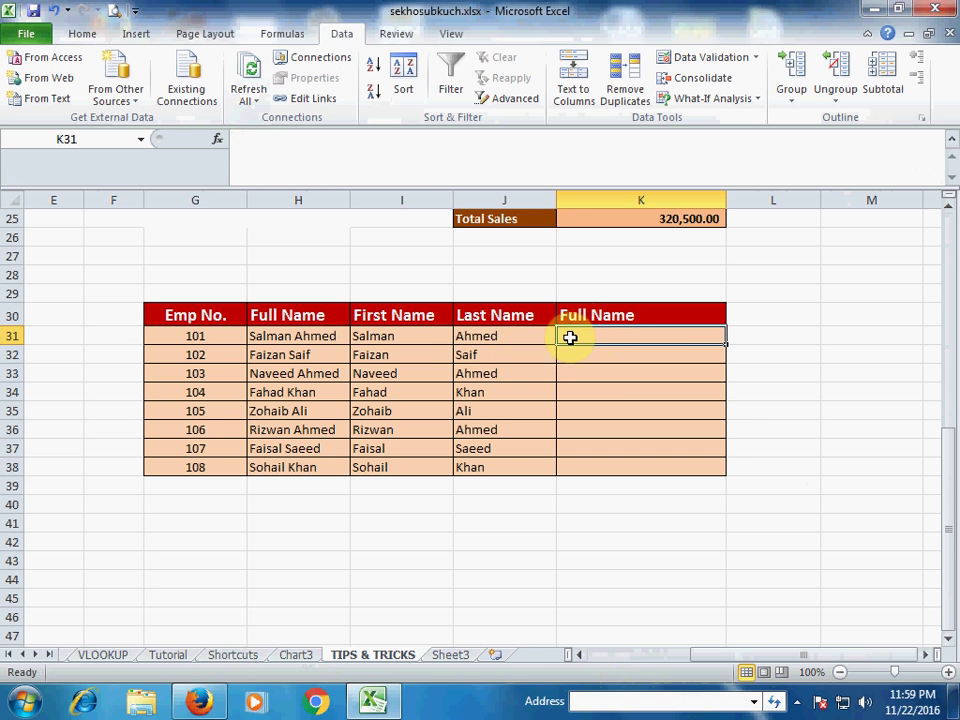
text(=)
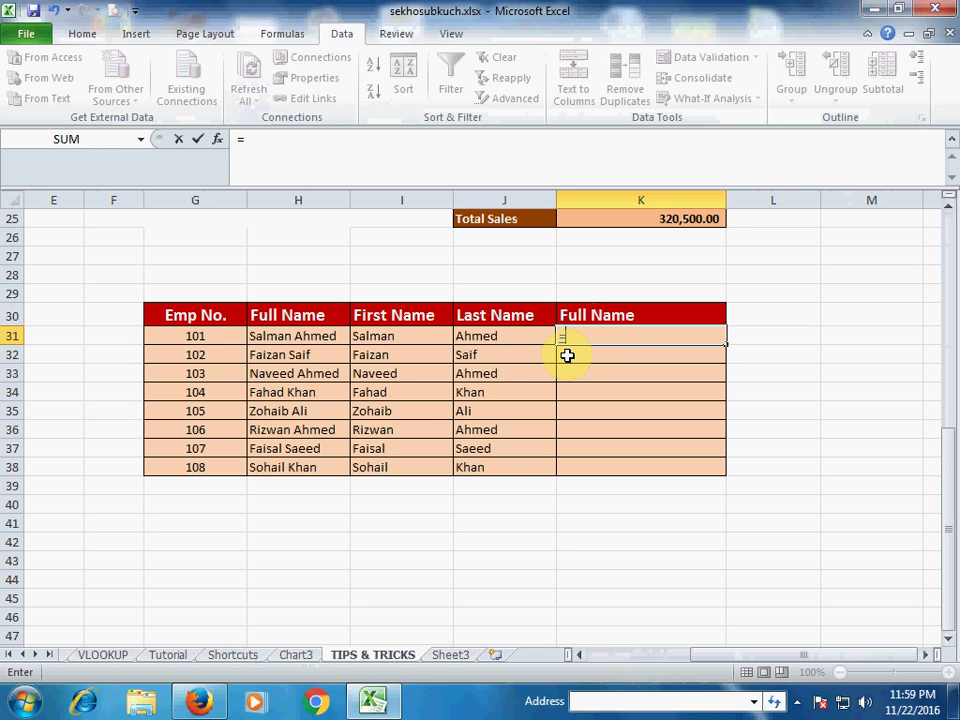
click(415, 338)
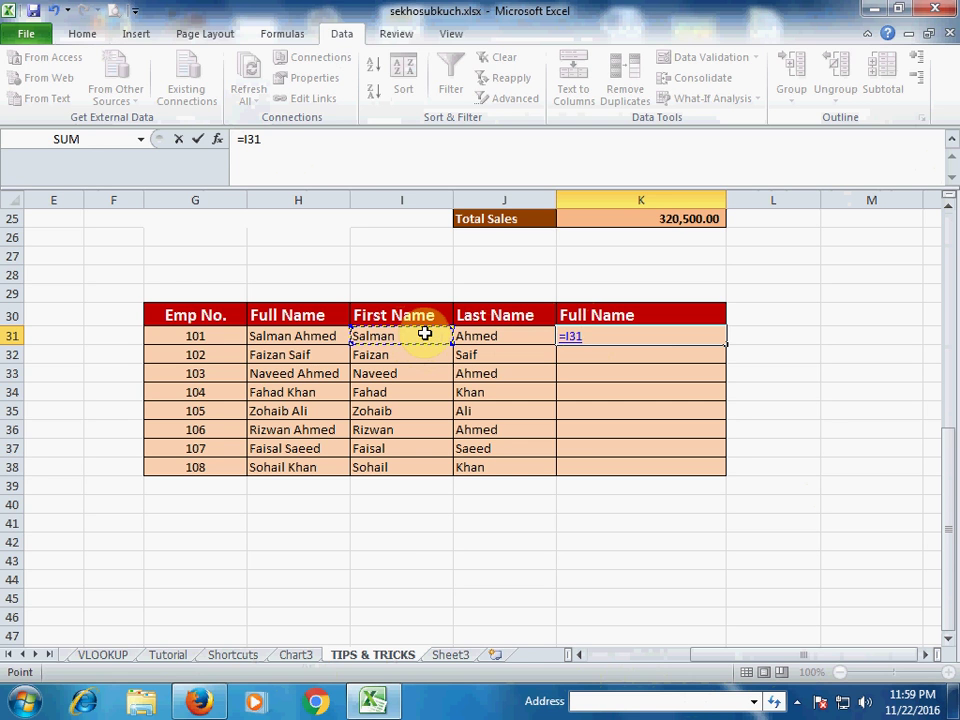
click(502, 338)
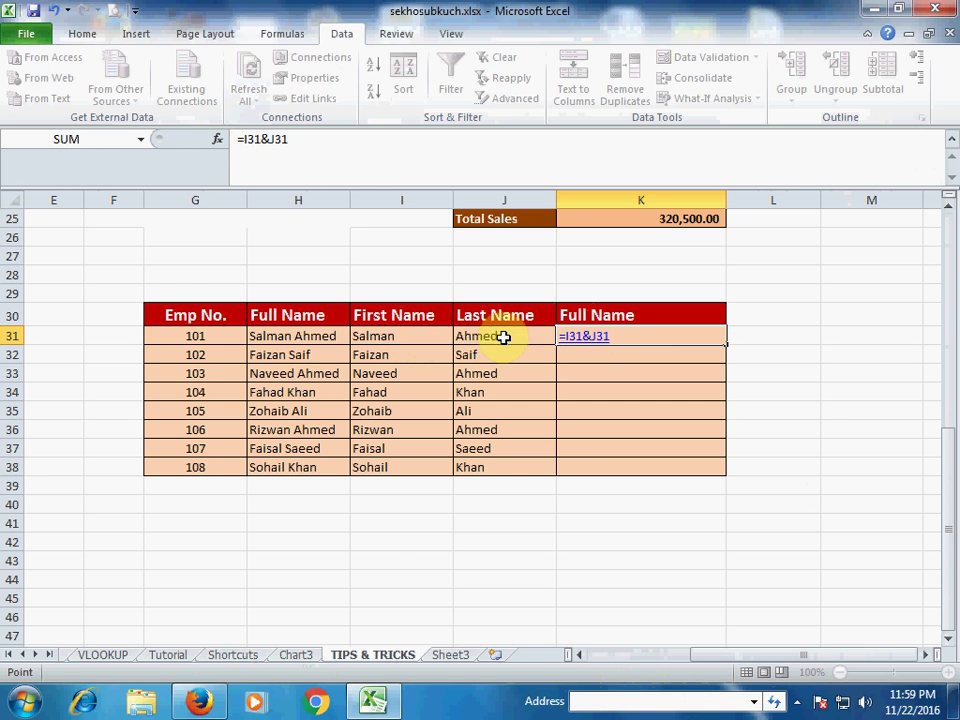
key(Return)
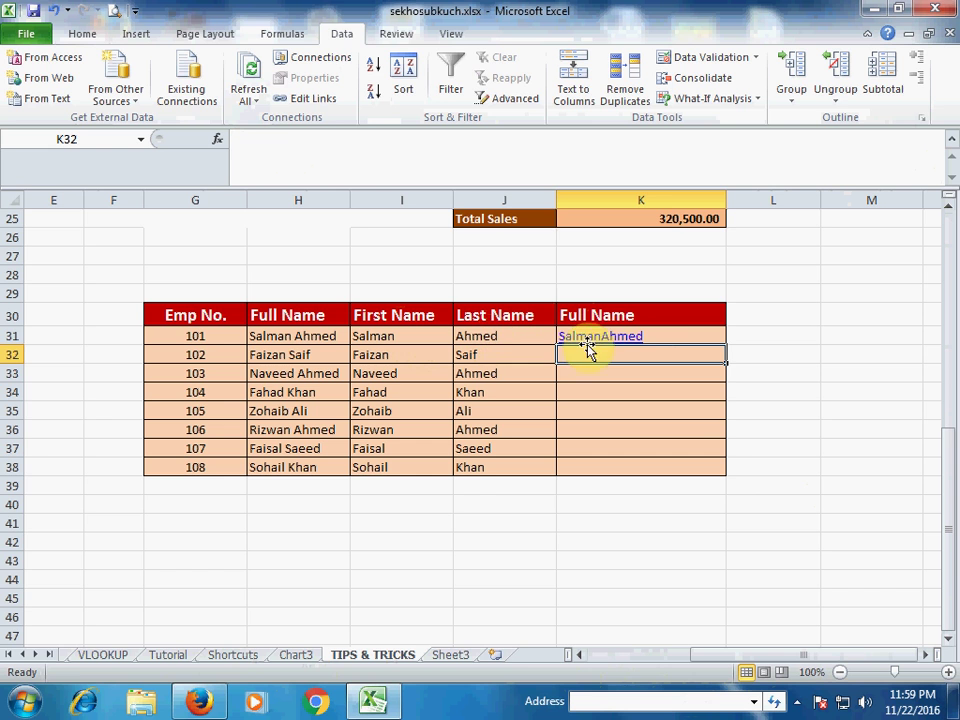
- Add a space between the joined names by changing the K31 formula to =I31&" "&J31
click(642, 338)
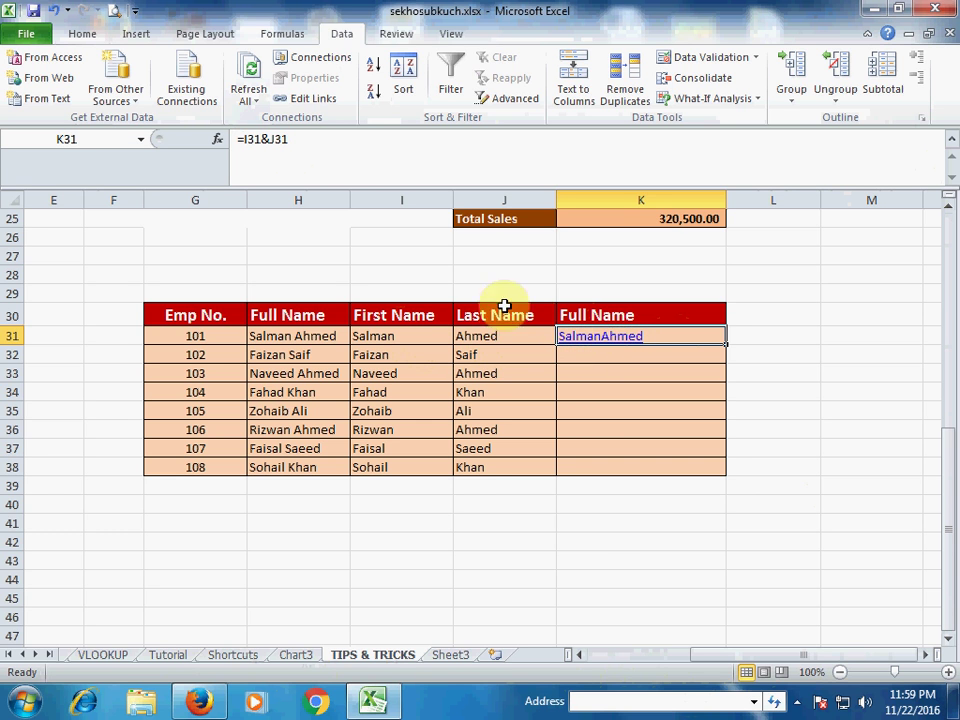
click(259, 139)
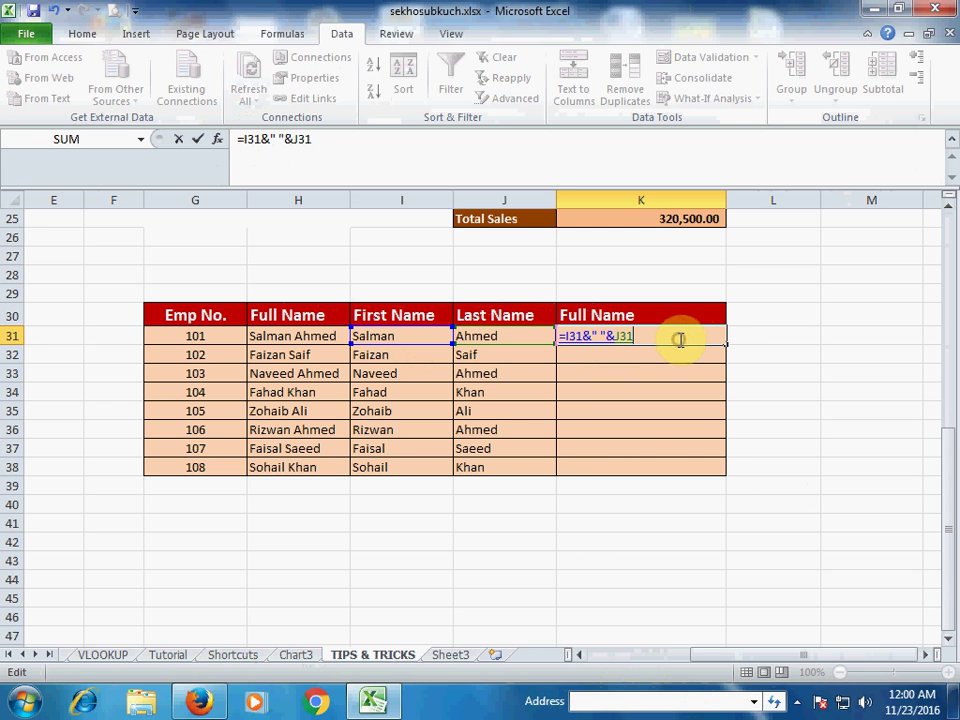
key(Return)
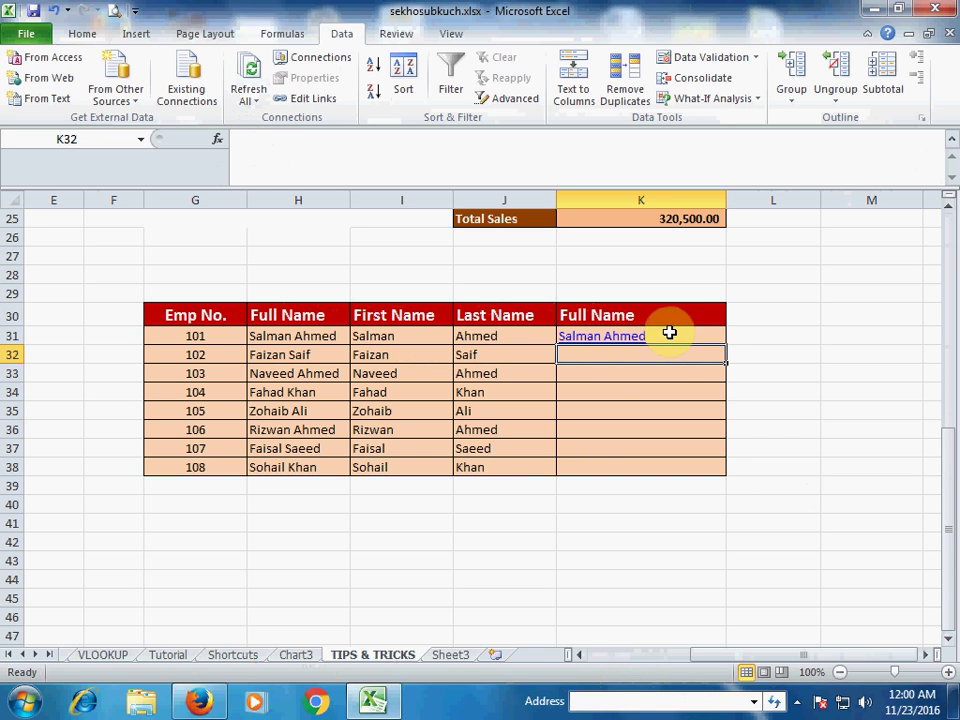
- Fill the joined-name formula from K31 down to K38 in the second Full Name column
click(673, 332)
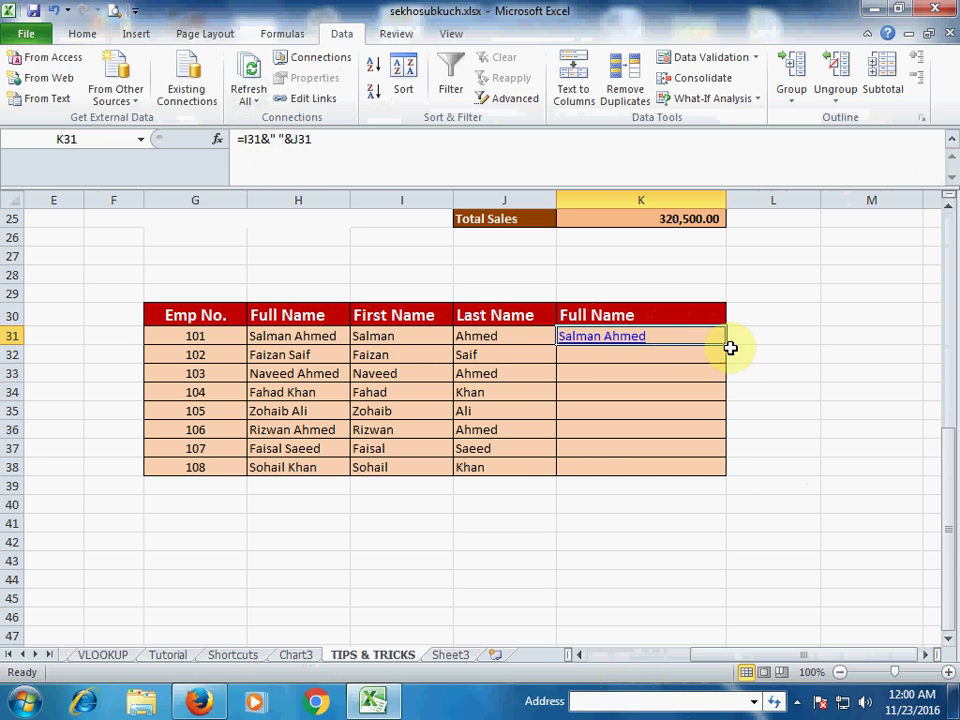
drag(729, 347, 714, 478)
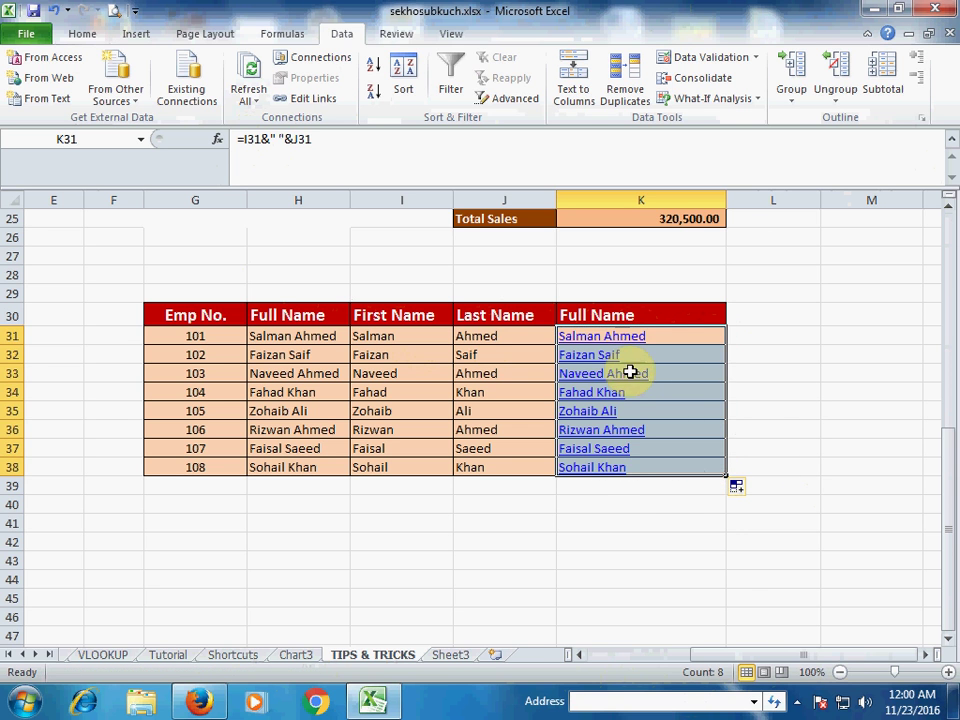
click(748, 411)
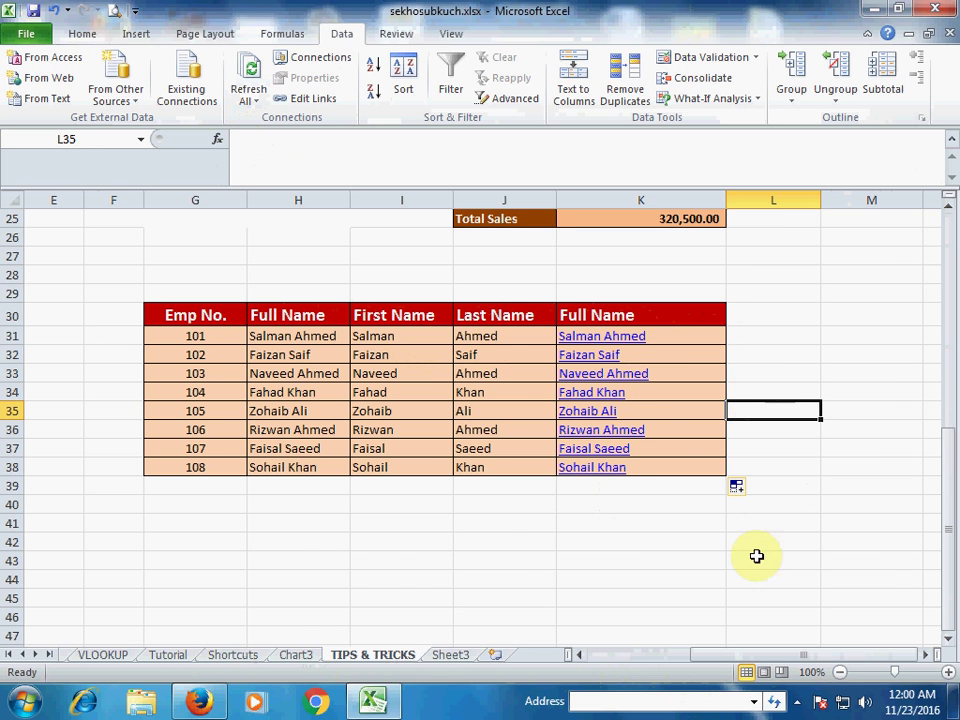
- Total the UK row's January to March figures in K6 with the formula =H6+I6+J6
drag(784, 655, 473, 498)
scroll(473, 498, up, 8)
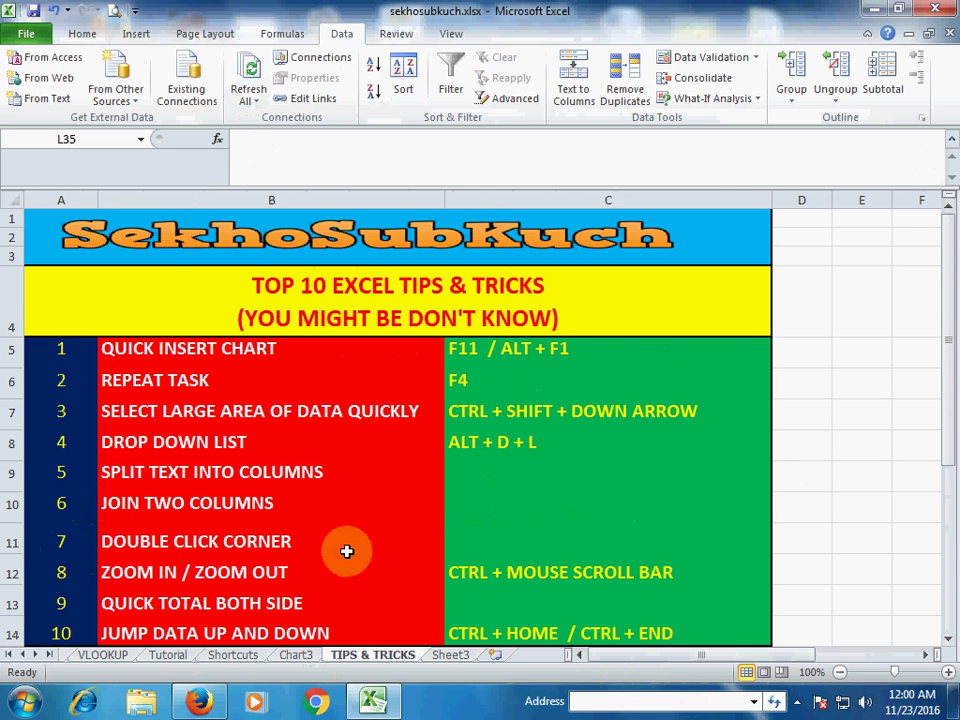
drag(668, 656, 797, 652)
click(615, 391)
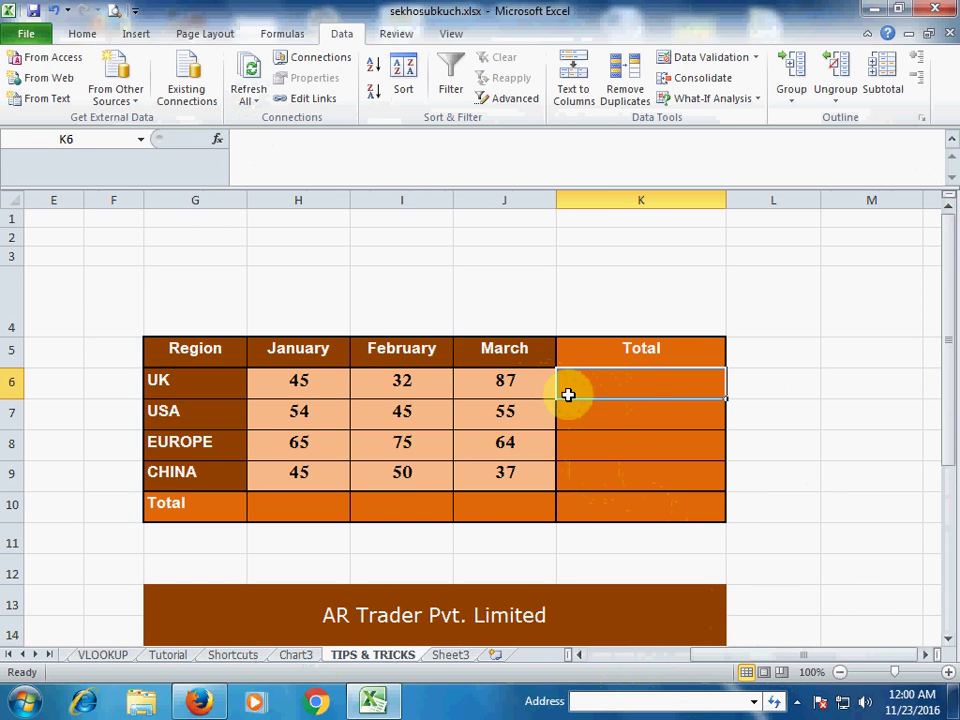
text(=)
key(Left)
key(Left)
key(Left)
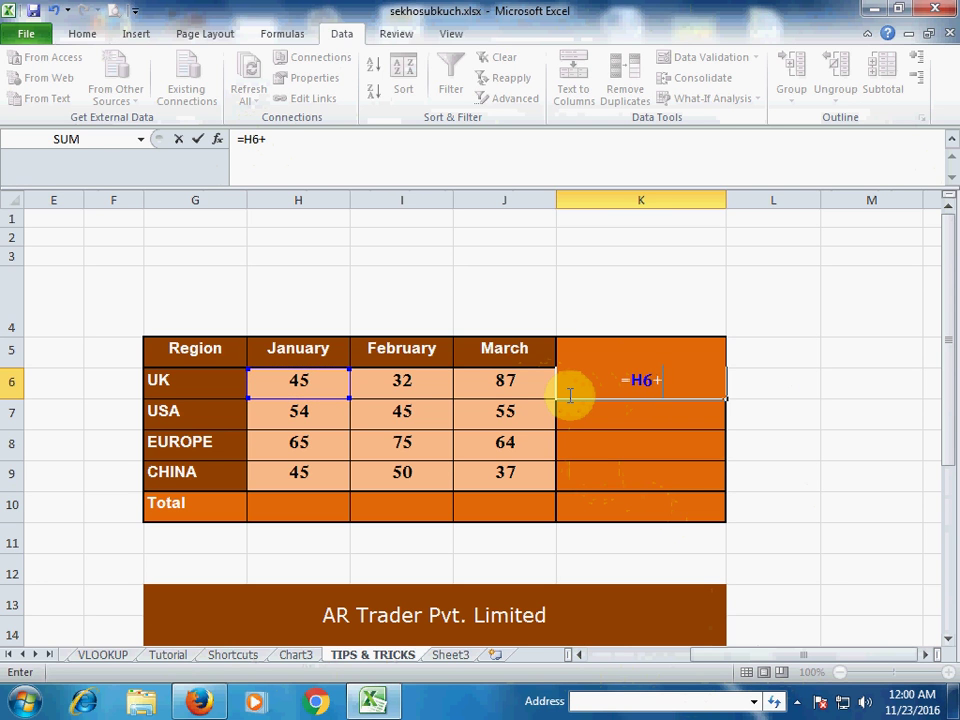
text(+)
key(Left)
key(Left)
key(Left)
key(Right)
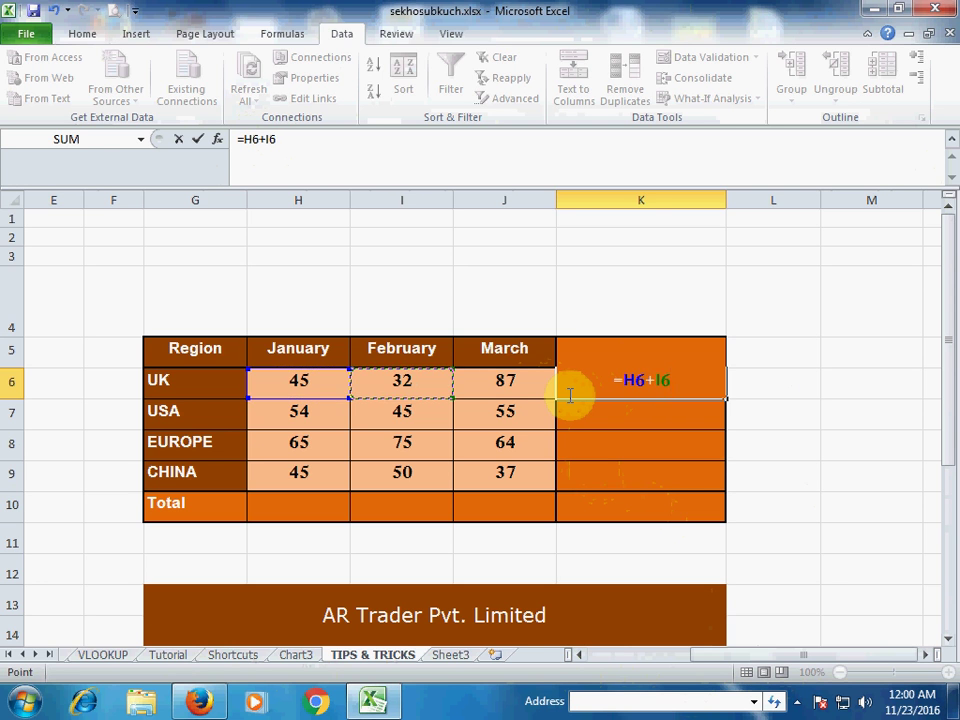
text(+)
key(Left)
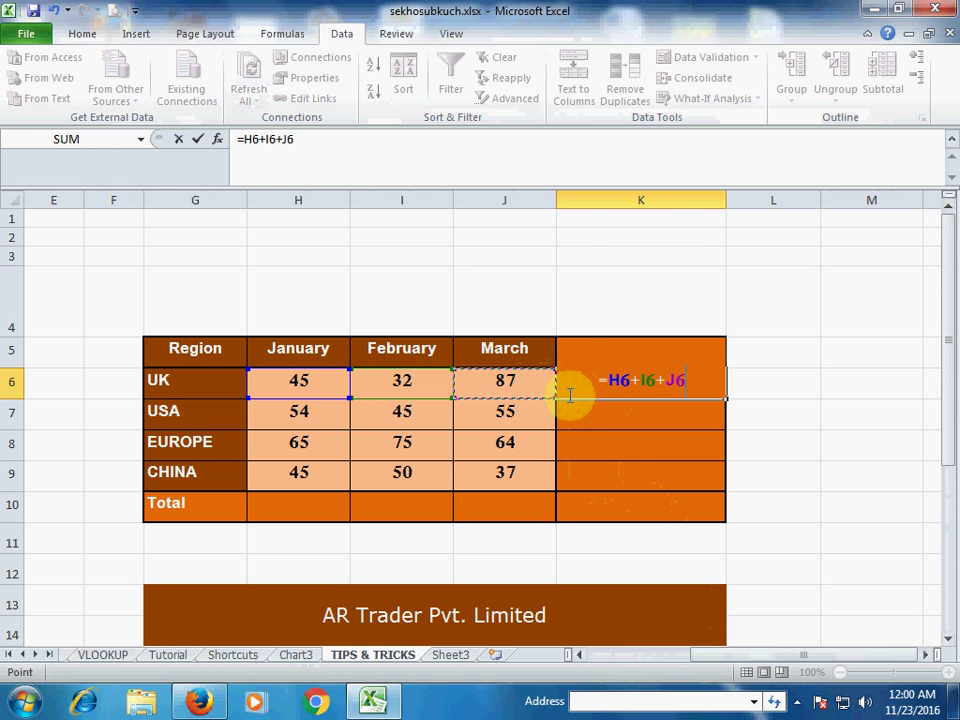
key(Return)
- Fill the row total formula from K6 down through K10 in the Total column
click(674, 373)
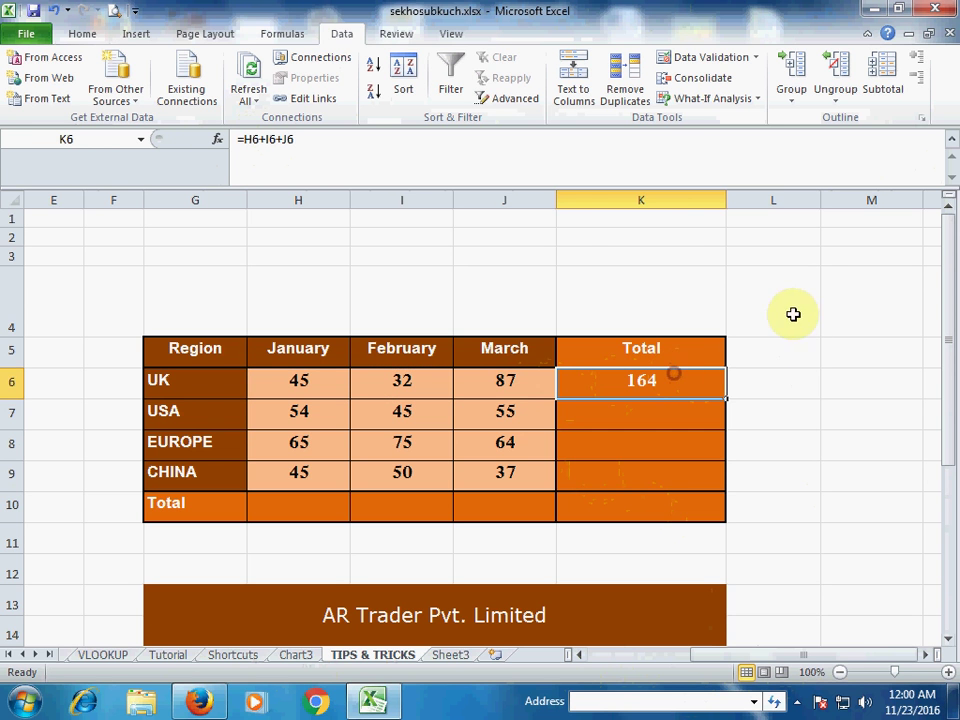
double_click(726, 399)
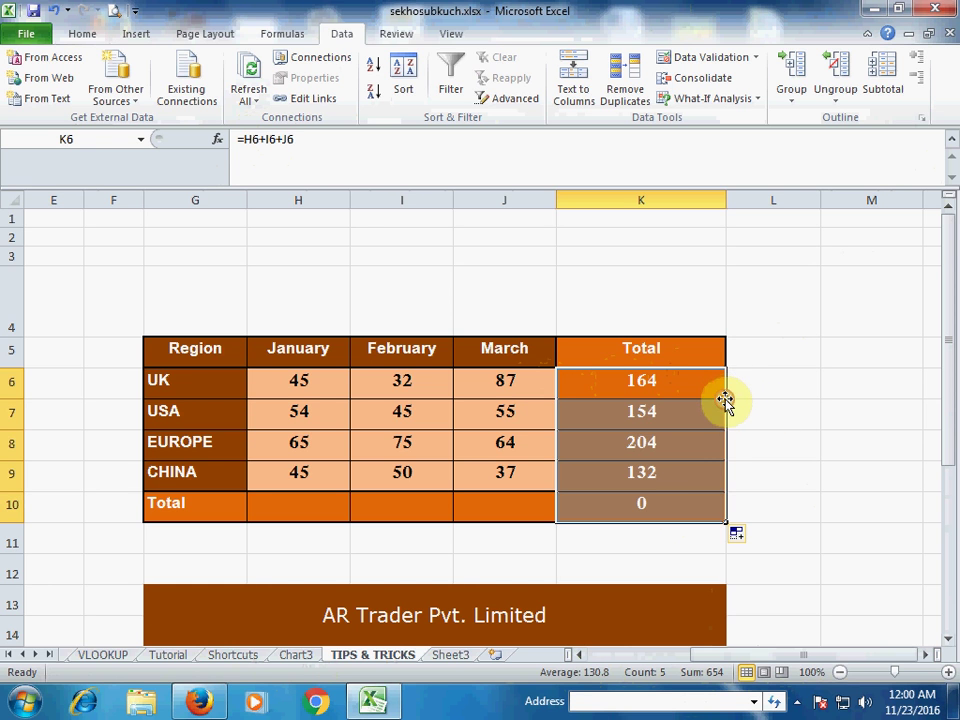
click(656, 505)
- Clear the Amount cells K17:K21 in the Sales Report table
scroll(707, 476, down, 4)
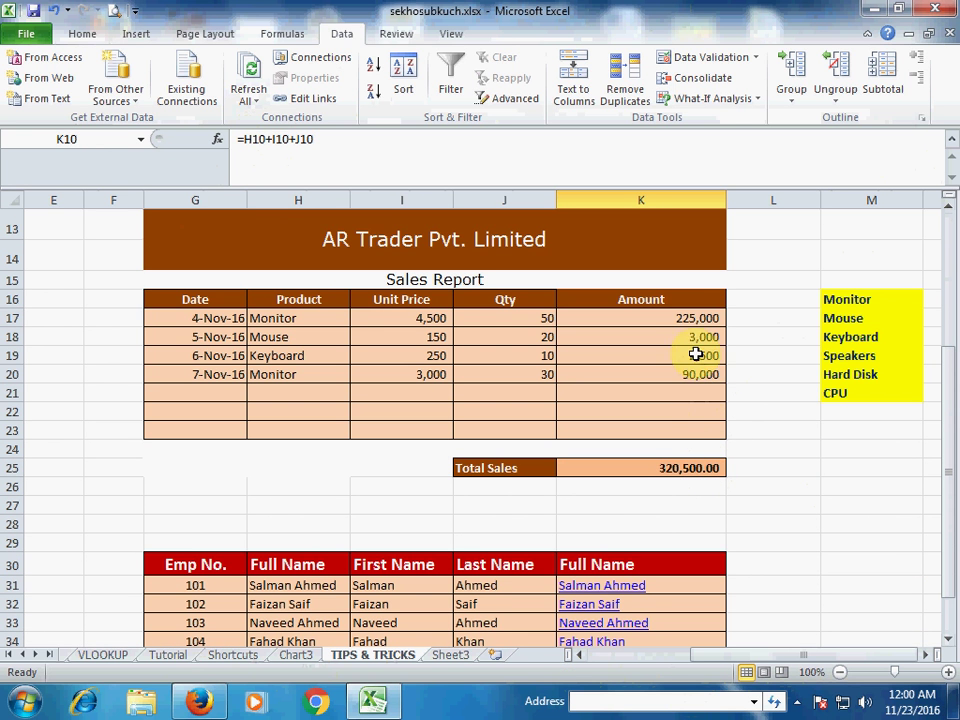
drag(692, 317, 689, 393)
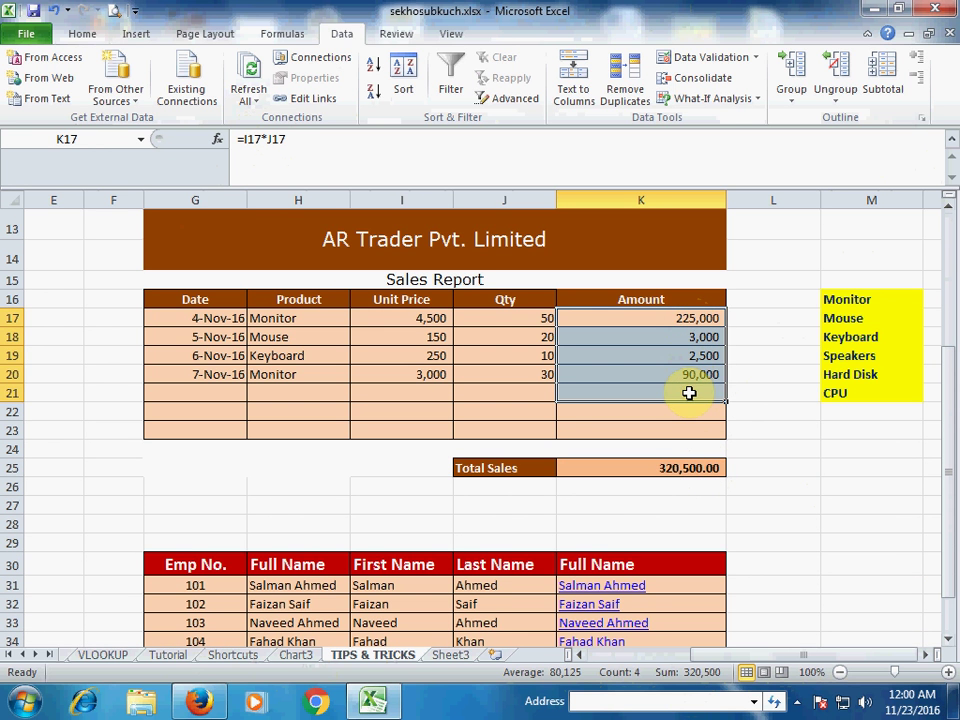
key(Delete)
- Calculate the first Monitor sale's amount in K17 with the formula =I17*J17
click(690, 321)
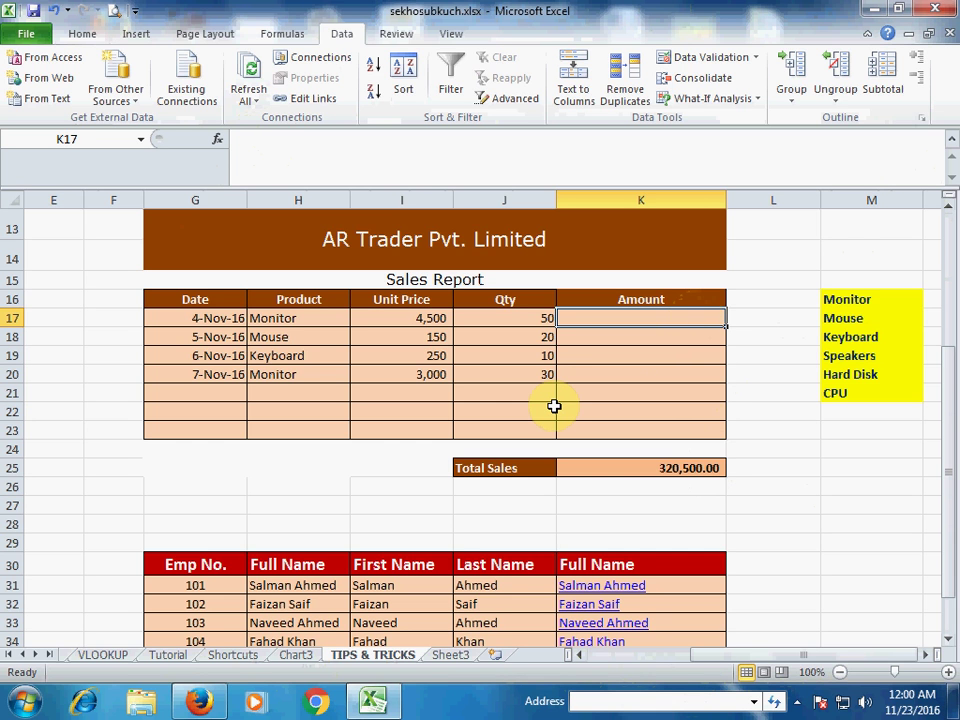
text(=)
key(Left)
key(Left)
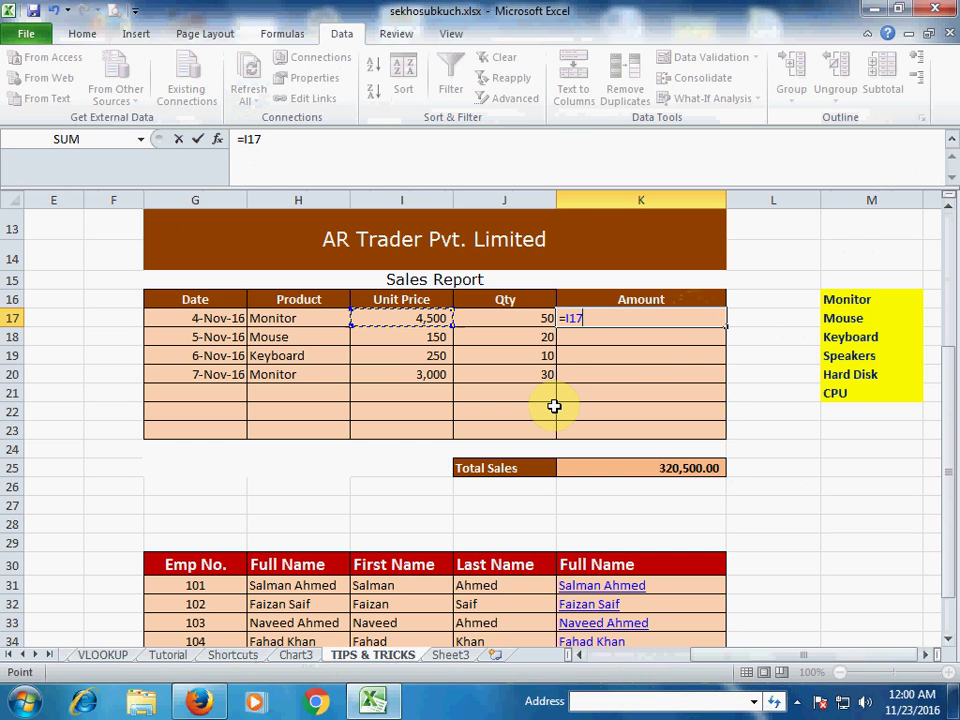
text(*)
key(Left)
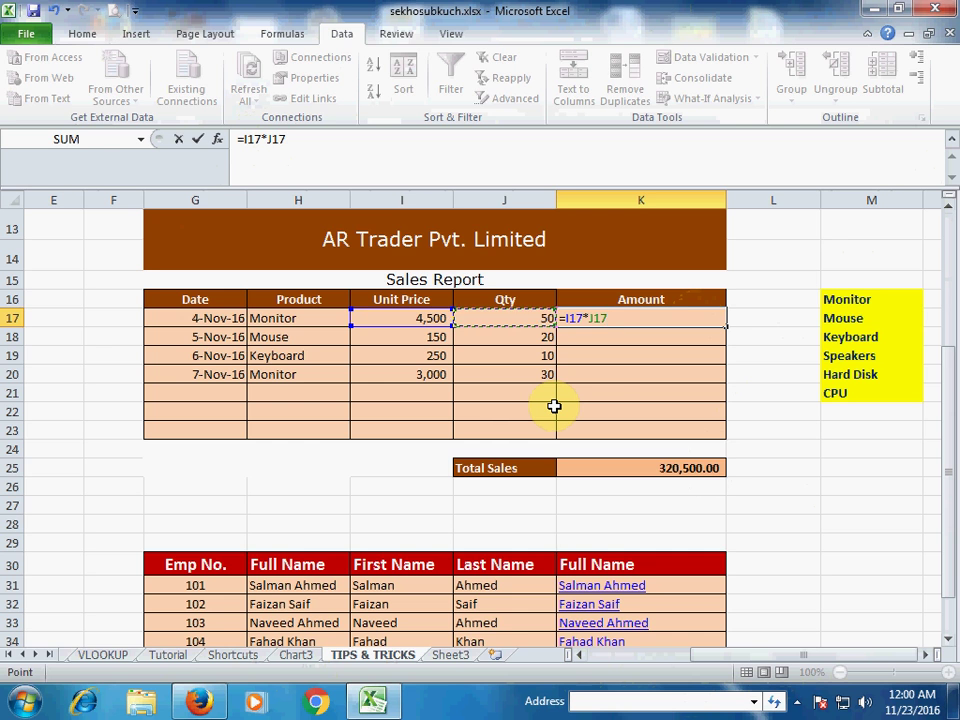
key(Return)
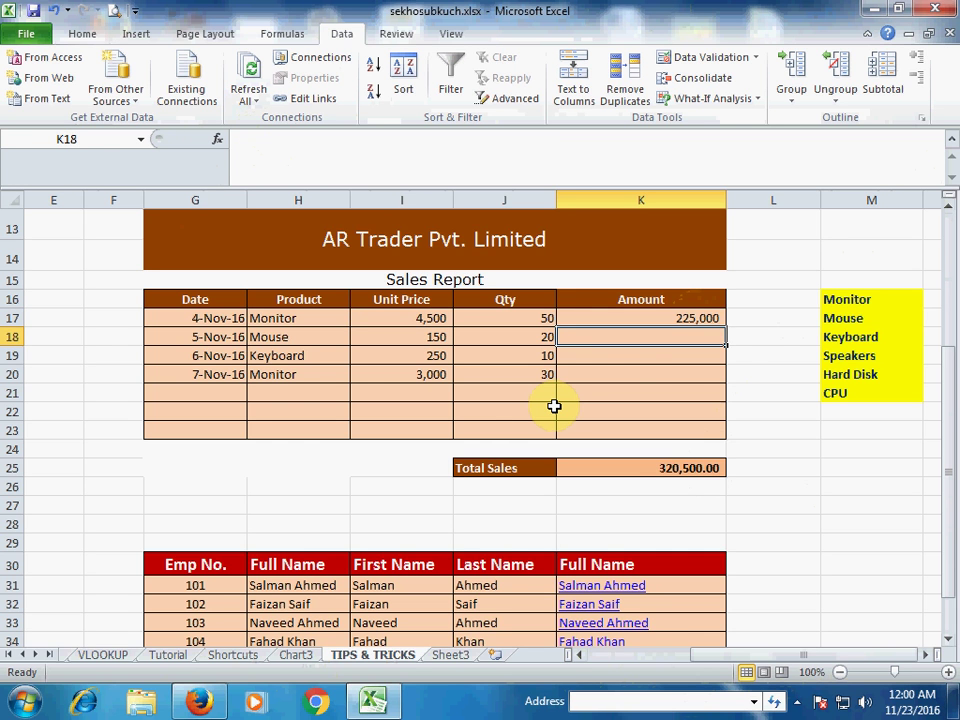
- Fill the amount formula from K17 down to K20 in the Sales Report
click(716, 318)
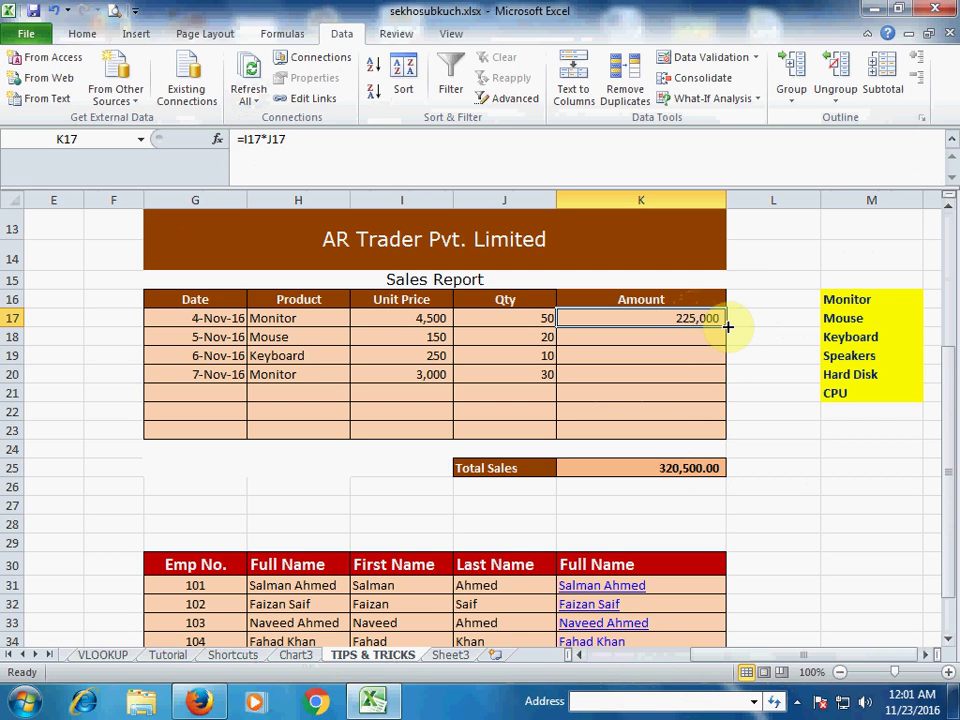
double_click(728, 326)
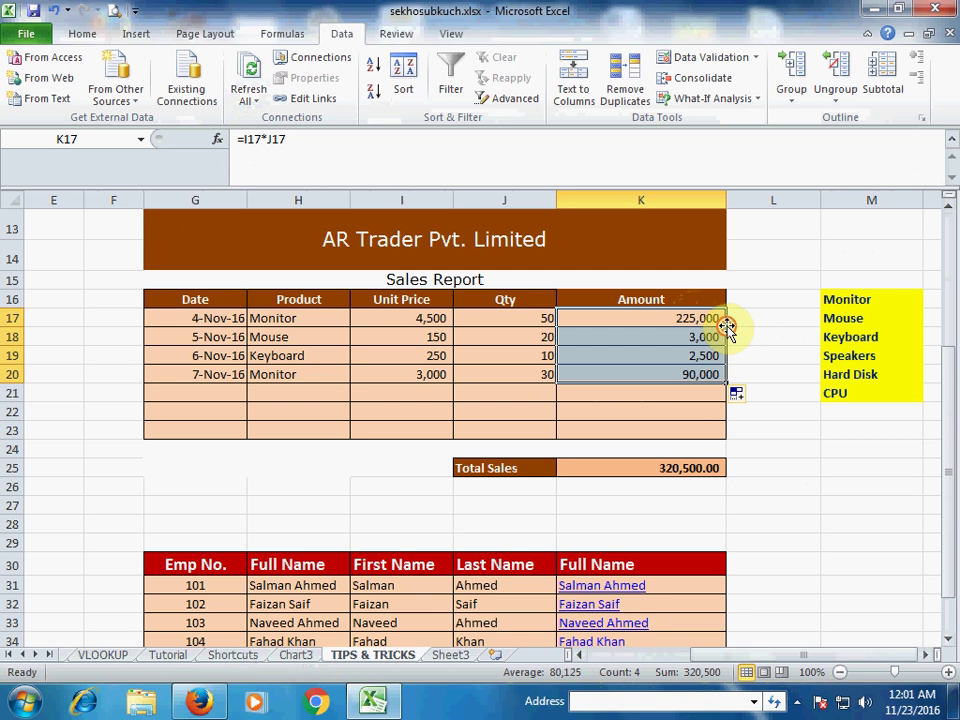
click(671, 399)
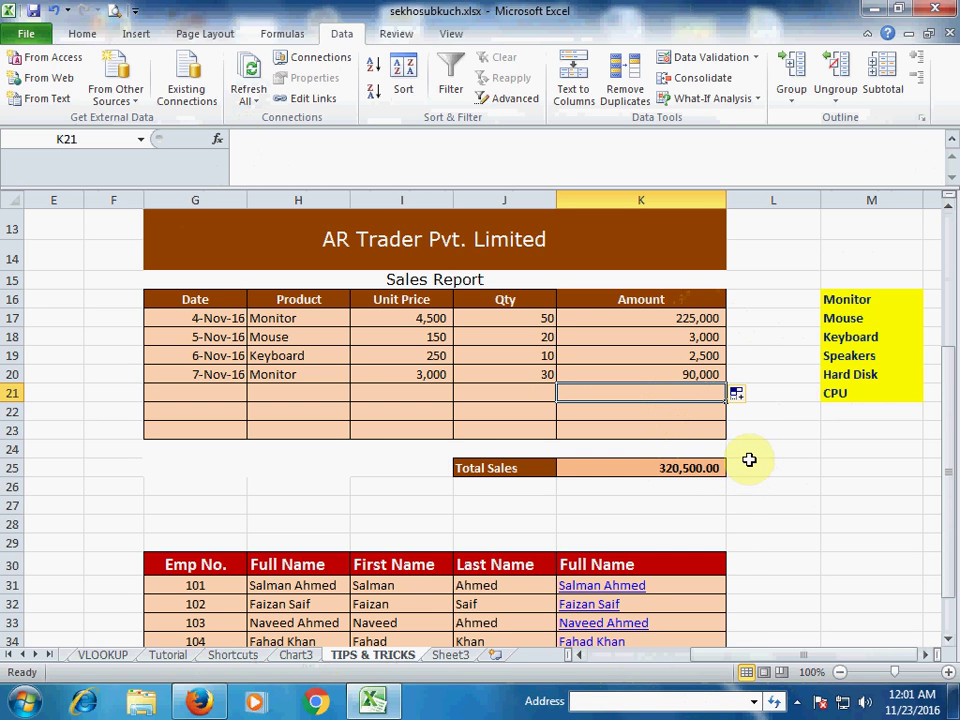
click(712, 321)
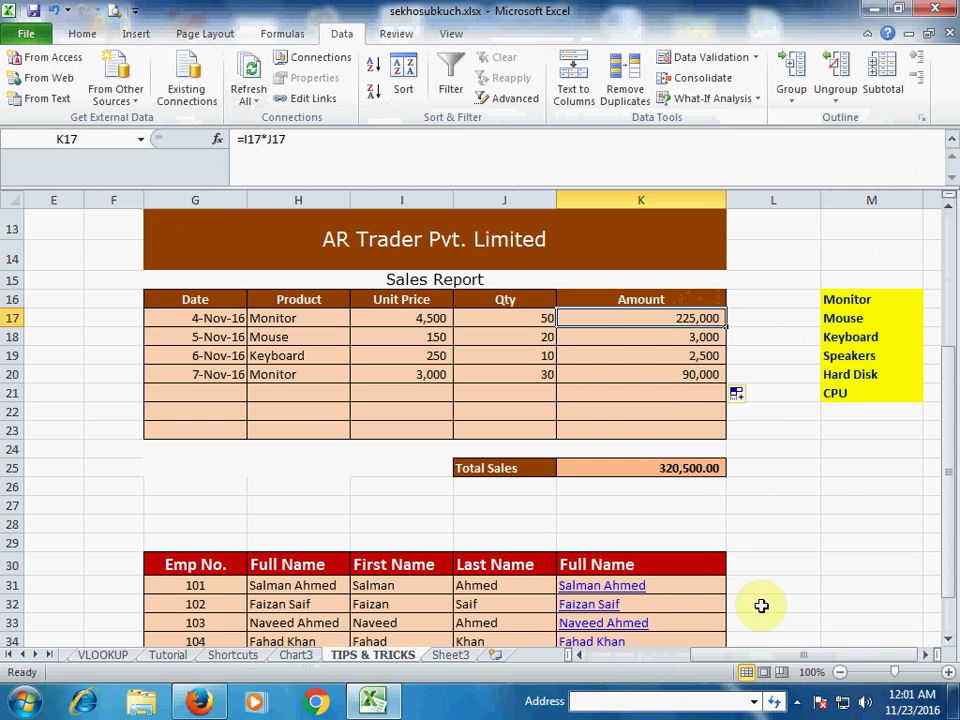
- Zoom the tips list in to 205% and back out to 55%
drag(688, 652, 600, 653)
scroll(465, 525, up, 3)
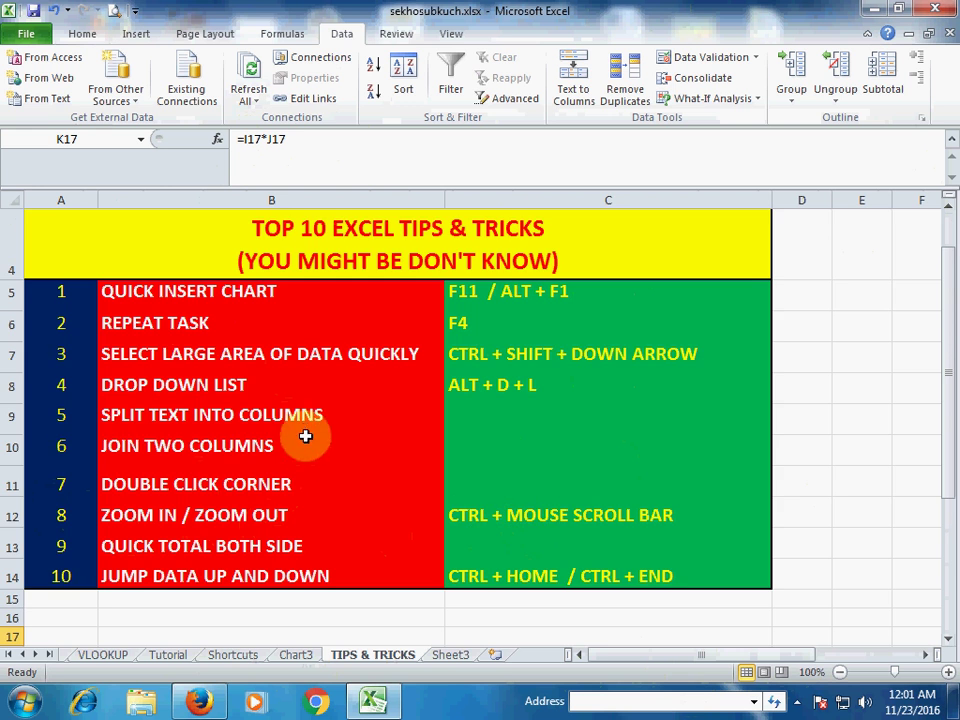
ctrl+scroll(306, 430, up, 3)
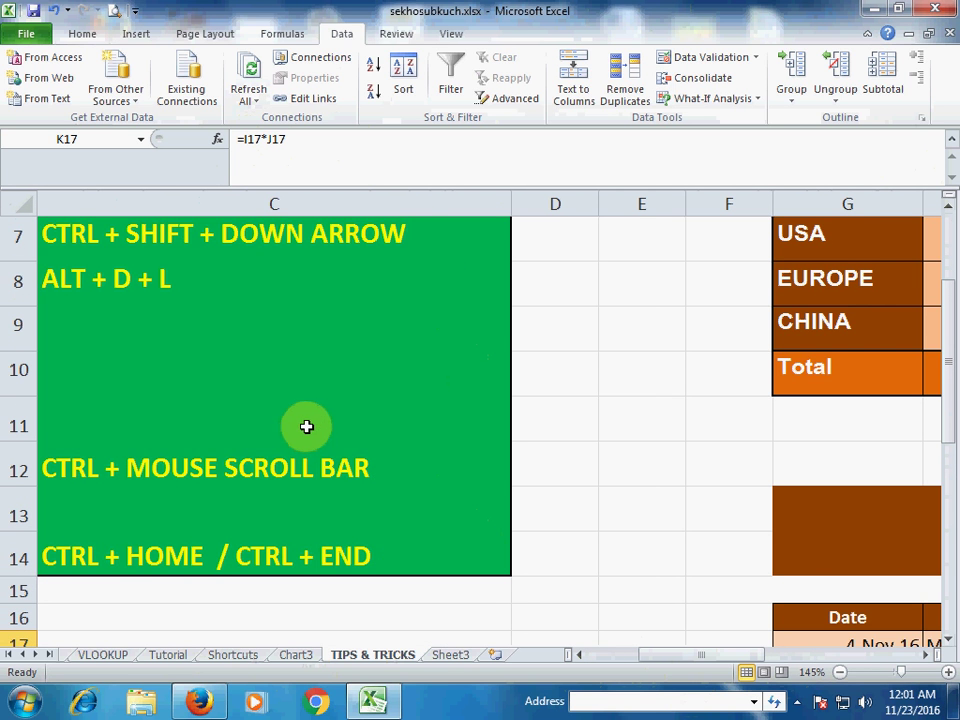
ctrl+scroll(259, 374, up, 2)
ctrl+scroll(259, 374, up, 2)
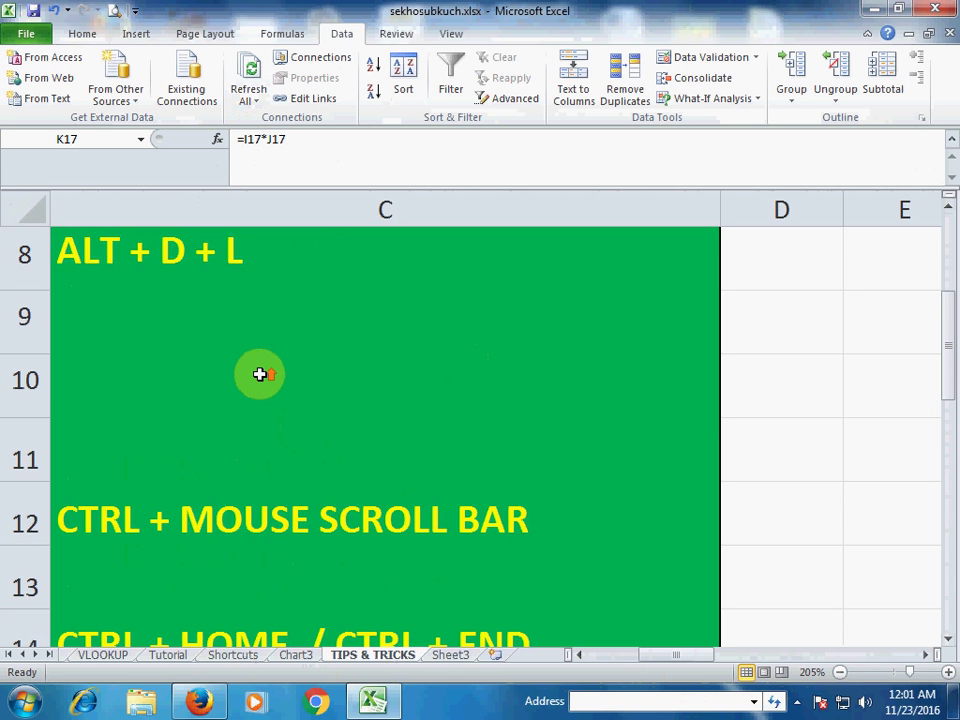
ctrl+scroll(259, 374, down, 4)
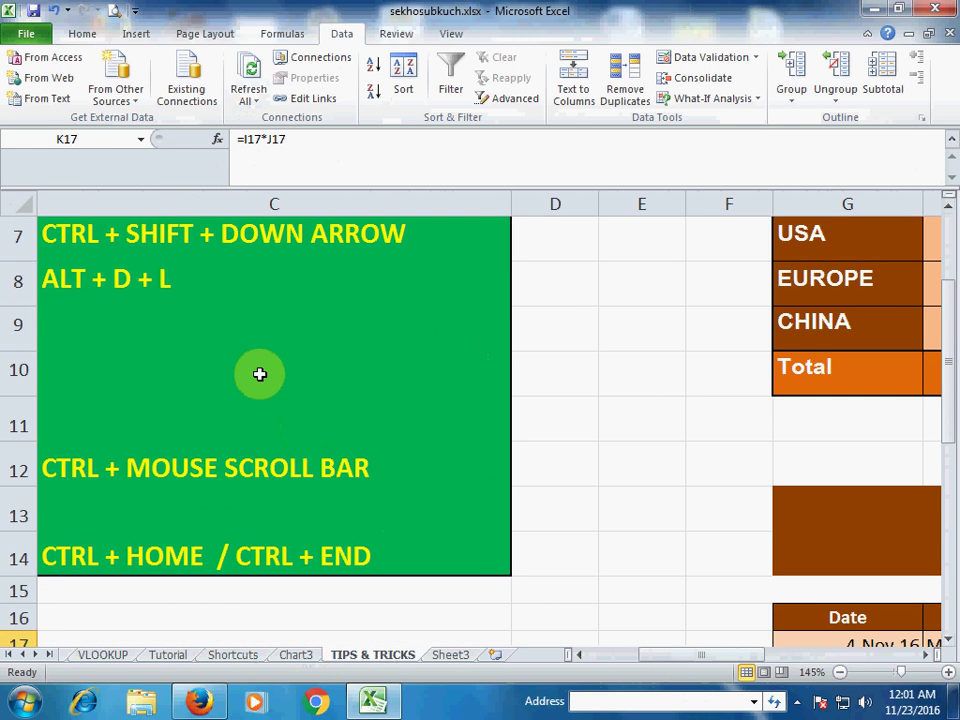
scroll(259, 374, down, 6)
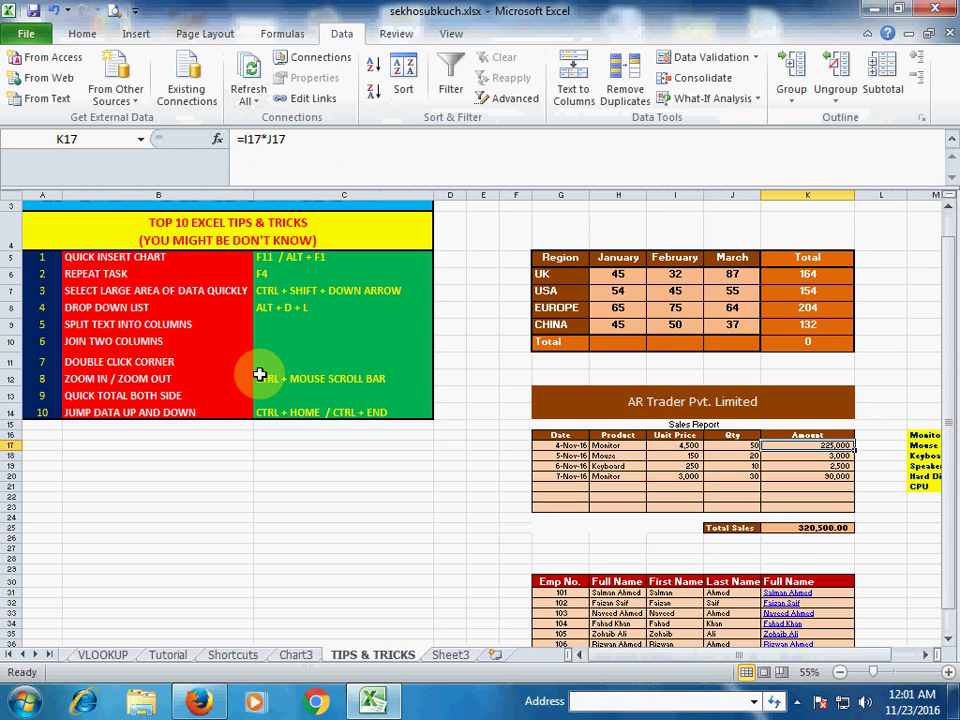
- Zoom in and out repeatedly across the tips list and Sales Report, between 70% and 145%, finishing at 130%
ctrl+scroll(259, 374, up, 1)
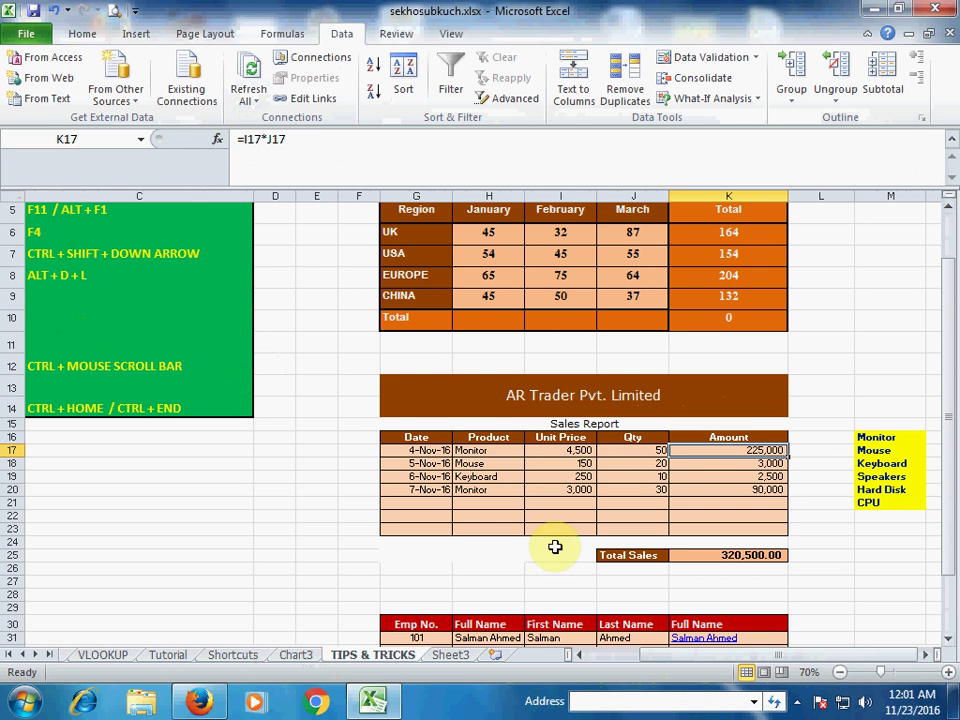
drag(690, 658, 504, 572)
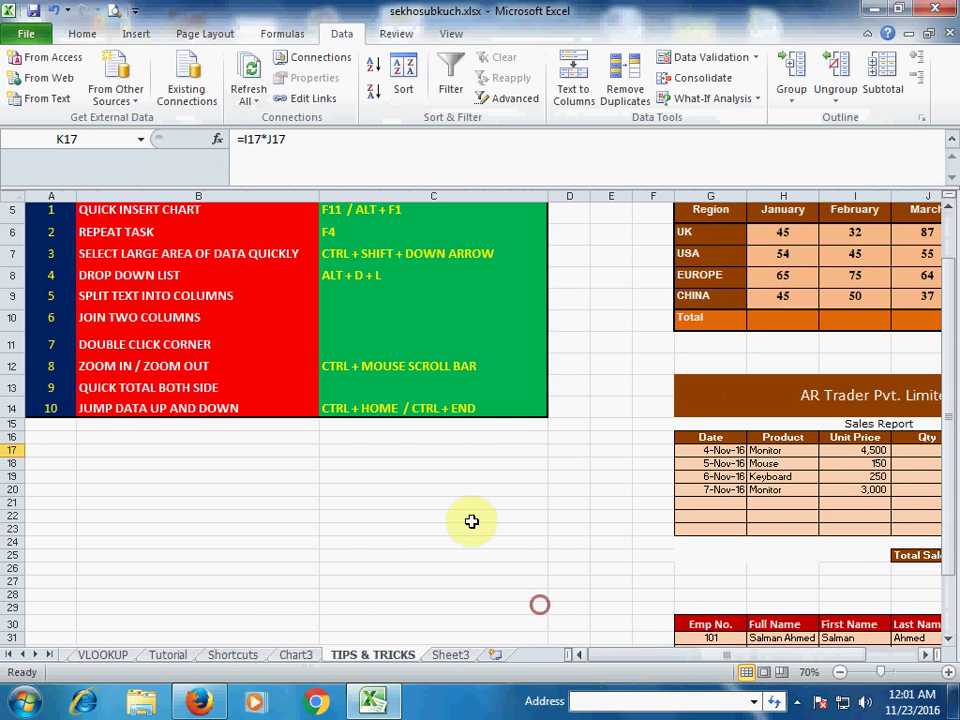
ctrl+scroll(375, 399, up, 4)
ctrl+scroll(378, 400, down, 8)
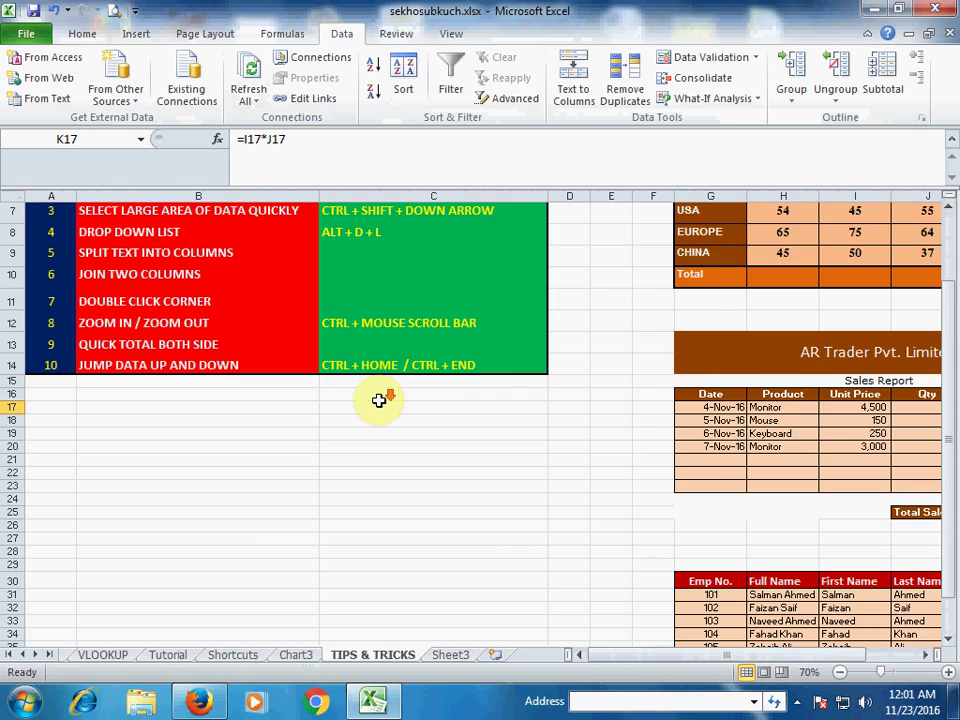
ctrl+scroll(379, 400, up, 9)
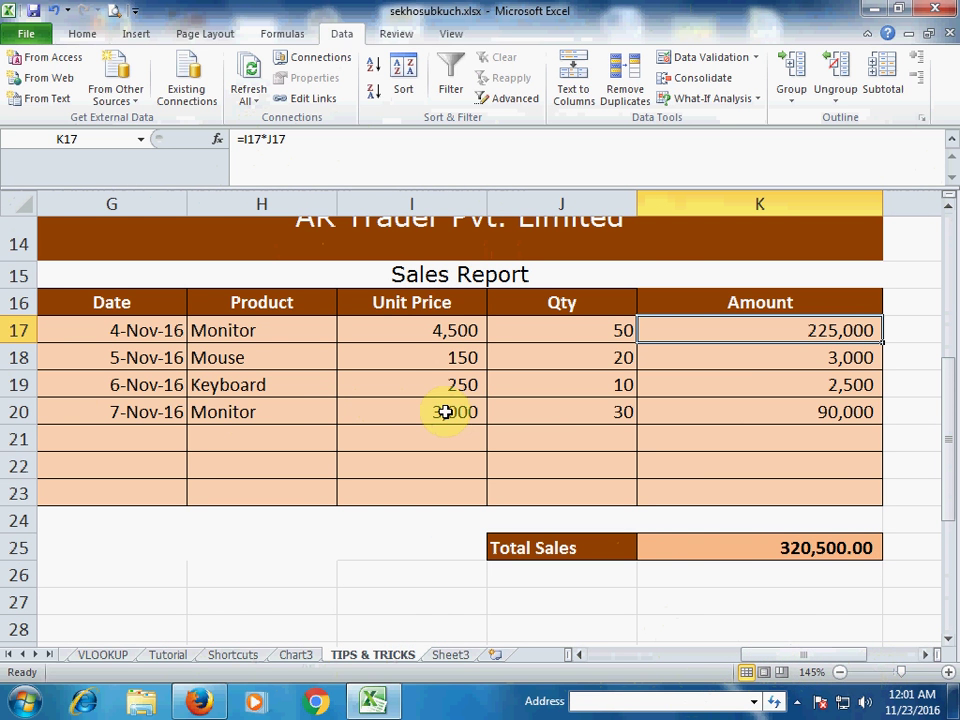
ctrl+scroll(446, 412, down, 1)
ctrl+scroll(446, 412, down, 1)
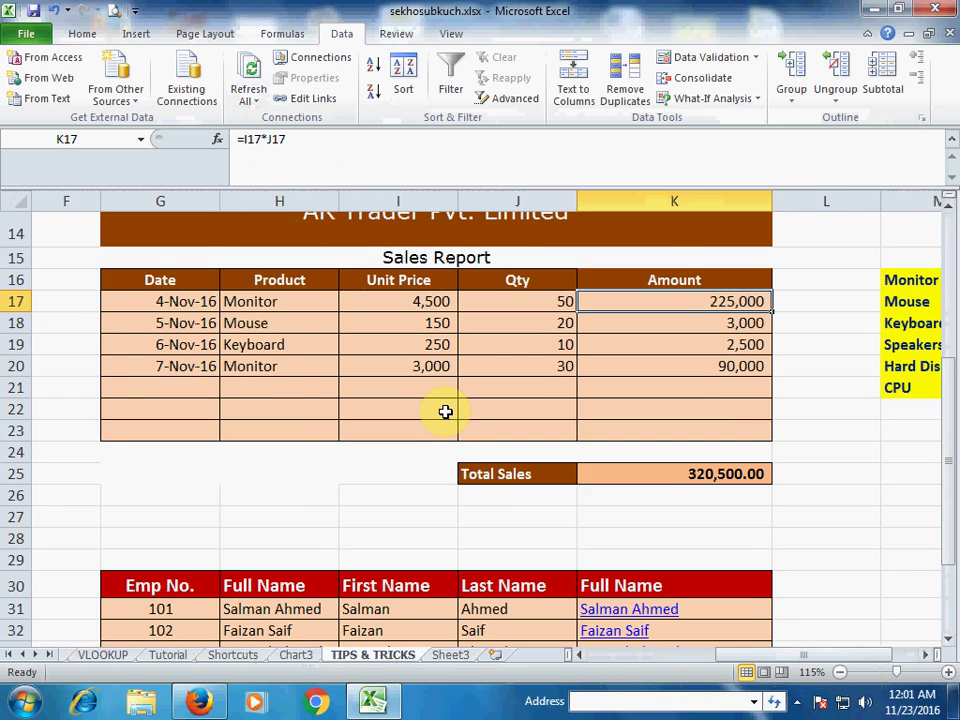
ctrl+scroll(446, 412, up, 1)
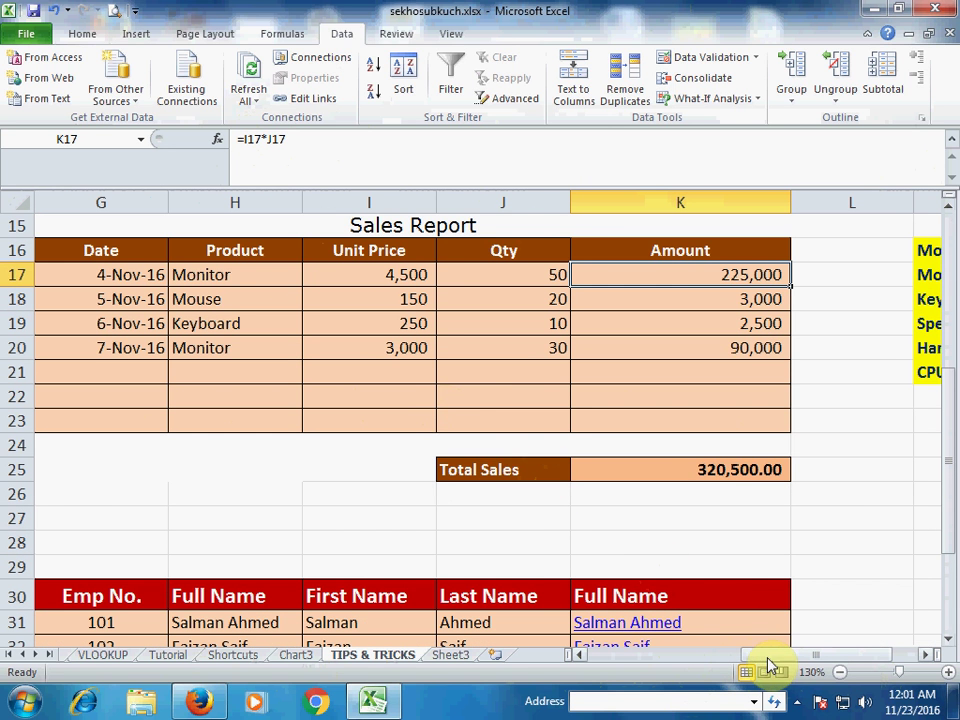
- Zoom the worksheet out to 85% and restore it to 100%
click(845, 673)
ctrl+scroll(330, 408, up, 5)
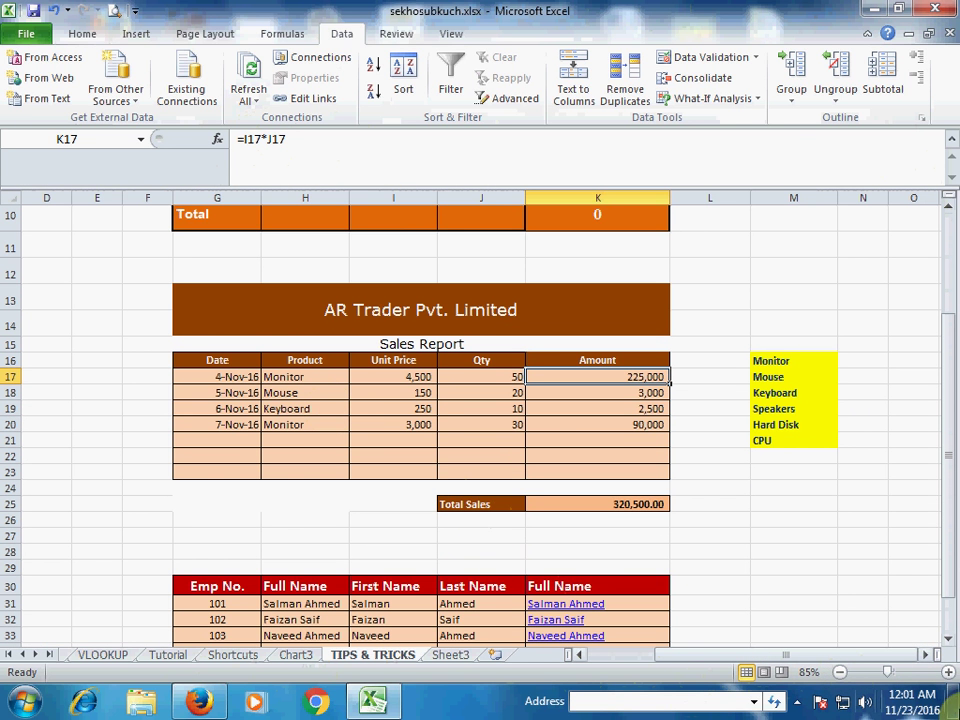
click(948, 675)
click(948, 675)
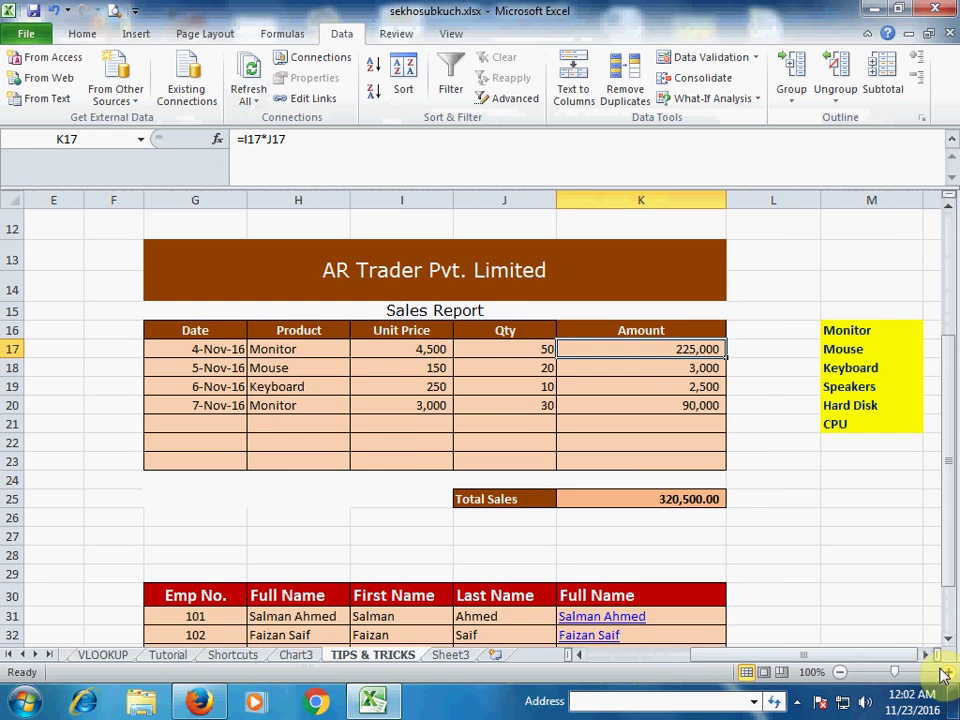
- Clear the totals in K6:K10 of the regional table
drag(798, 656, 669, 669)
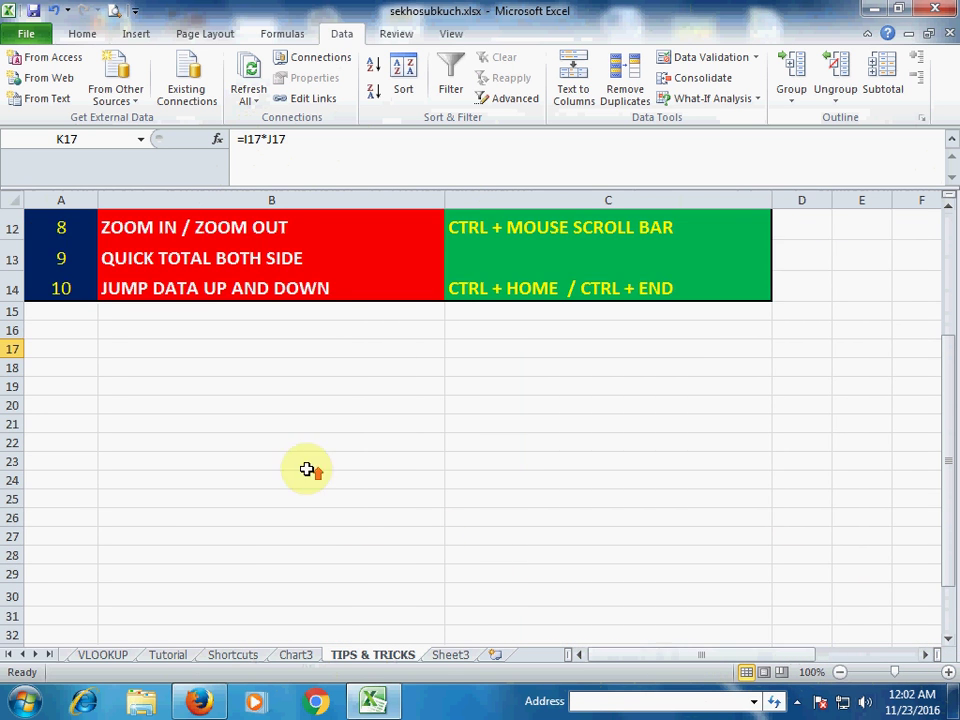
scroll(306, 467, up, 3)
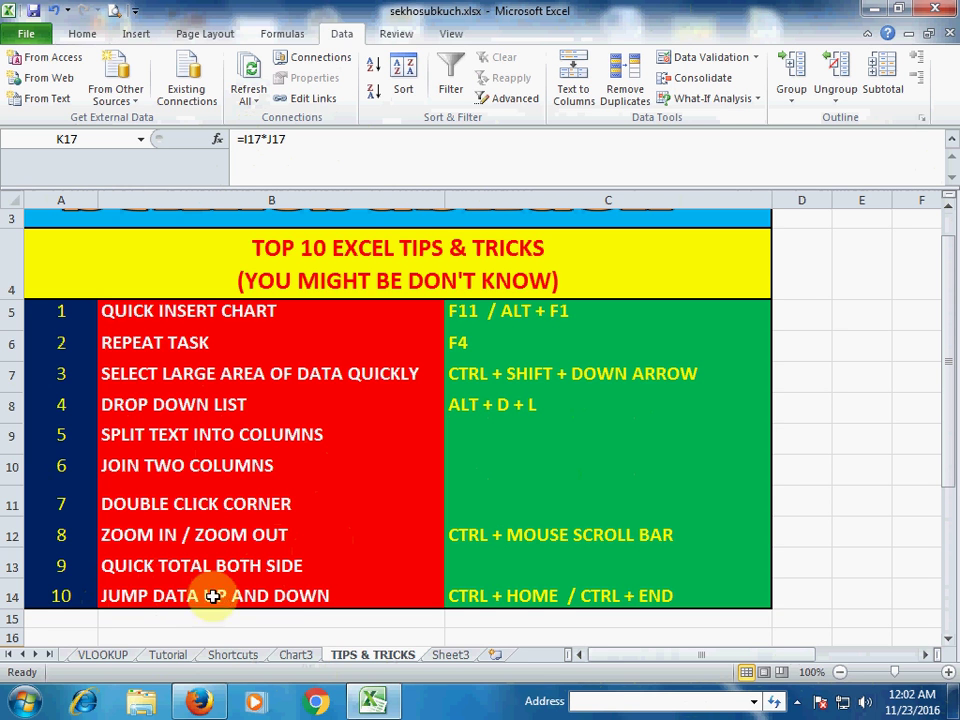
drag(627, 657, 735, 656)
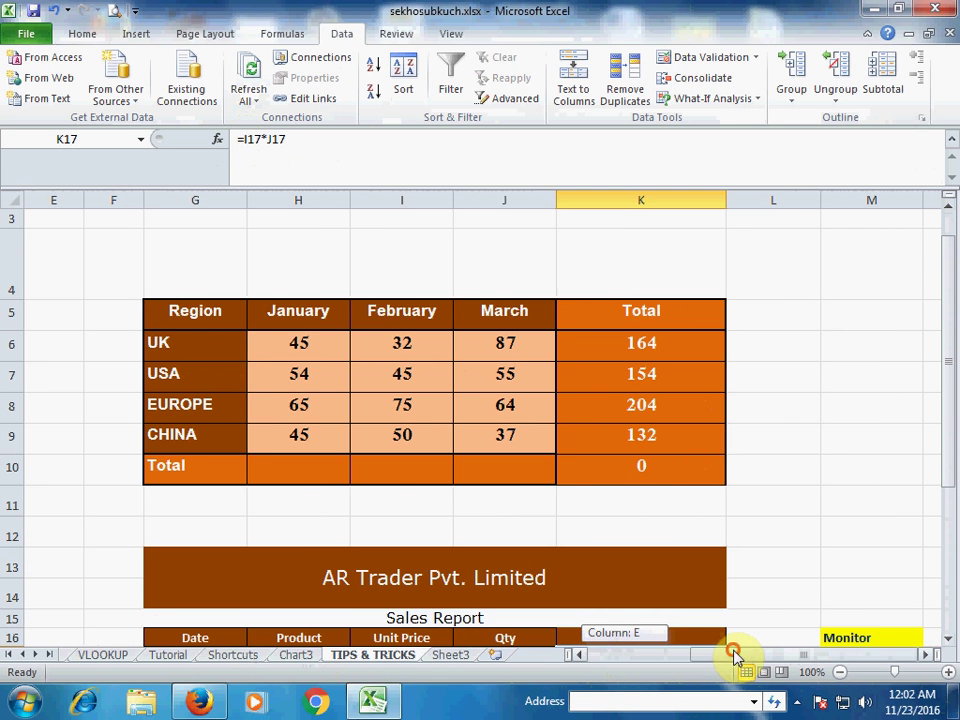
drag(615, 343, 641, 473)
key(Delete)
- Total the regional table's rows and columns at once with AutoSum over G5:K10, and check the formulas in K6 and K10
click(521, 437)
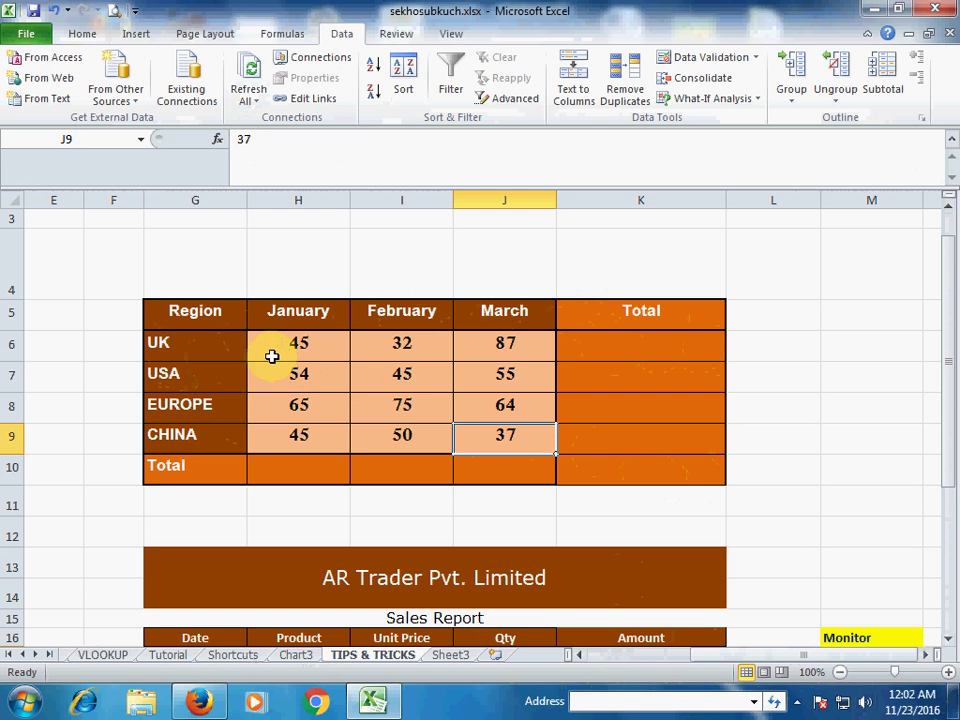
drag(186, 310, 686, 471)
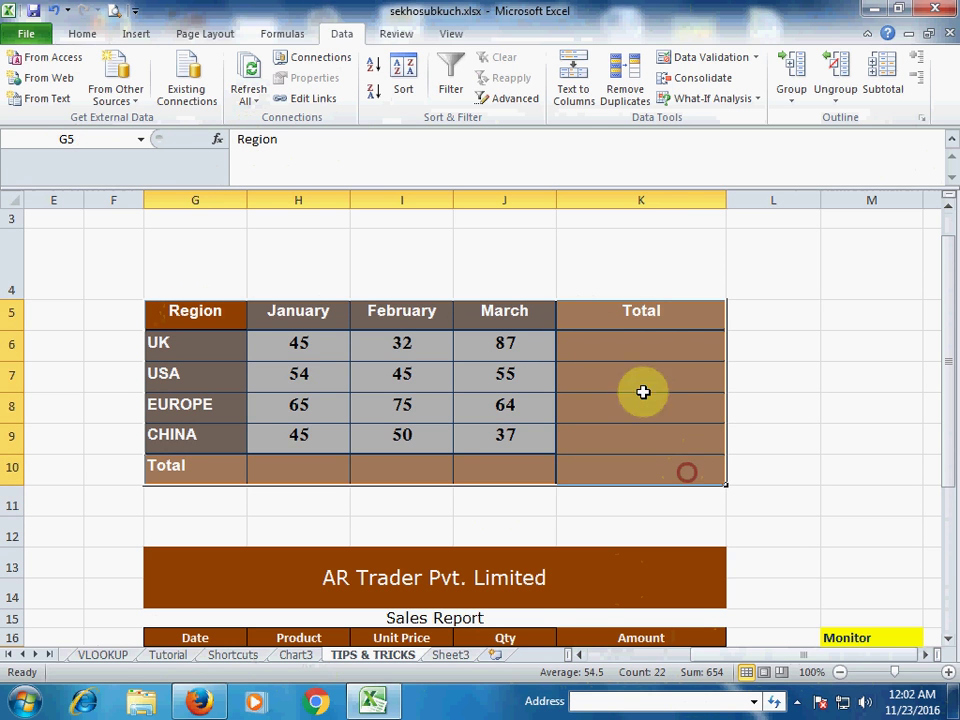
click(82, 33)
click(818, 58)
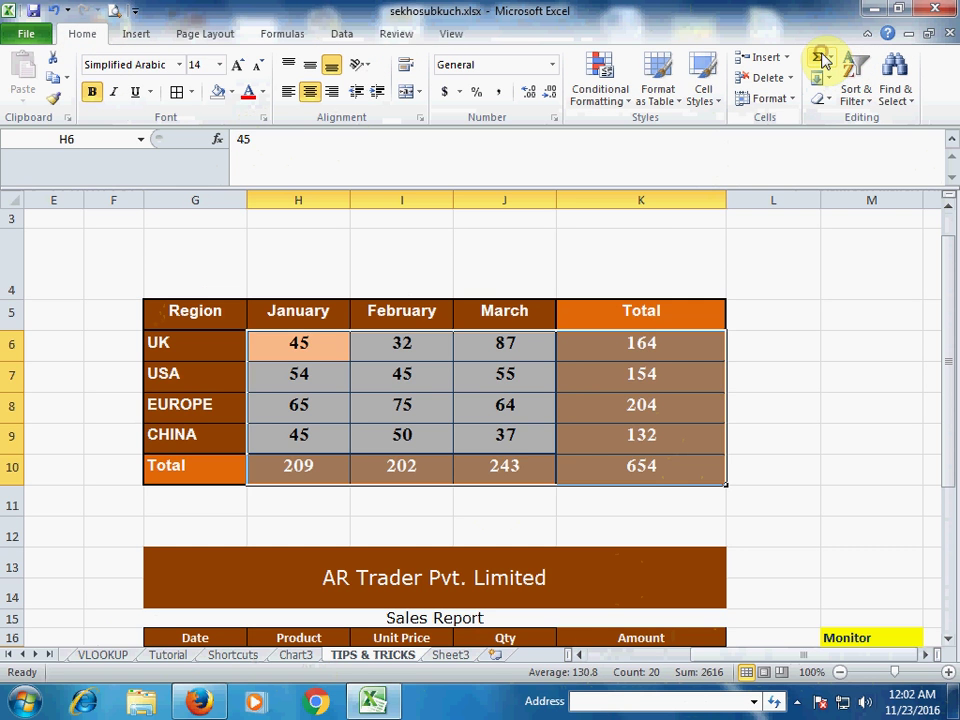
click(634, 345)
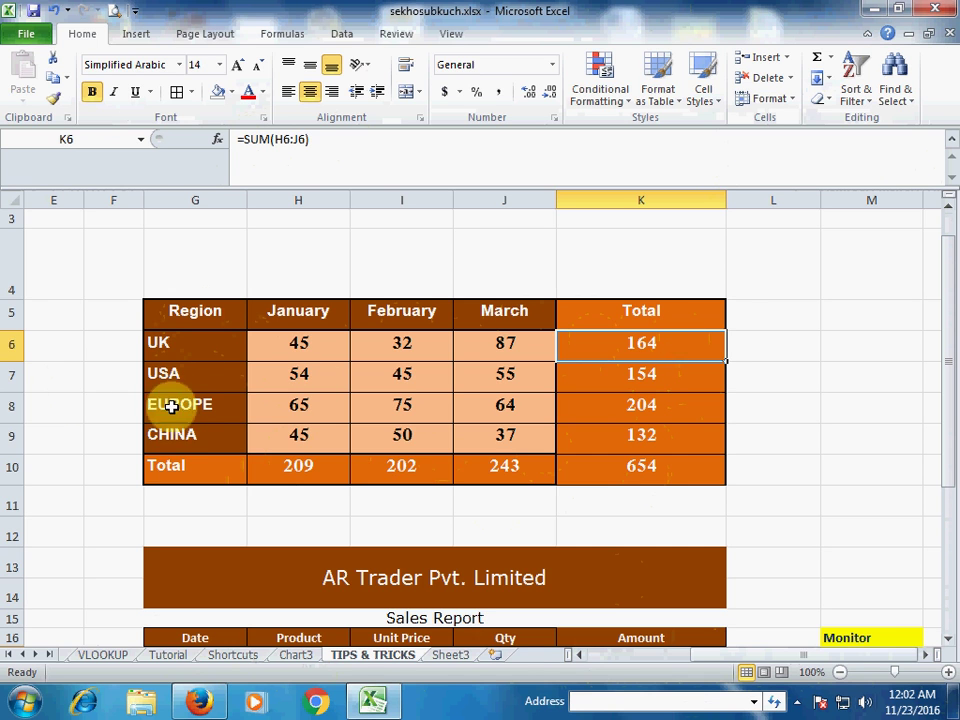
click(652, 464)
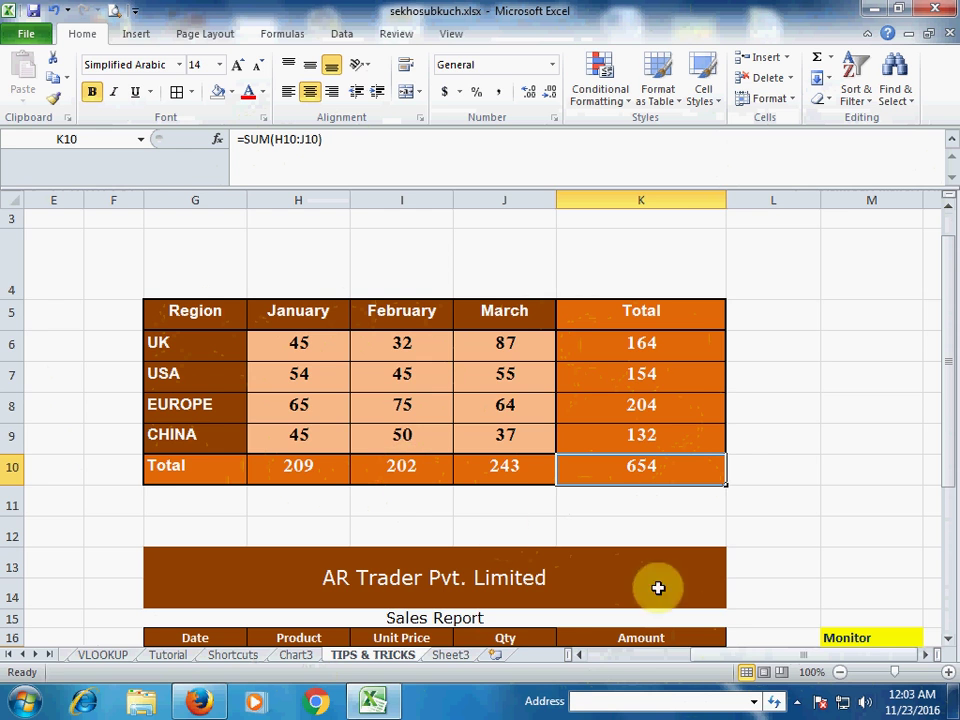
- Return to tip 10 in the tips list, jump from D5 to the sheet's last used cell, and go back to A1
drag(774, 656, 630, 652)
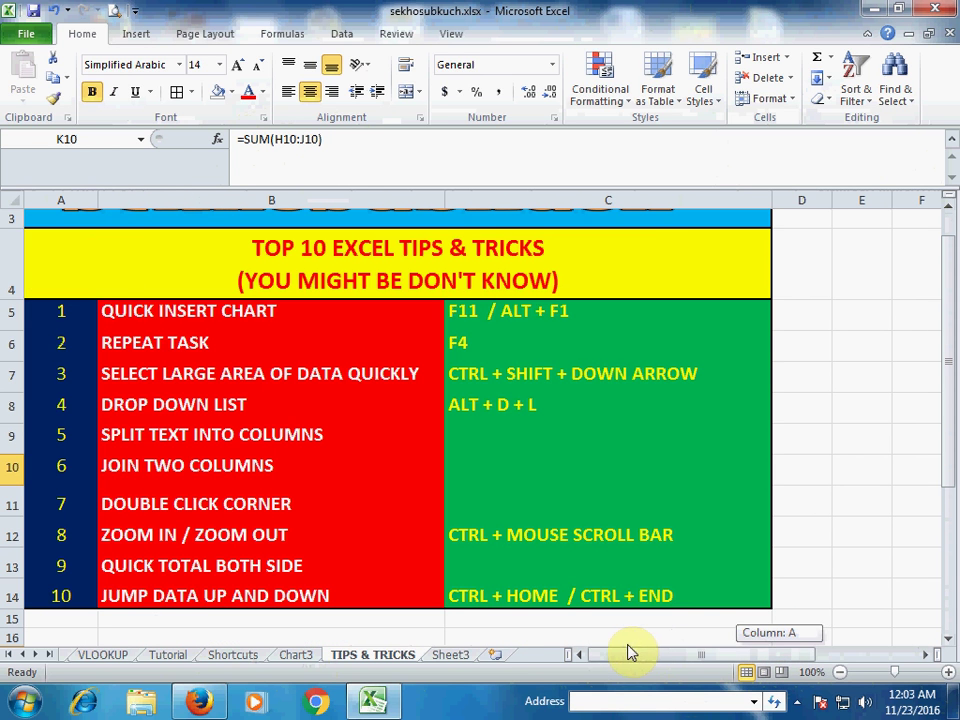
click(240, 600)
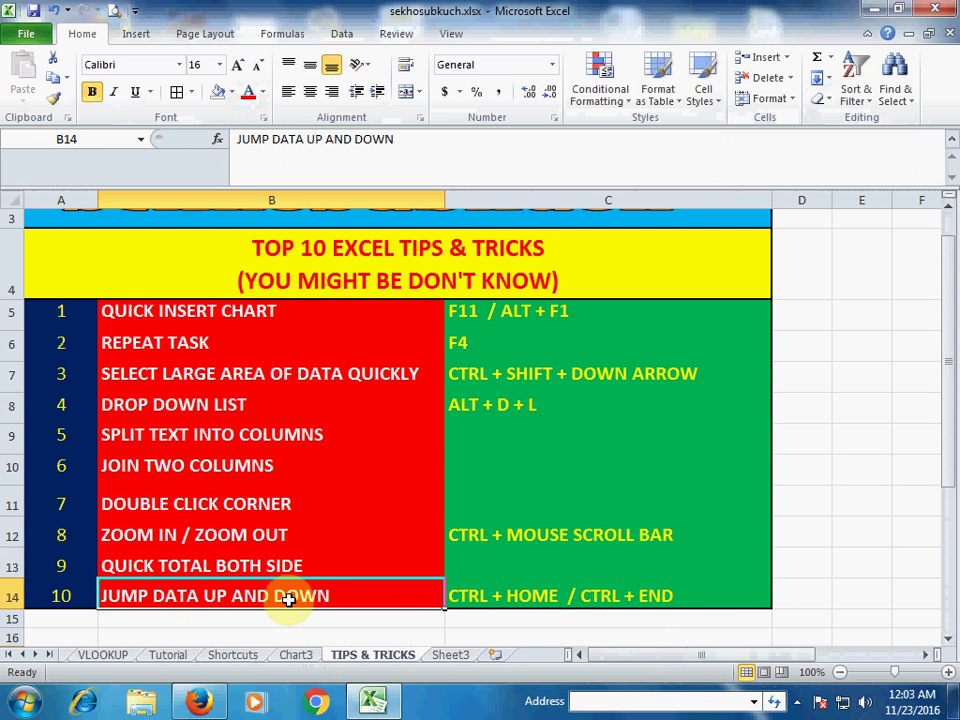
scroll(265, 390, up, 1)
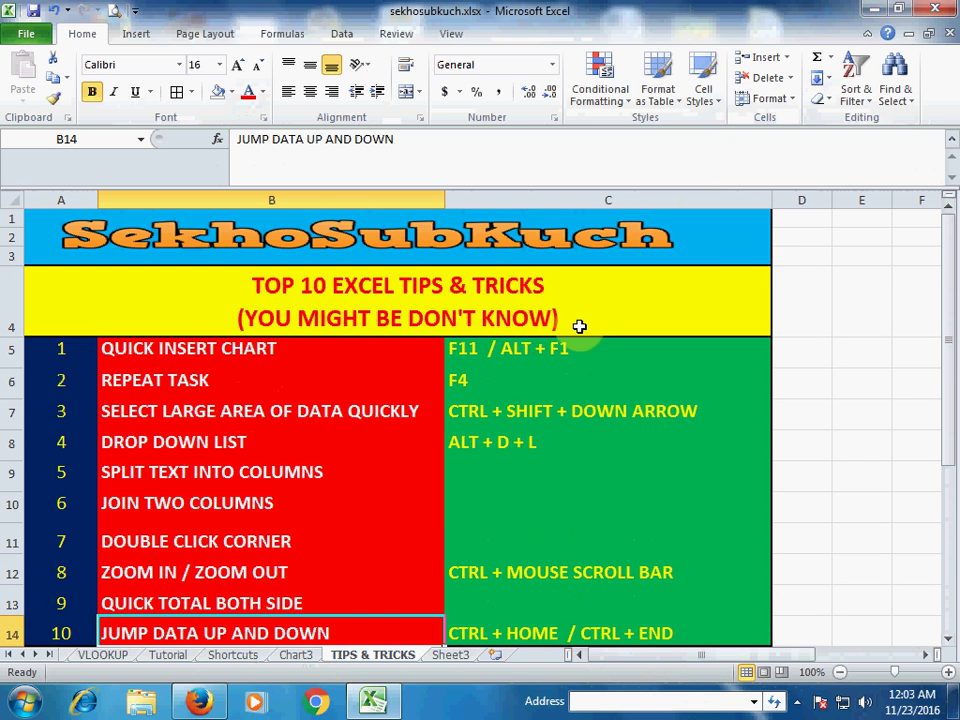
click(795, 356)
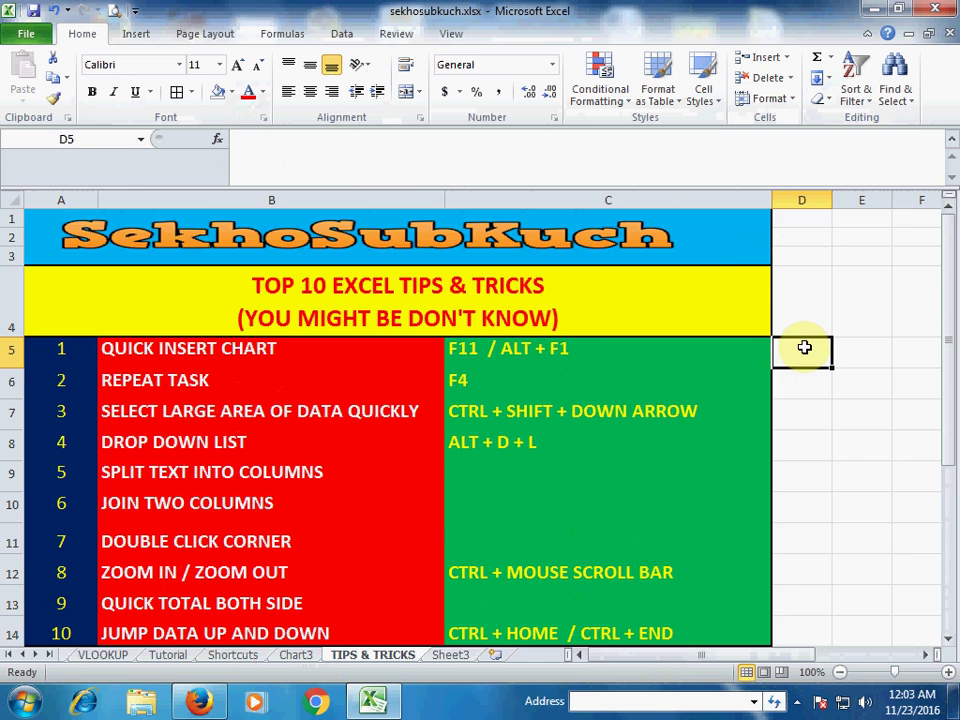
key(ctrl+End)
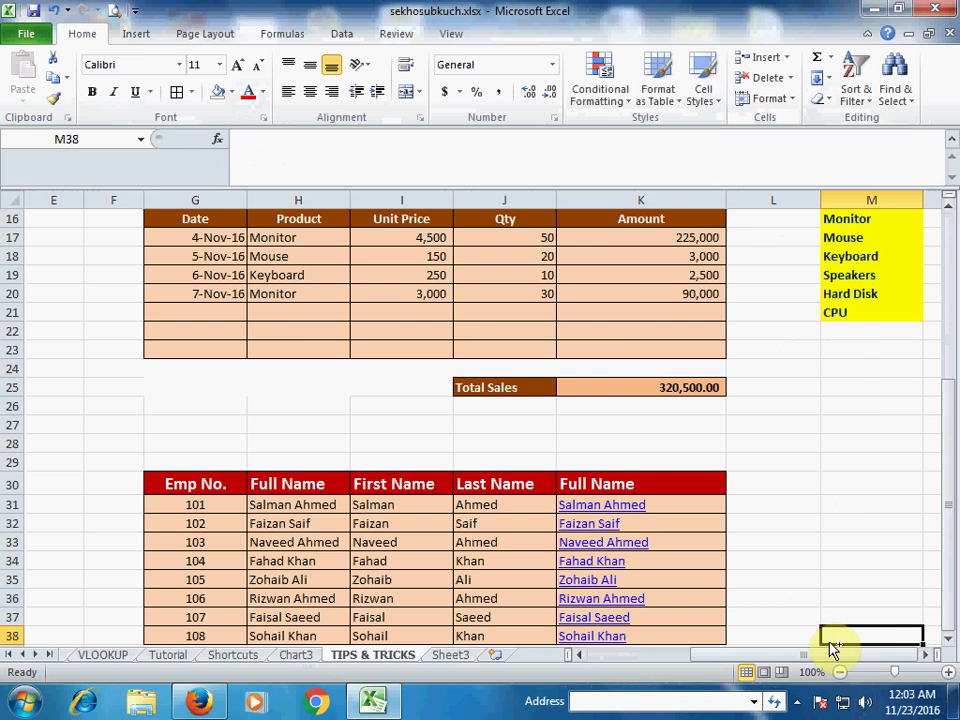
key(ctrl+Home)
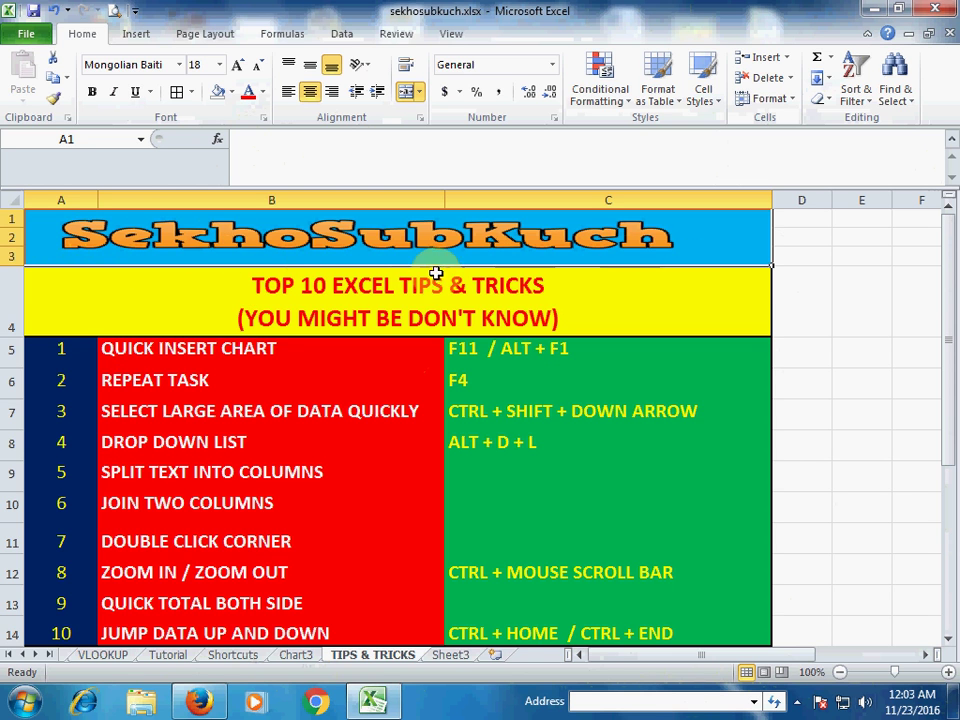
- Repeat the jump from D5 to the last used cell and back to the start of the sheet
click(74, 258)
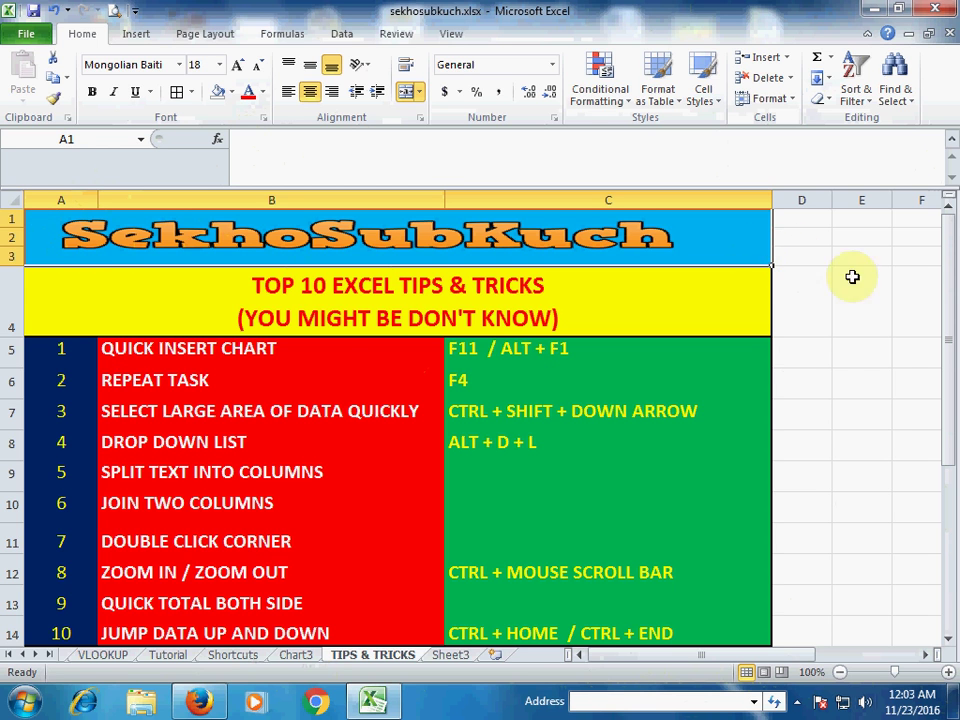
click(800, 345)
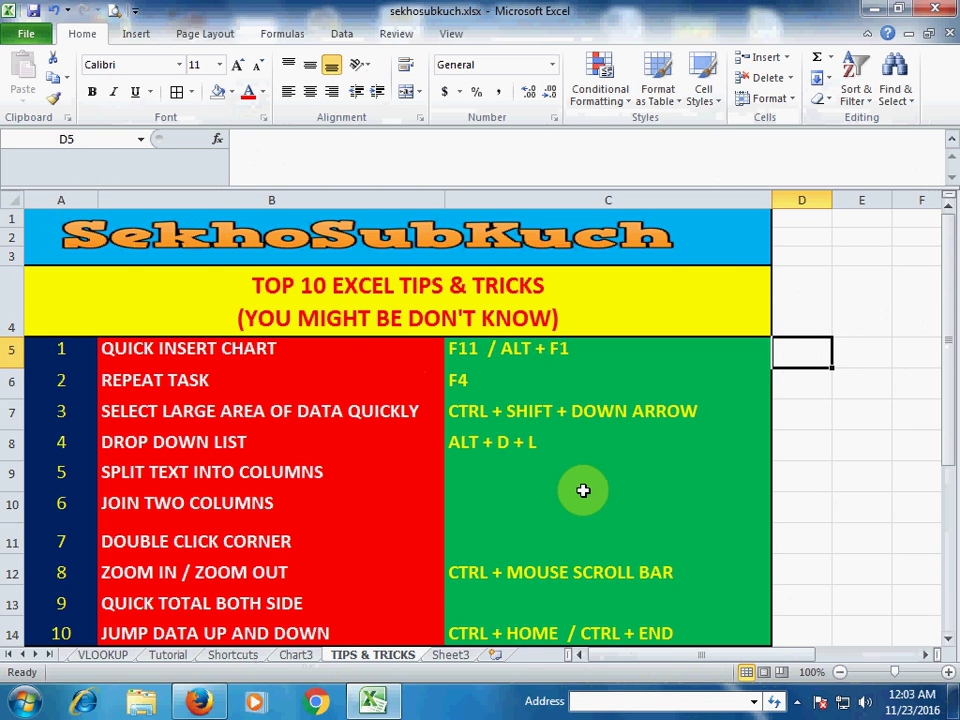
key(ctrl+End)
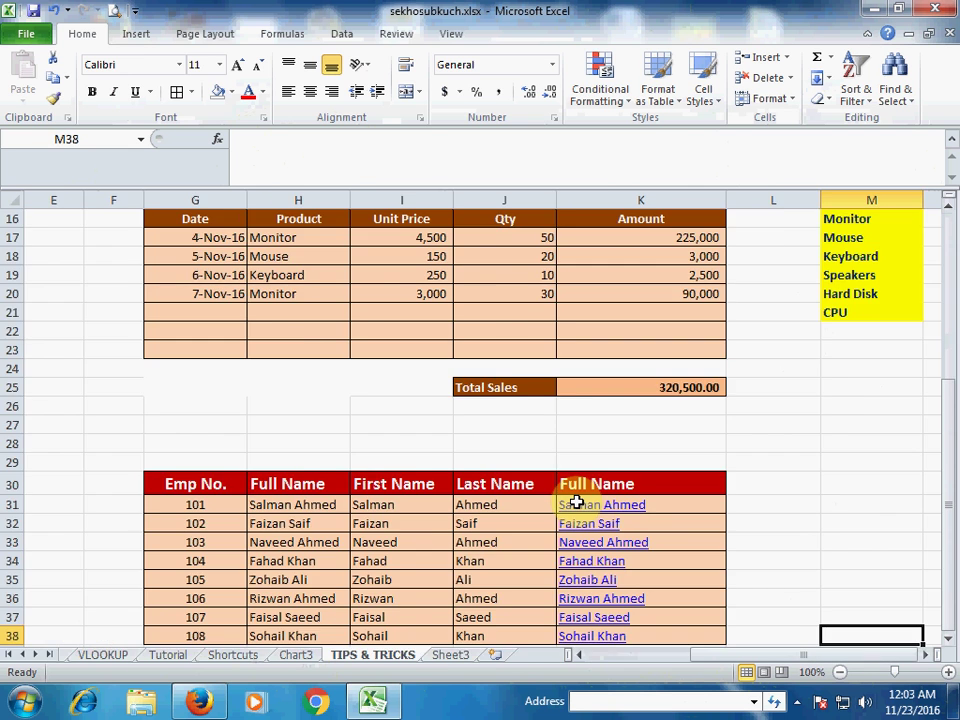
key(ctrl+Home)
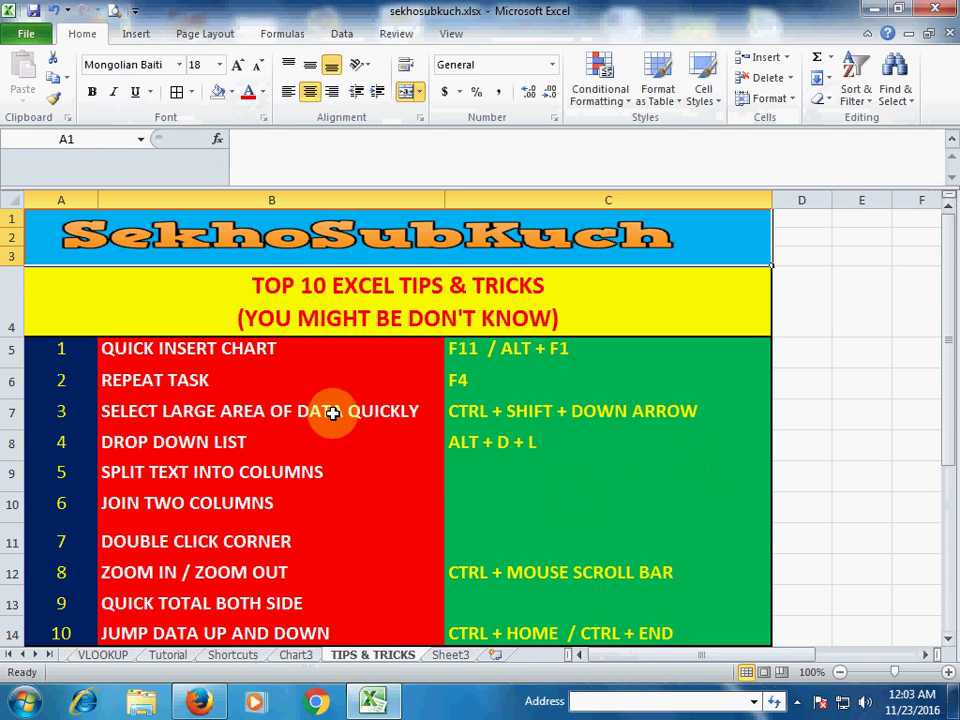
- Select empty cell C107 far below the data and jump straight back to A1
click(878, 454)
scroll(878, 454, down, 20)
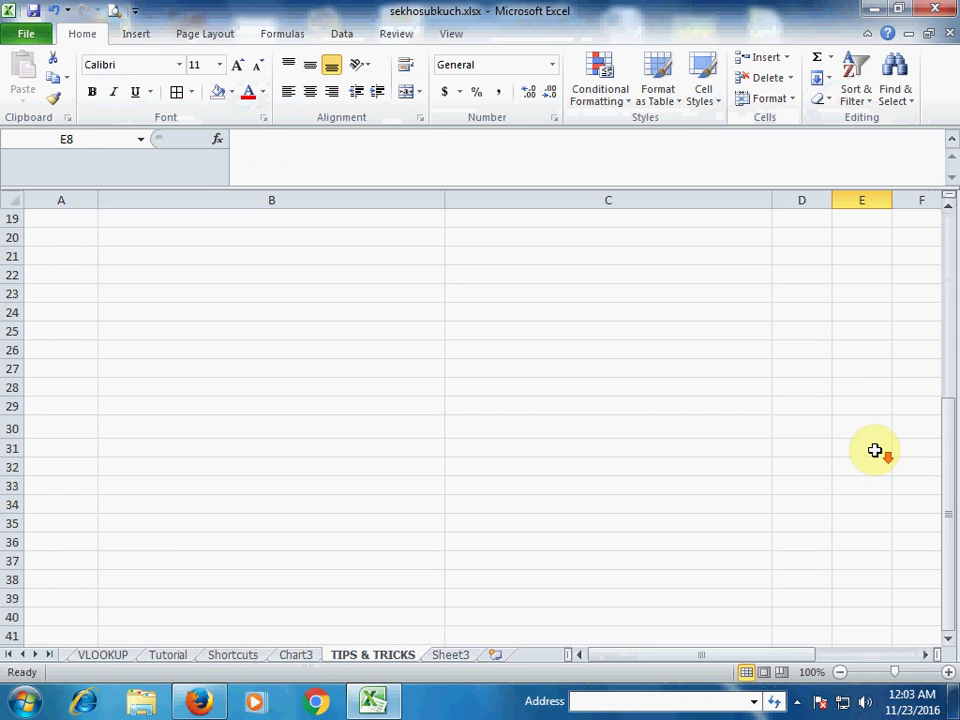
click(446, 630)
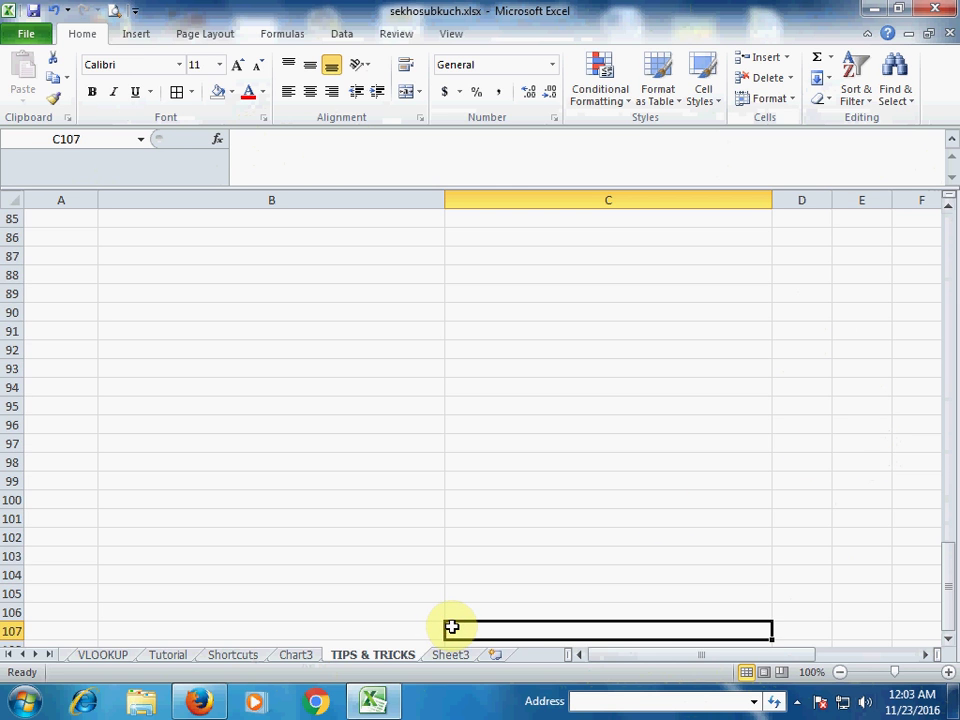
key(ctrl+Home)
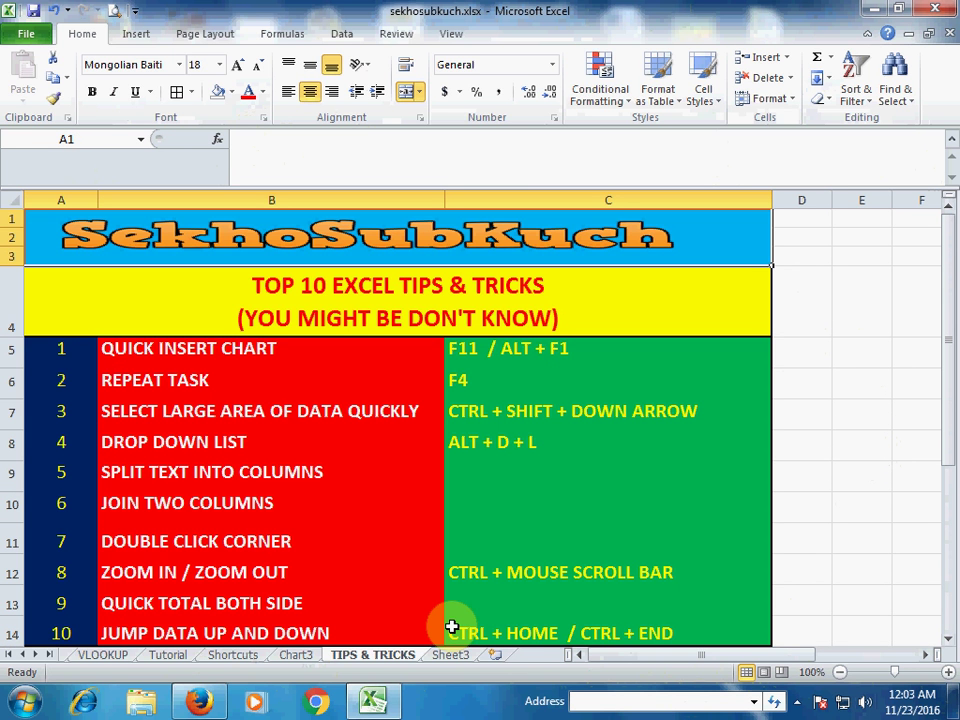